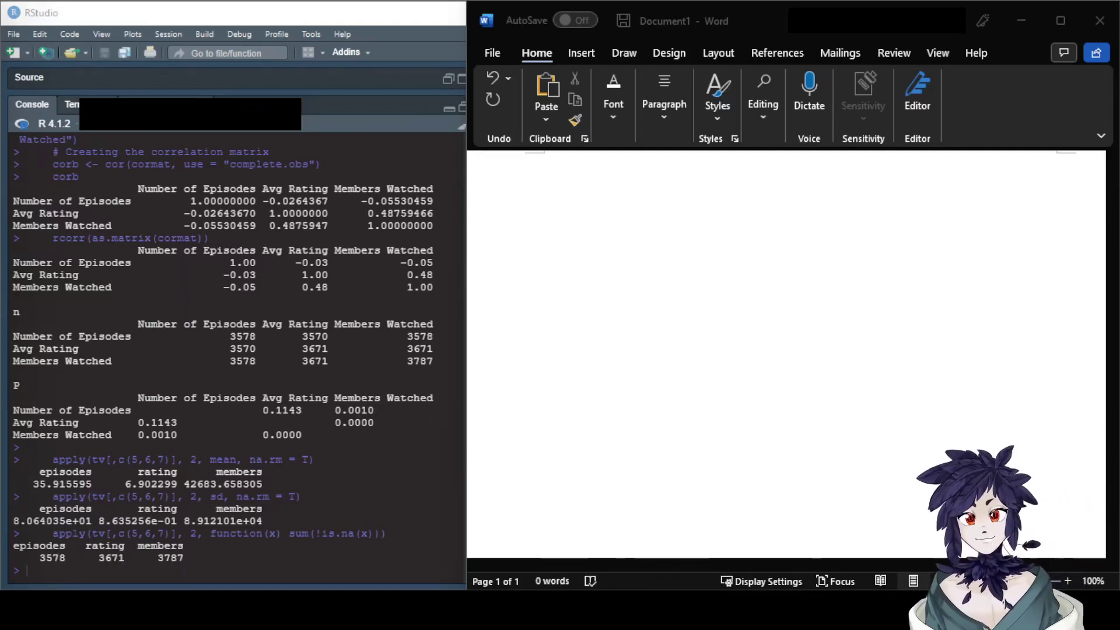
Step: Enter "Table 1" on the document's second line in Times New Roman, size 12
{"action": "left_click", "coordinate": [545, 161]}
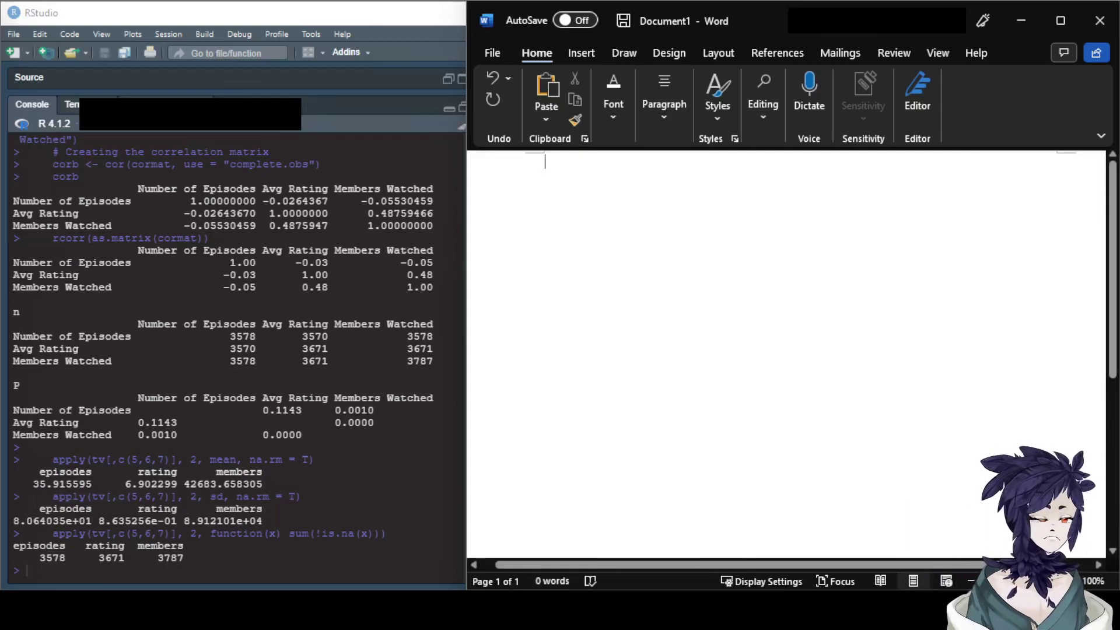
{"action": "key", "text": "Return"}
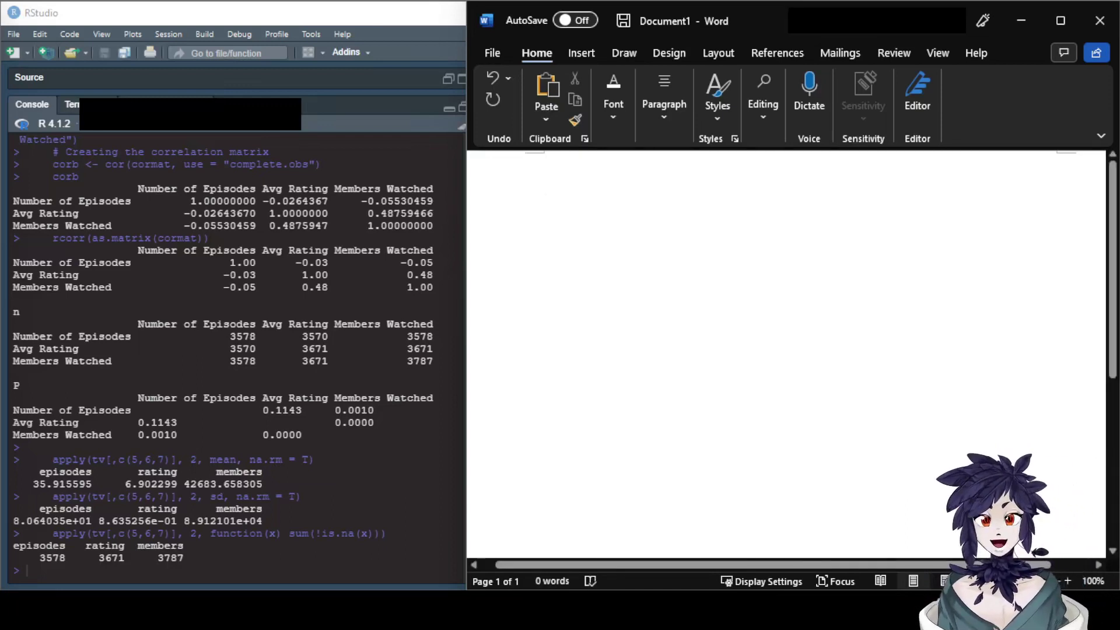
{"action": "left_click", "coordinate": [613, 105]}
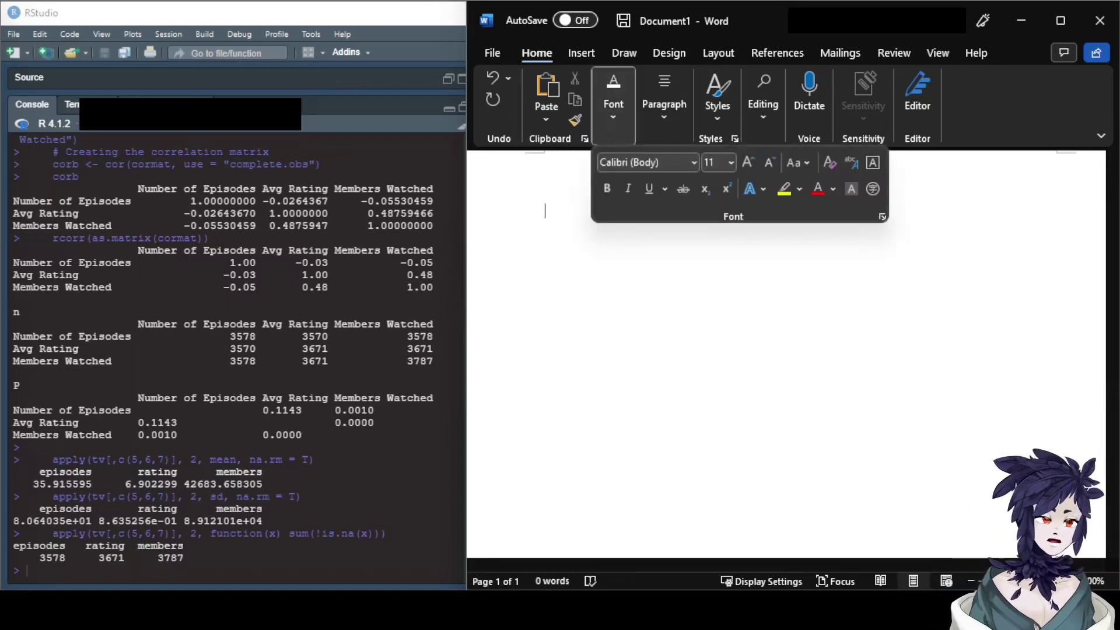
{"action": "left_click", "coordinate": [694, 162]}
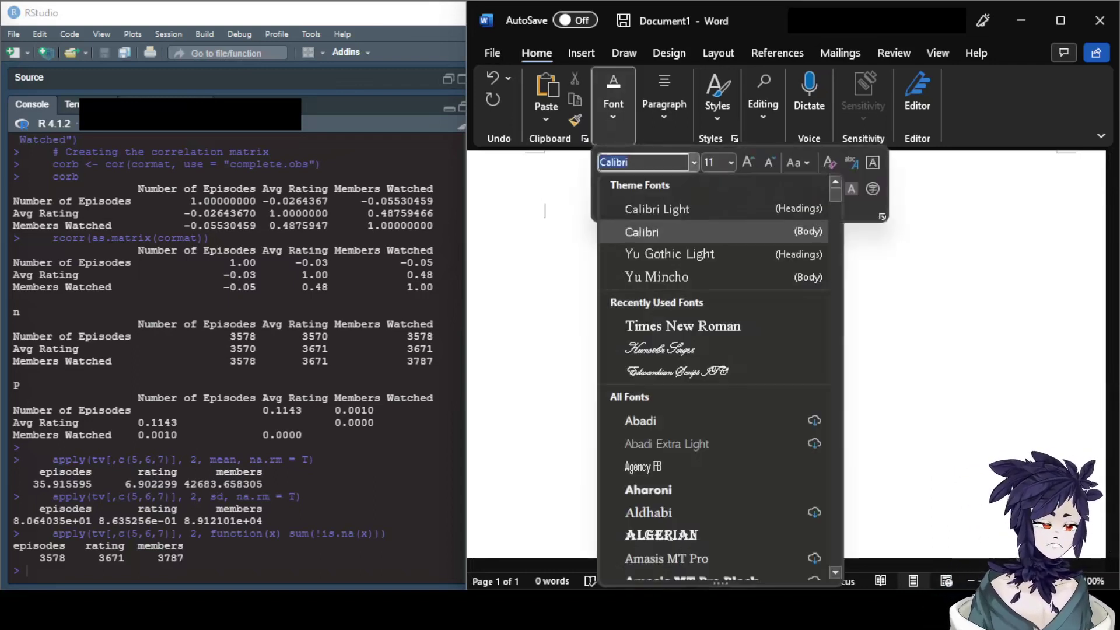
{"action": "left_click", "coordinate": [683, 326]}
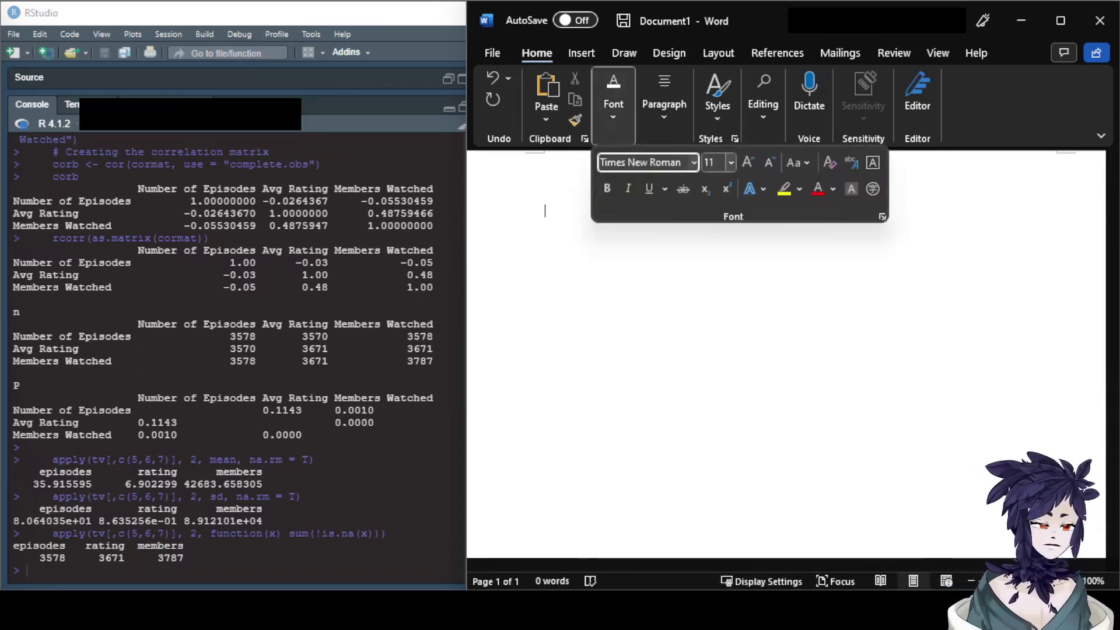
{"action": "left_click", "coordinate": [732, 163]}
{"action": "left_click", "coordinate": [717, 278]}
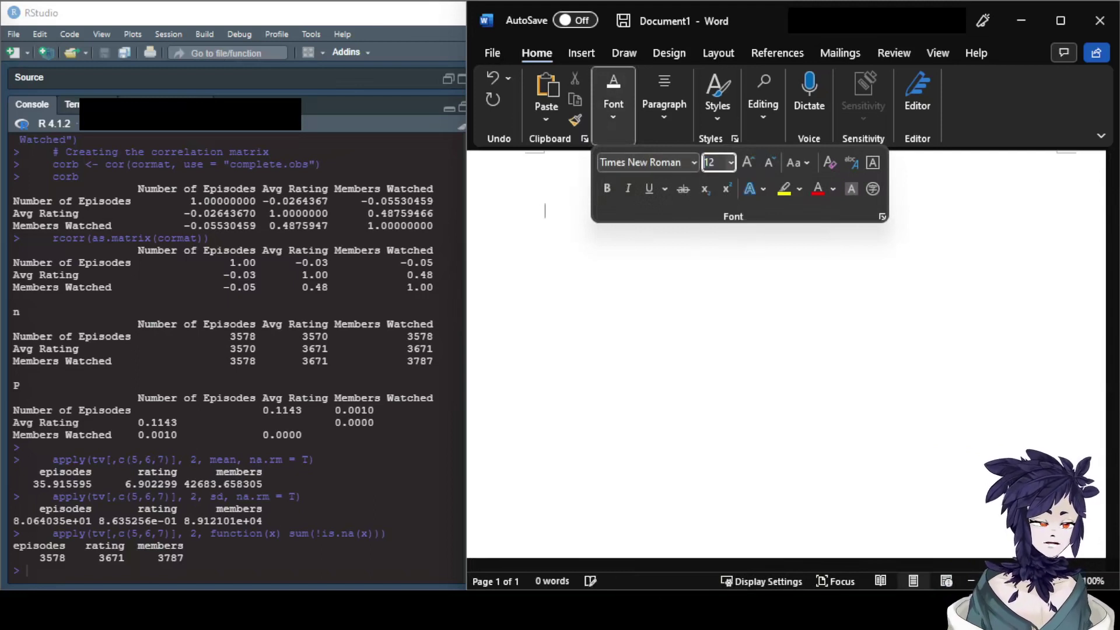
{"action": "left_click", "coordinate": [703, 303]}
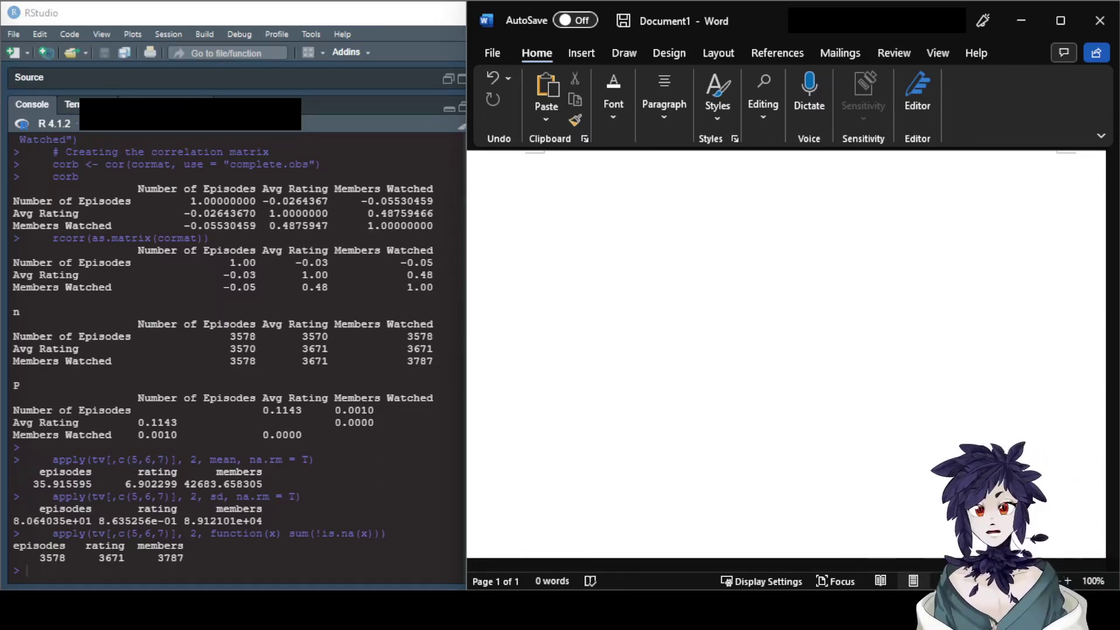
{"action": "type", "text": "Table 1"}
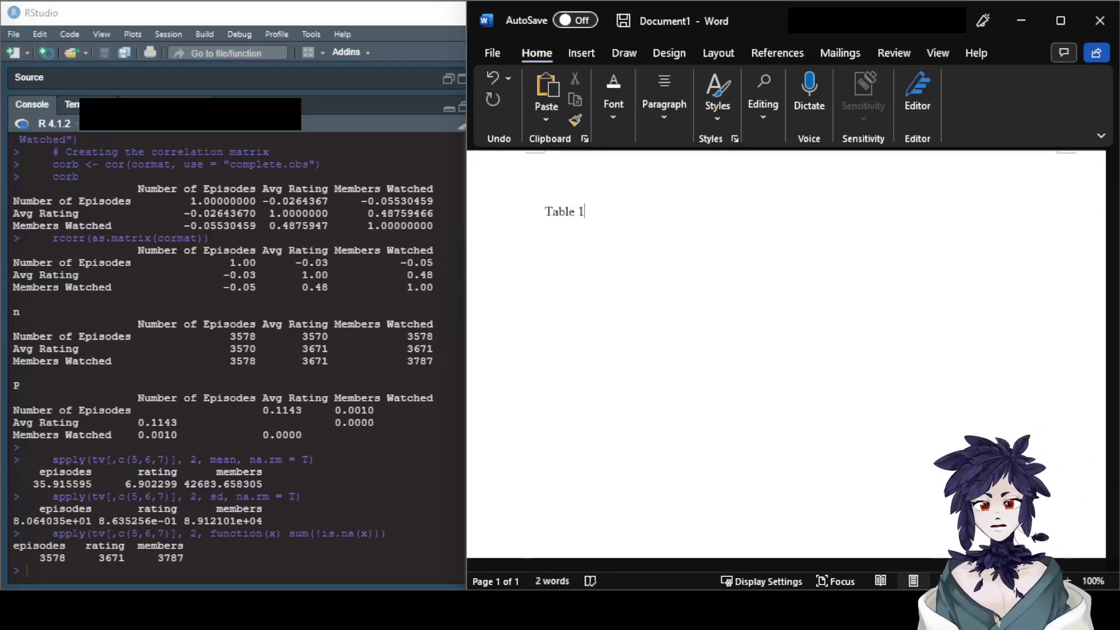
{"action": "key", "text": "Tab"}
{"action": "key", "text": "Tab"}
{"action": "key", "text": "Tab"}
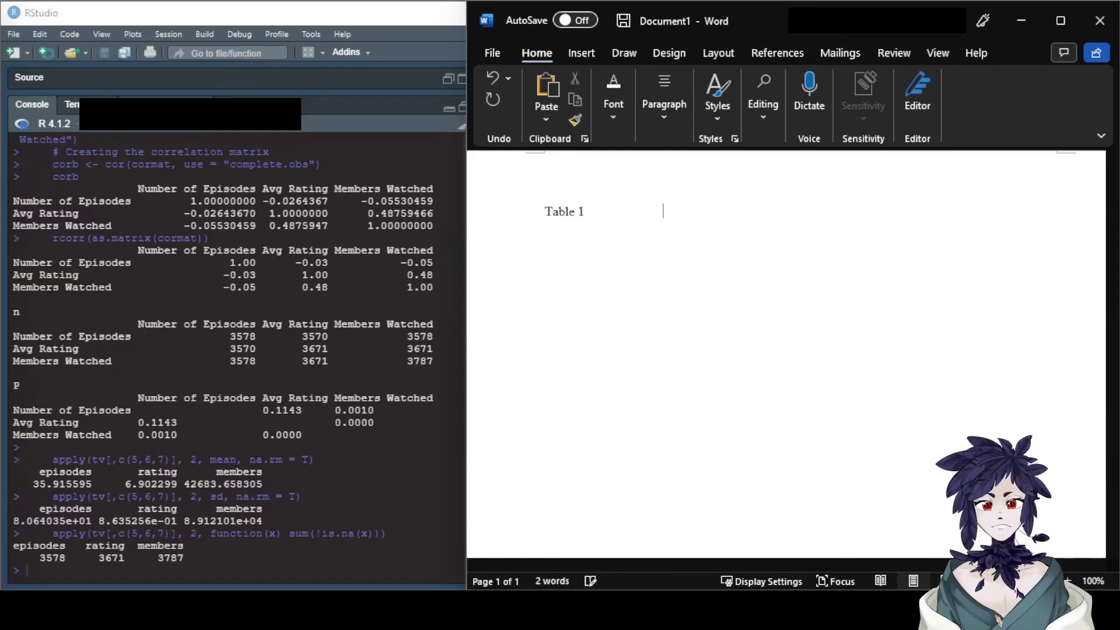
{"action": "type", "text": "1"}
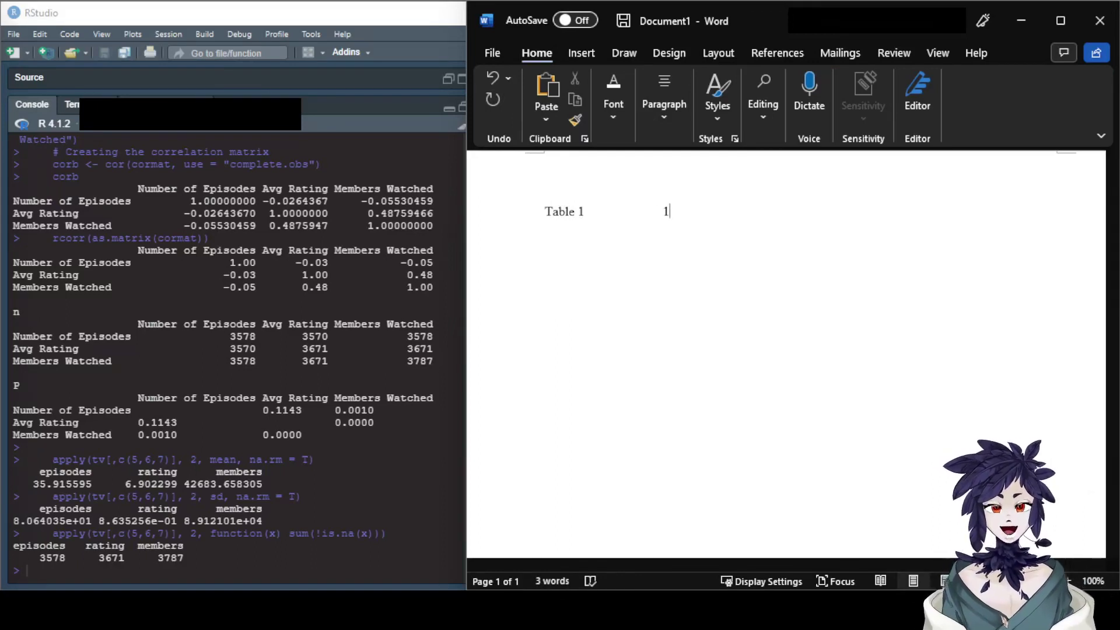
{"action": "key", "text": "BackSpace"}
{"action": "key", "text": "BackSpace"}
{"action": "key", "text": "BackSpace"}
{"action": "key", "text": "BackSpace"}
Step: Make the "Table 1" label bold
{"action": "key", "text": "shift+Left"}
{"action": "key", "text": "shift+Left"}
{"action": "key", "text": "shift+Left"}
{"action": "key", "text": "shift+Left"}
{"action": "key", "text": "shift+Left"}
{"action": "key", "text": "shift+Left"}
{"action": "key", "text": "shift+Left"}
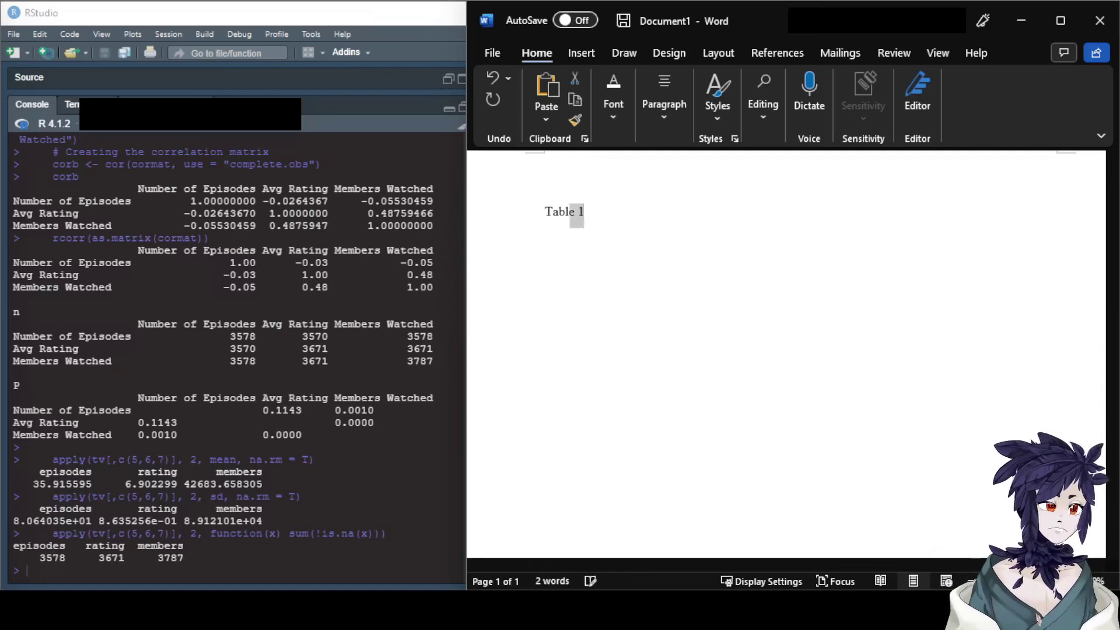
{"action": "key", "text": "ctrl+b"}
{"action": "key", "text": "Right"}
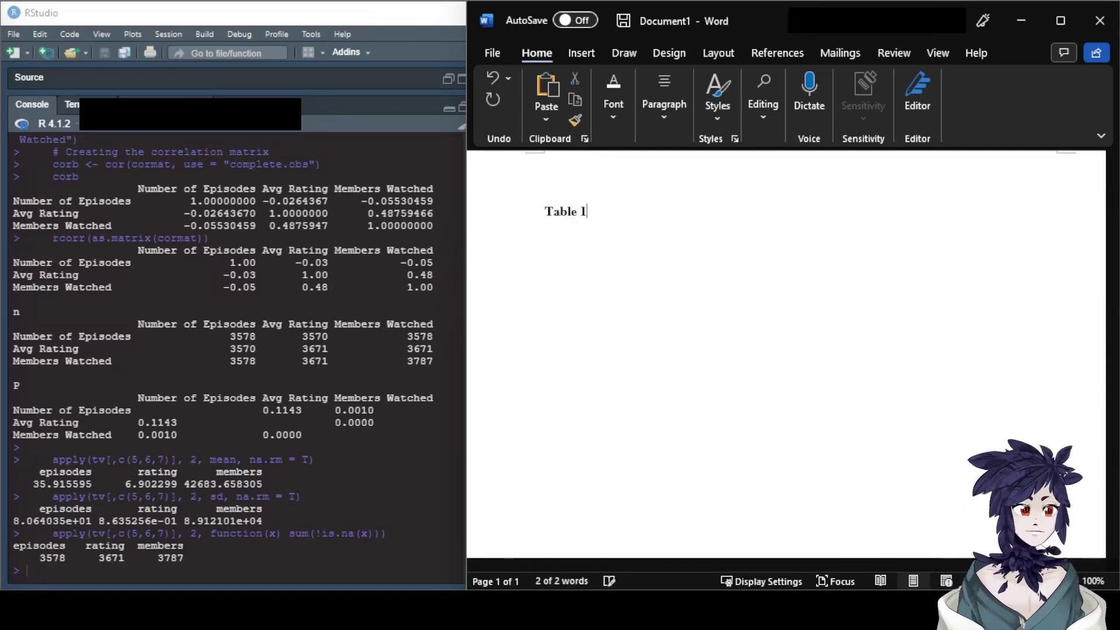
Step: Start an italic title on a new line below the label with the words "Correlations Between"
{"action": "key", "text": "Return"}
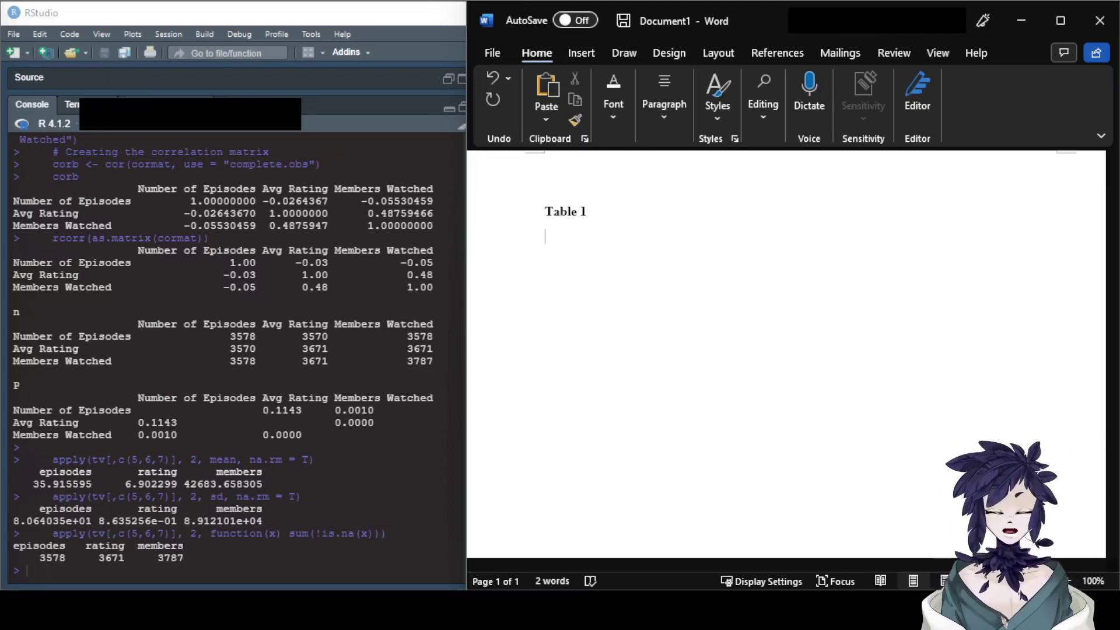
{"action": "type", "text": "I"}
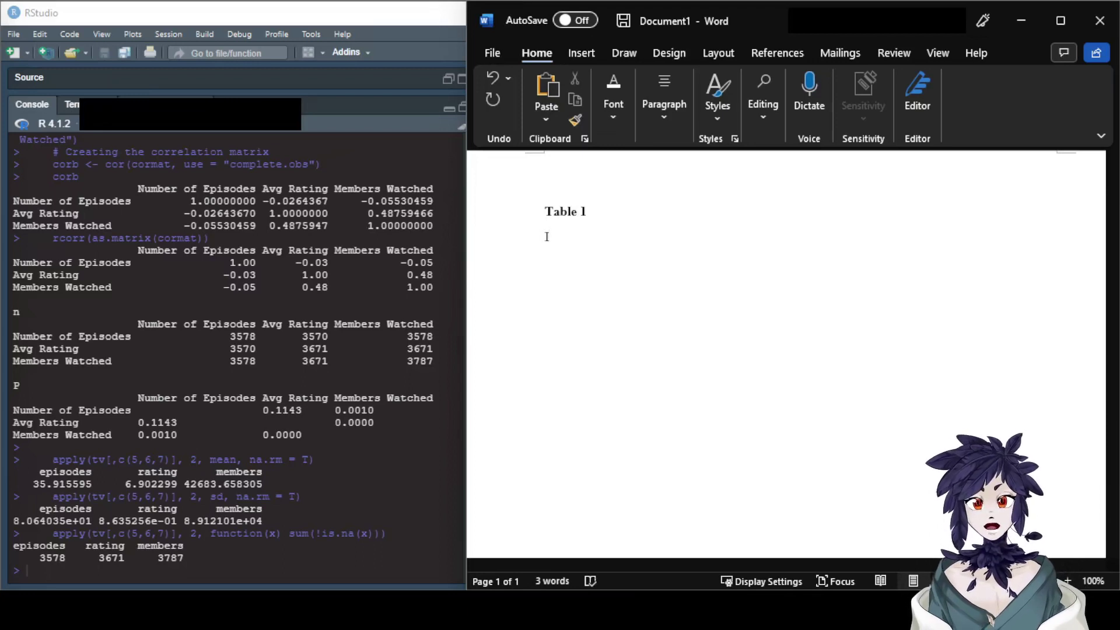
{"action": "key", "text": "BackSpace"}
{"action": "key", "text": "ctrl+i"}
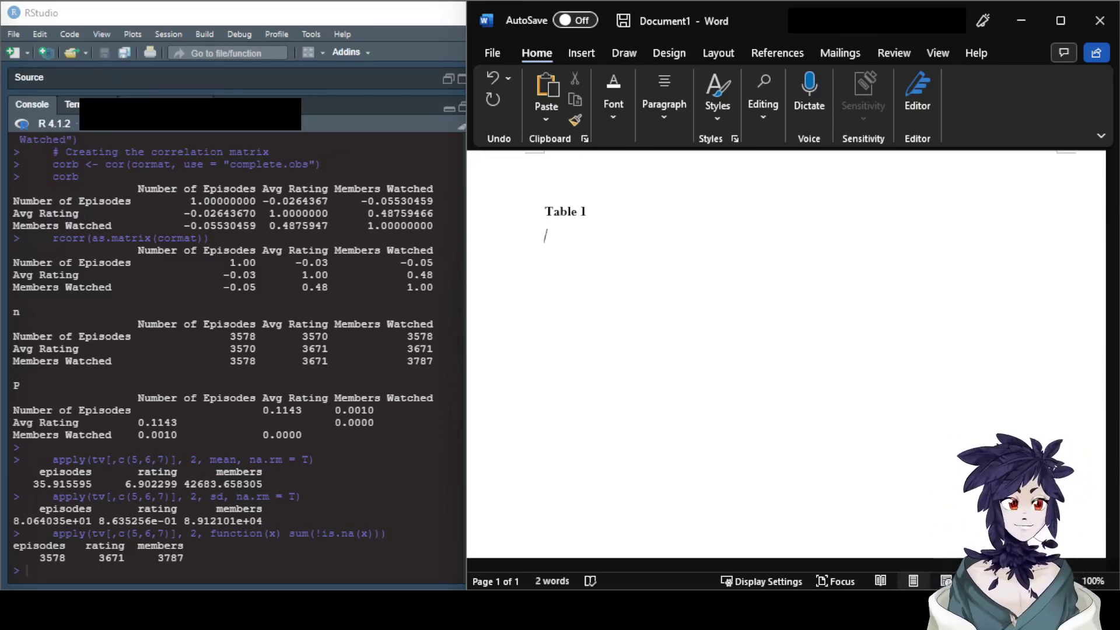
{"action": "type", "text": "Correlations be"}
{"action": "key", "text": "BackSpace"}
{"action": "key", "text": "BackSpace"}
{"action": "type", "text": "Between Statistics"}
{"action": "key", "text": "BackSpace"}
{"action": "key", "text": "BackSpace"}
{"action": "key", "text": "BackSpace"}
{"action": "key", "text": "BackSpace"}
{"action": "key", "text": "BackSpace"}
{"action": "key", "text": "BackSpace"}
{"action": "key", "text": "BackSpace"}
{"action": "key", "text": "BackSpace"}
{"action": "key", "text": "BackSpace"}
{"action": "key", "text": "BackSpace"}
{"action": "key", "text": "BackSpace"}
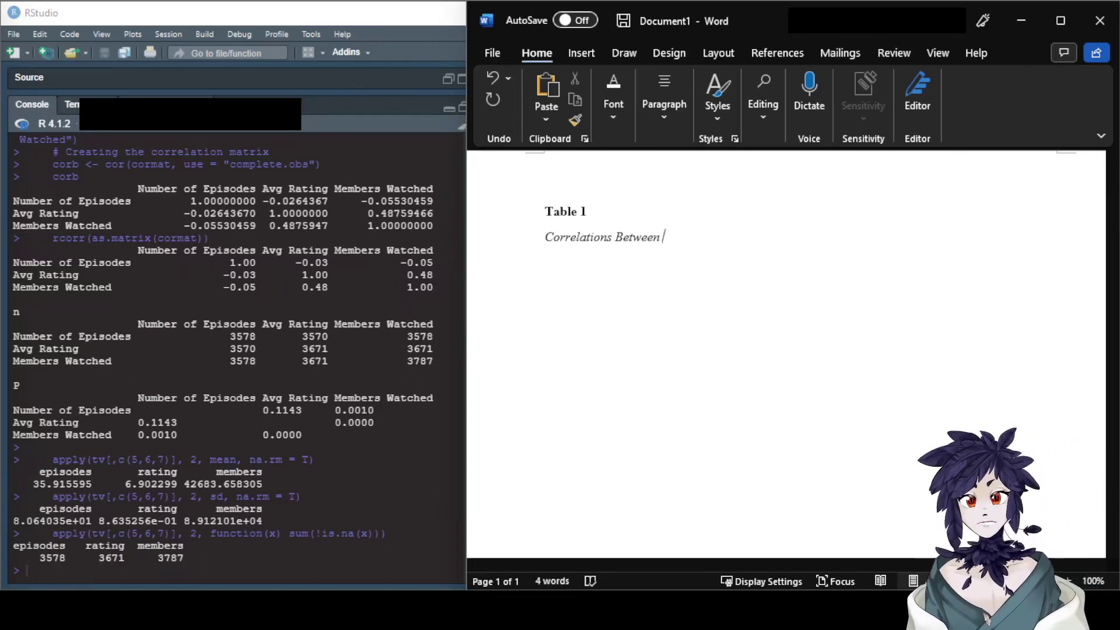
Step: Complete the italic title with "Anime Viewership, Ratings, and Episode Numbers"
{"action": "type", "text": "Ani"}
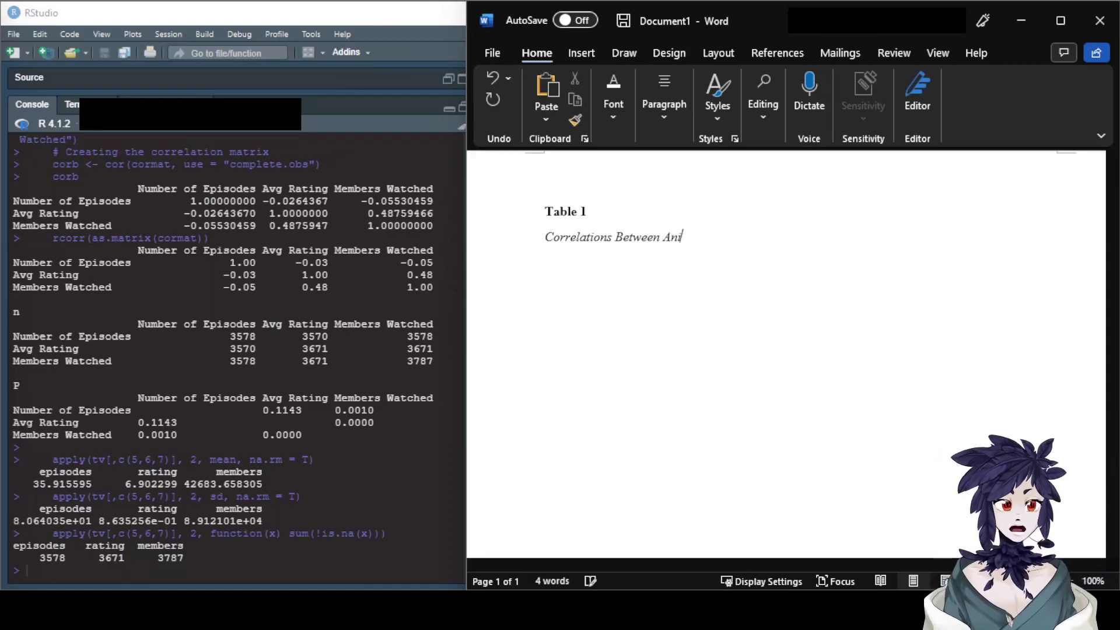
{"action": "type", "text": "me Viewer"}
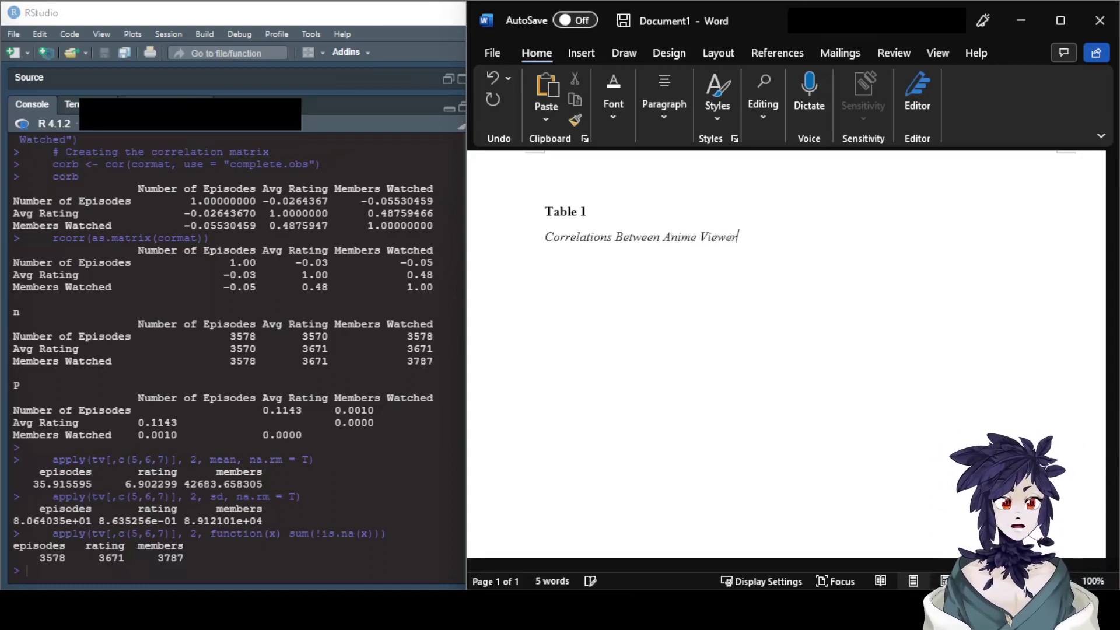
{"action": "type", "text": "ship, Rating"}
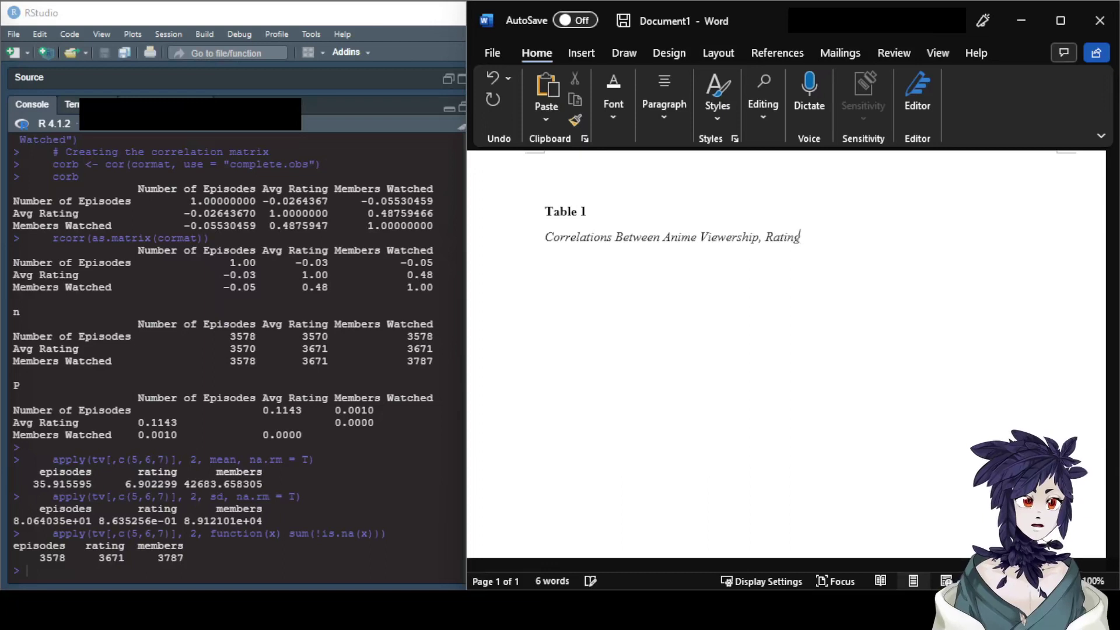
{"action": "type", "text": "s, and Epi"}
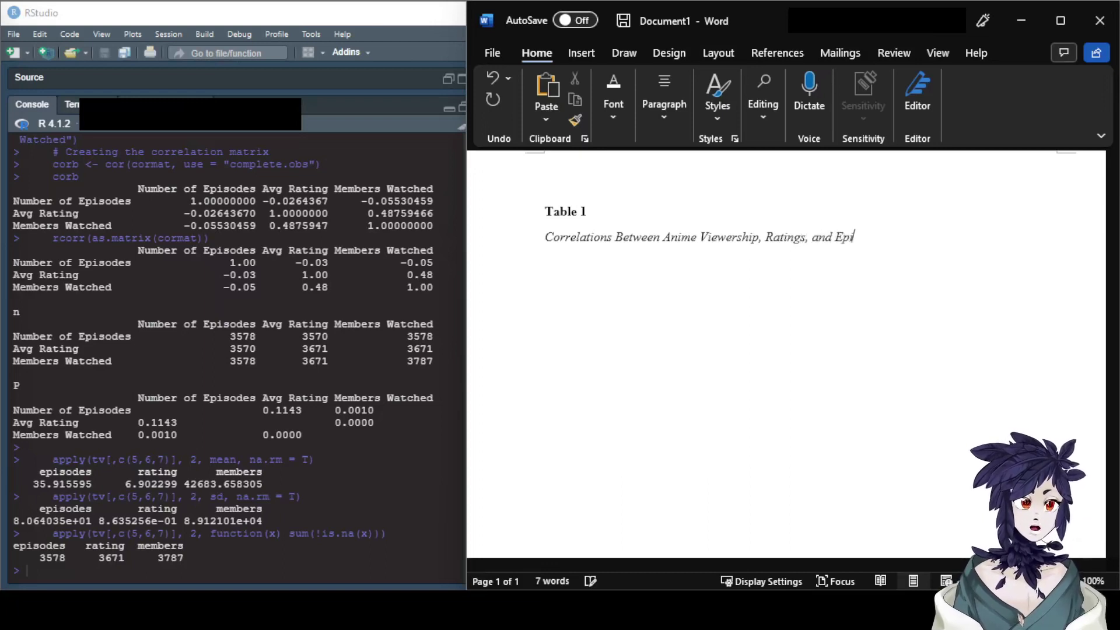
{"action": "type", "text": "sode Numbers"}
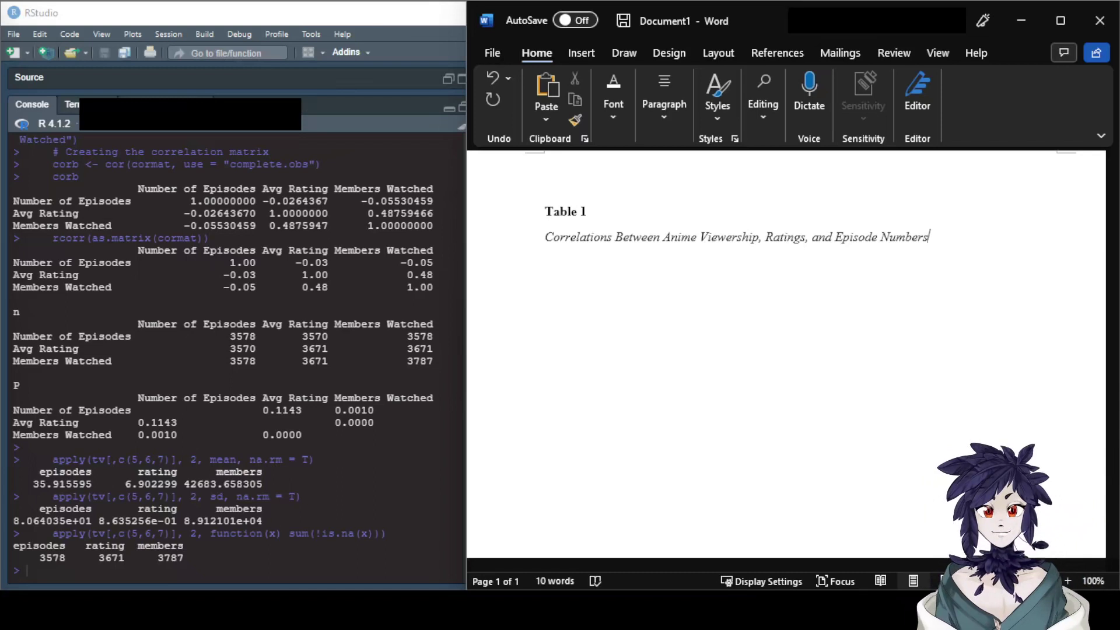
Step: Insert a table on a new line below the italic title
{"action": "key", "text": "Return"}
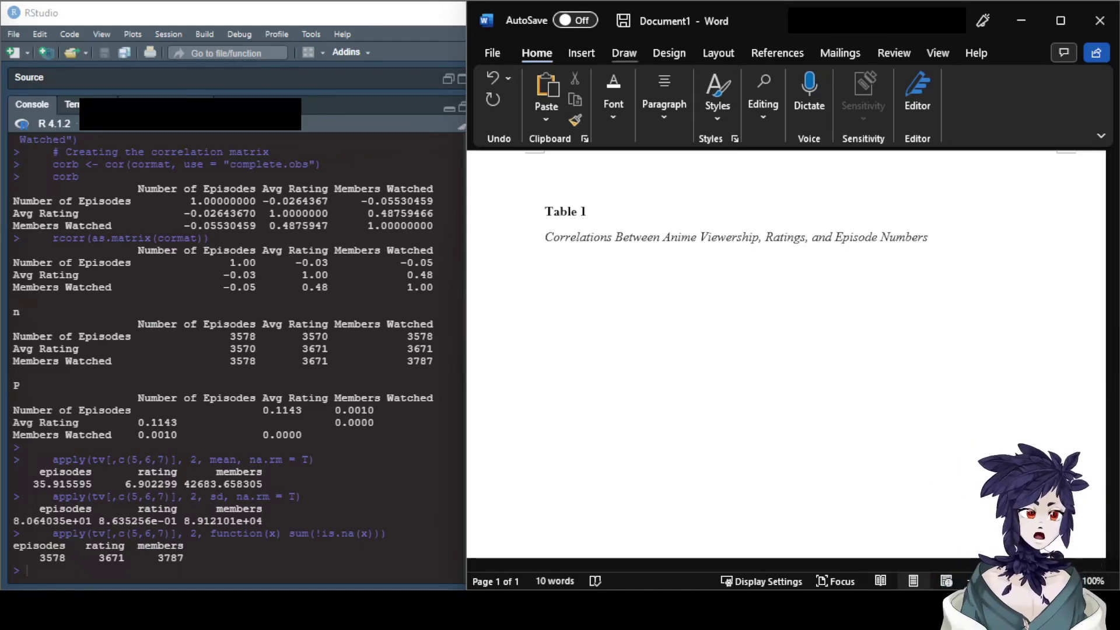
{"action": "left_click", "coordinate": [582, 53]}
{"action": "left_click", "coordinate": [544, 97]}
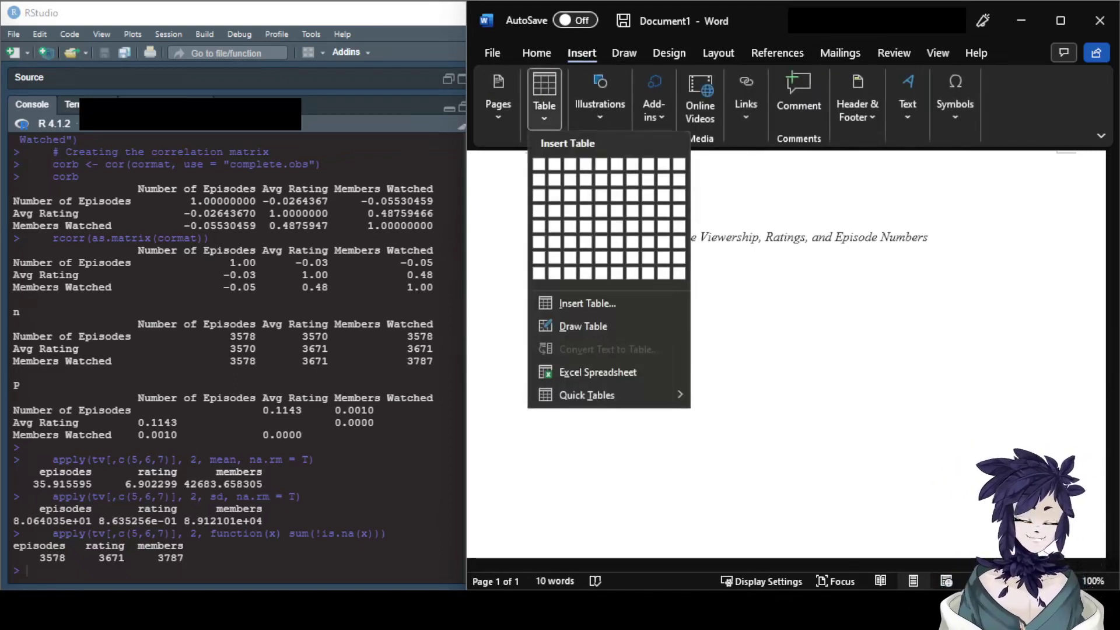
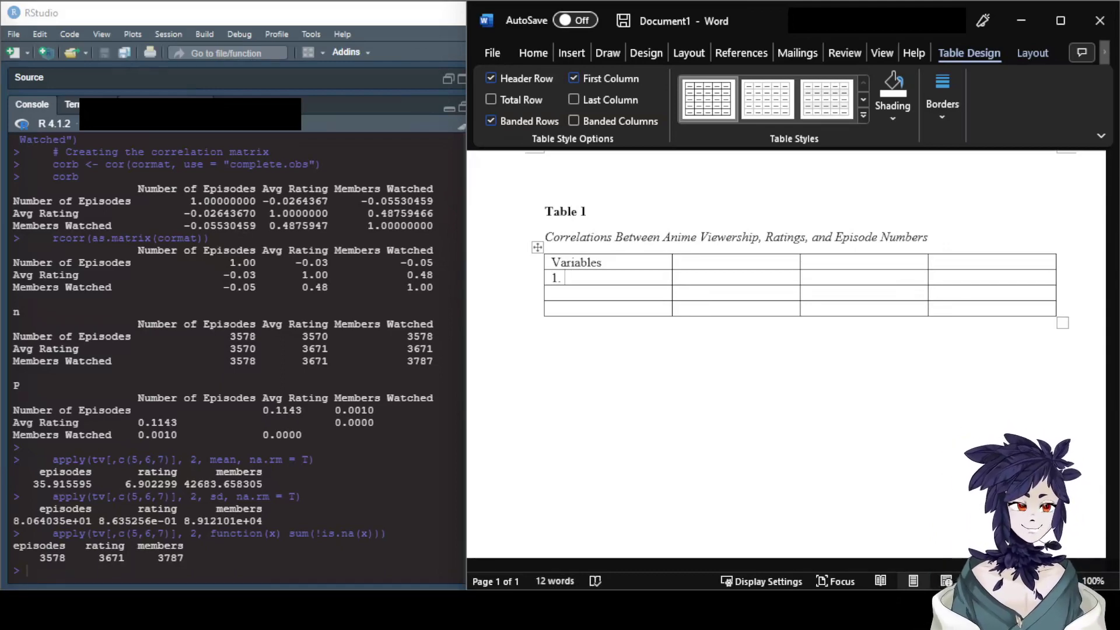
Step: Label the first two variable rows "1. Number of Episodes" and "2. Average Rating" in the table's first column
{"action": "type", "text": "Number of Episode"}
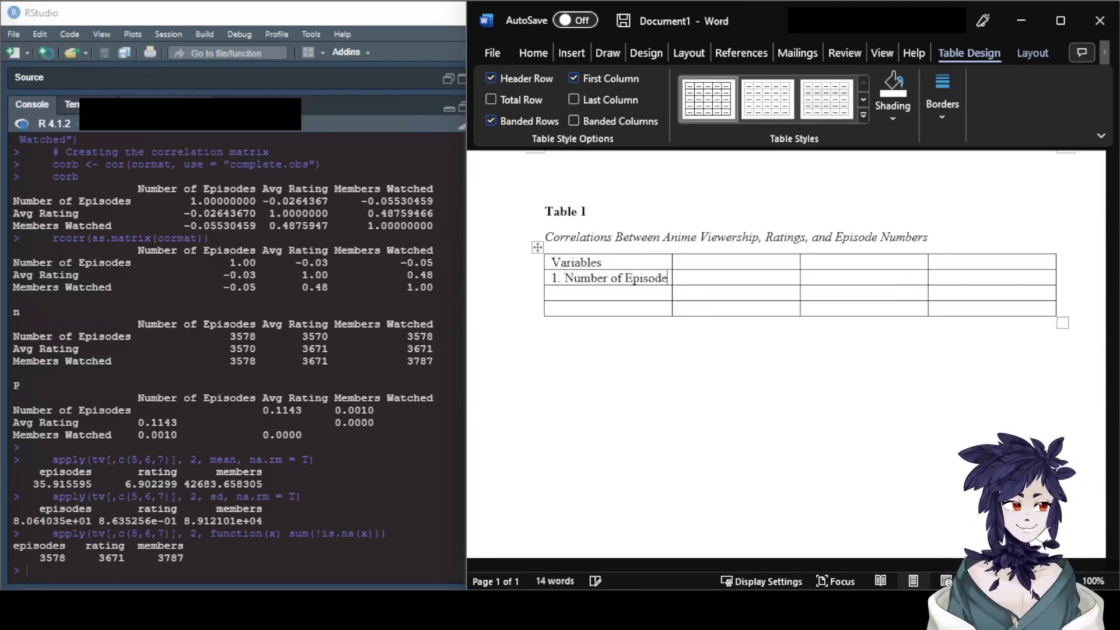
{"action": "type", "text": "s"}
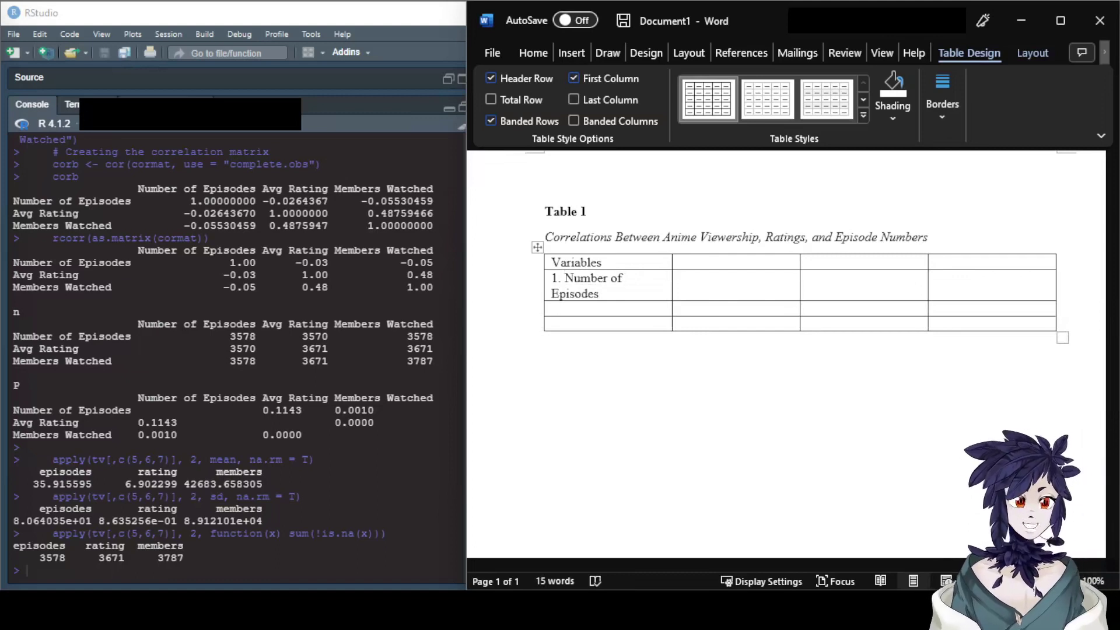
{"action": "key", "text": "Down"}
{"action": "type", "text": "Av"}
{"action": "key", "text": "BackSpace"}
{"action": "key", "text": "BackSpace"}
{"action": "type", "text": "2. "}
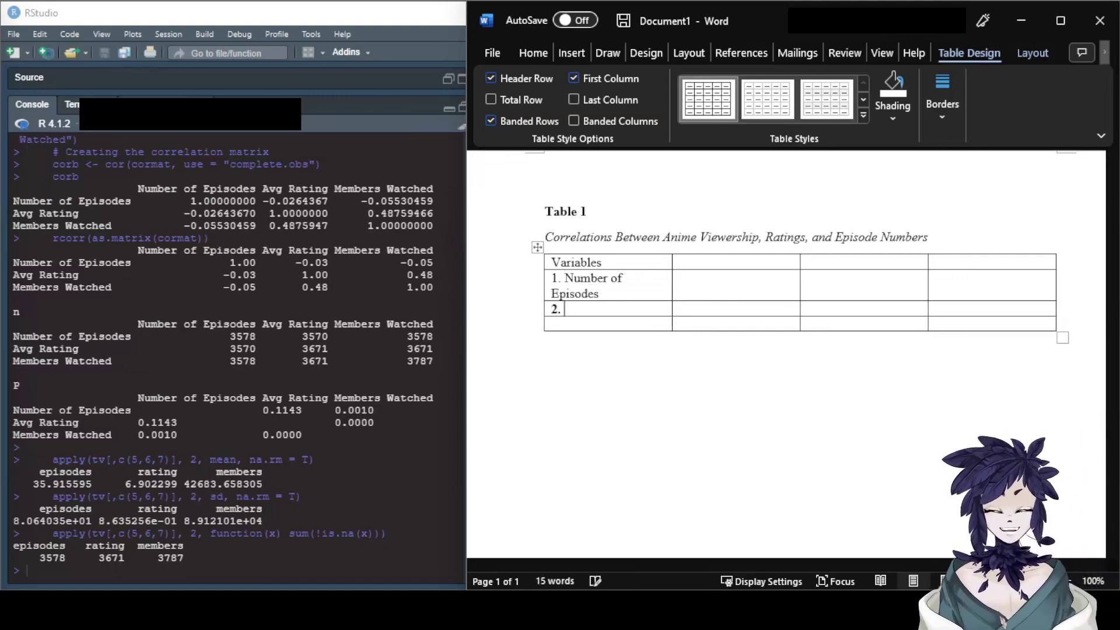
{"action": "type", "text": " Average"}
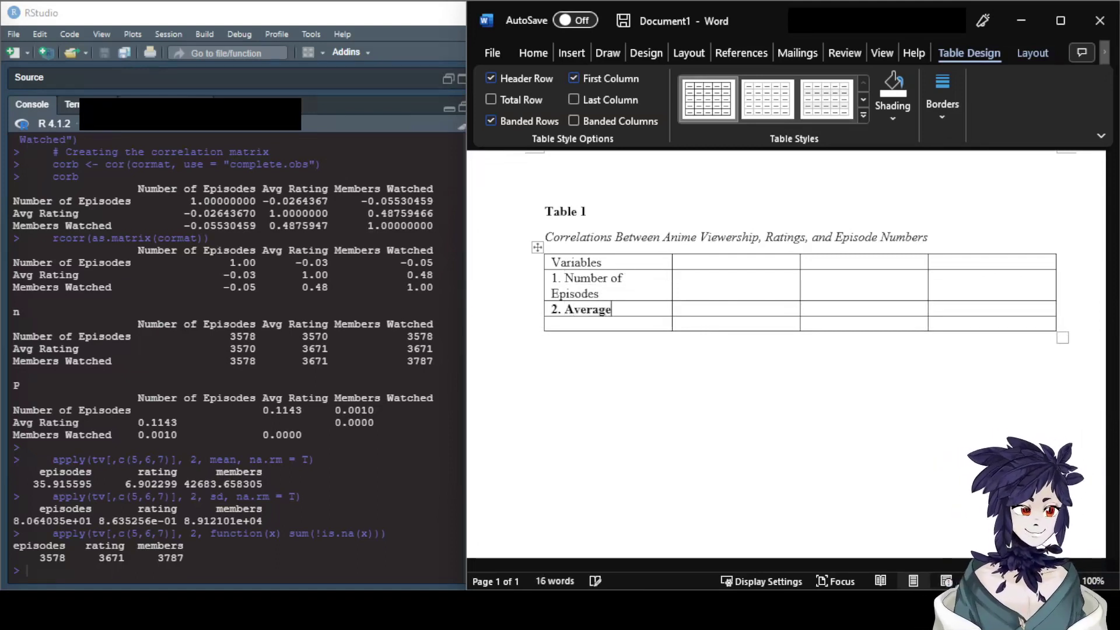
{"action": "type", "text": " Rating"}
Step: Label the last row of the table "3. Viewership"
{"action": "key", "text": "Down"}
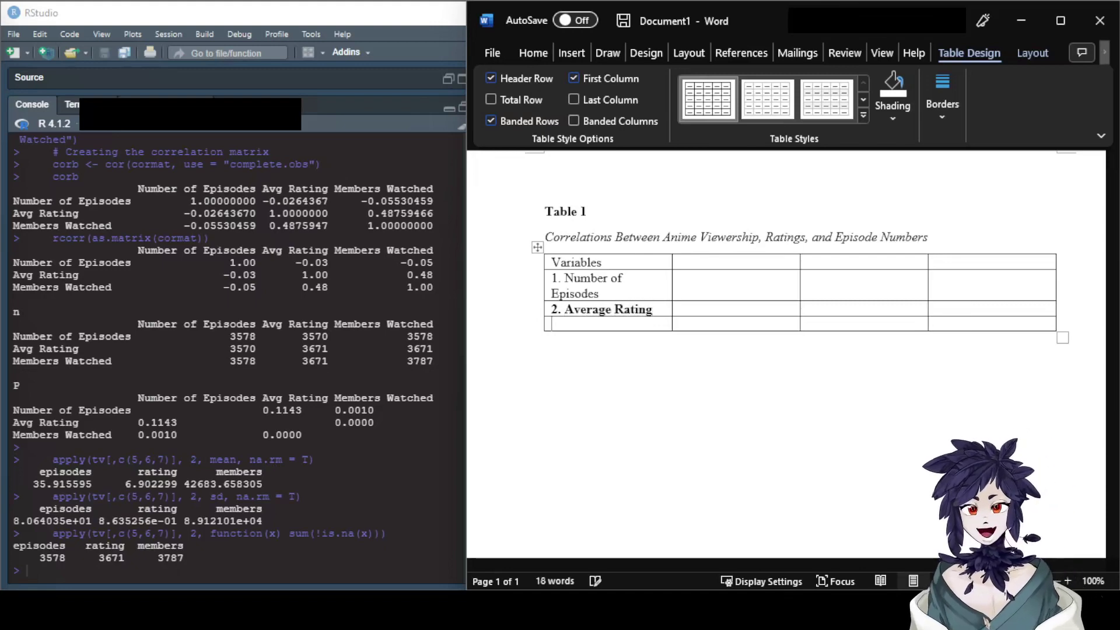
{"action": "type", "text": "3."}
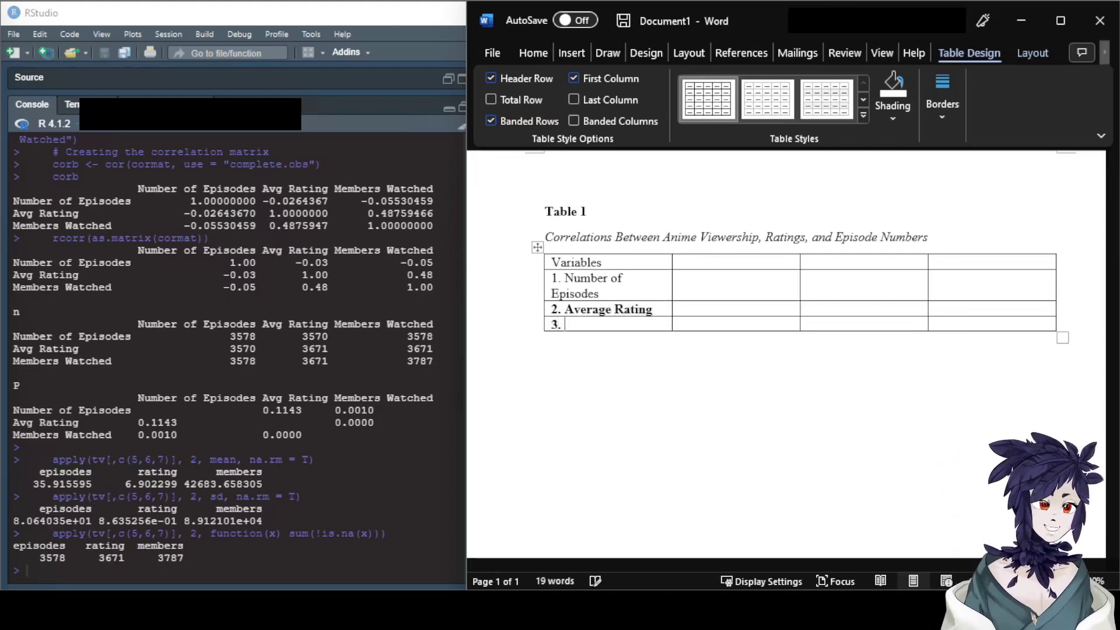
{"action": "type", "text": " Viewerships"}
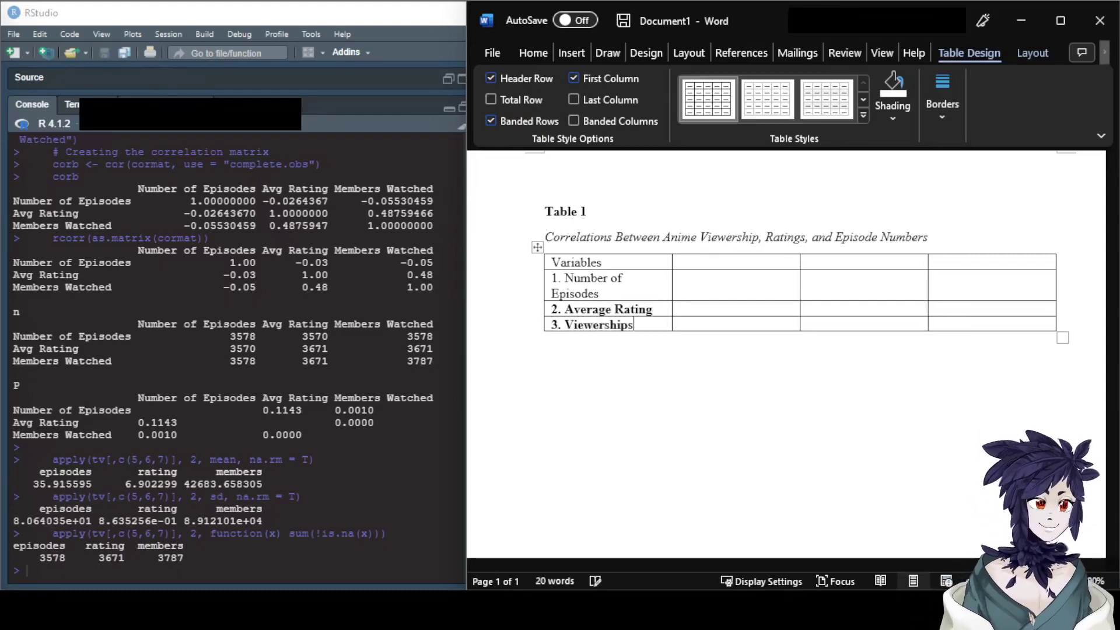
{"action": "key", "text": "BackSpace"}
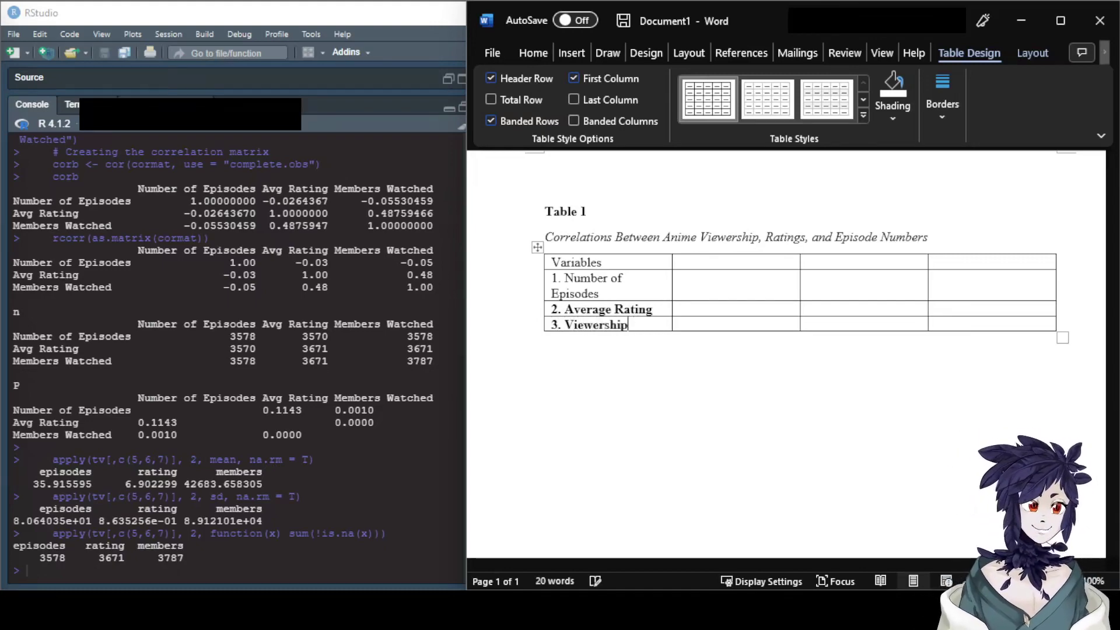
Step: Remove the bold formatting from the three variable labels in the first column
{"action": "key", "text": "shift+Up"}
{"action": "key", "text": "shift+Up"}
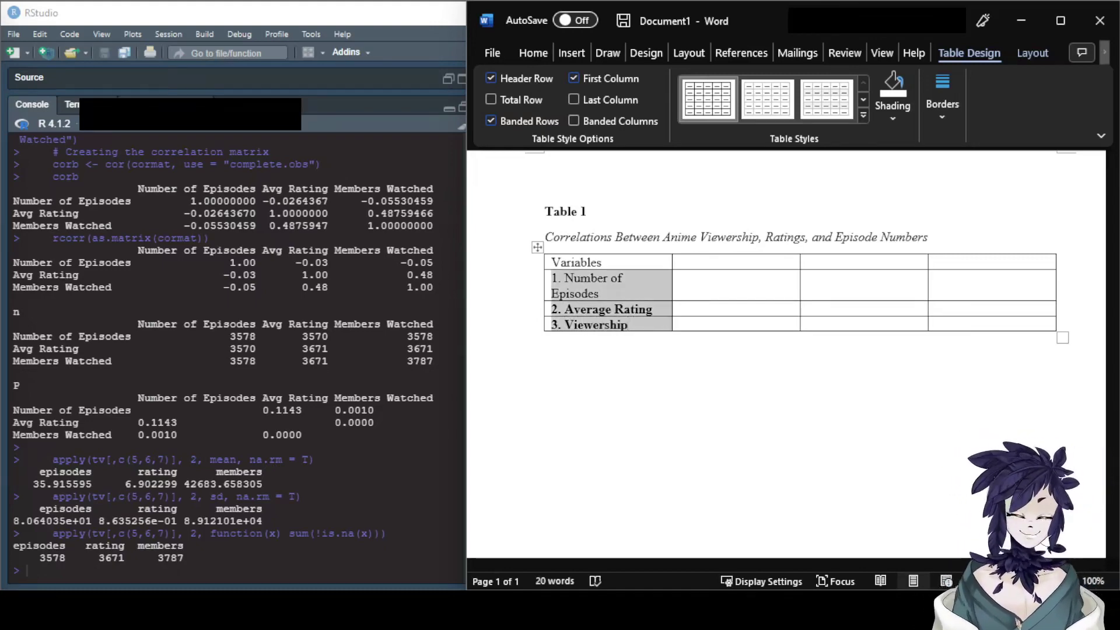
{"action": "key", "text": "ctrl+b"}
{"action": "key", "text": "ctrl+b"}
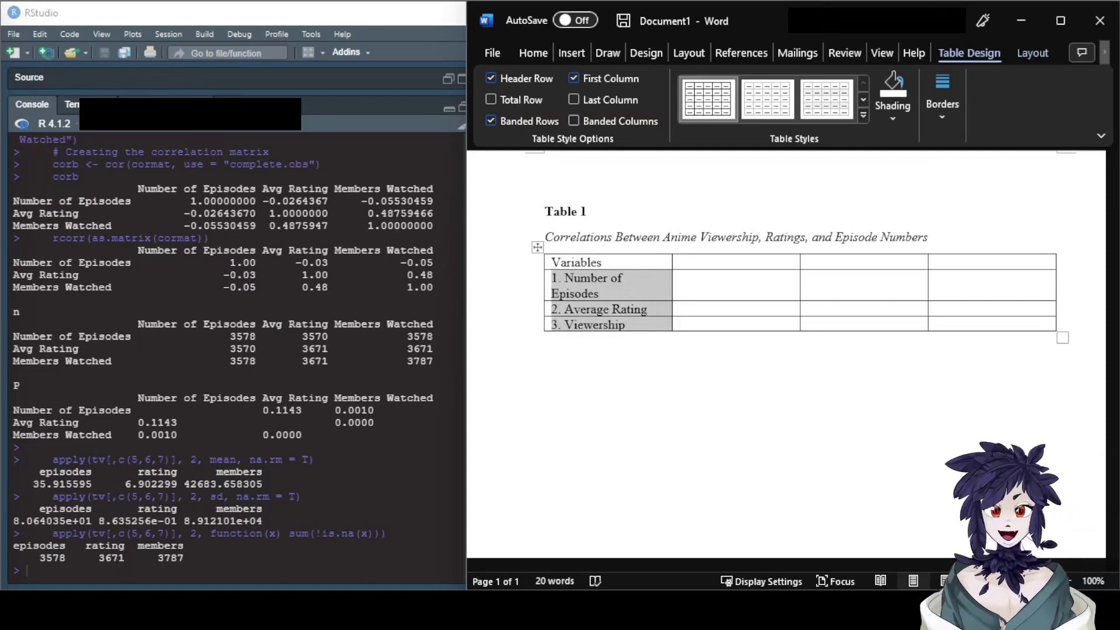
Step: Enter the column headers 1, 2 and 3 in the header row beside "Variables"
{"action": "key", "text": "Up"}
{"action": "key", "text": "Right"}
{"action": "key", "text": "Right"}
{"action": "key", "text": "Left"}
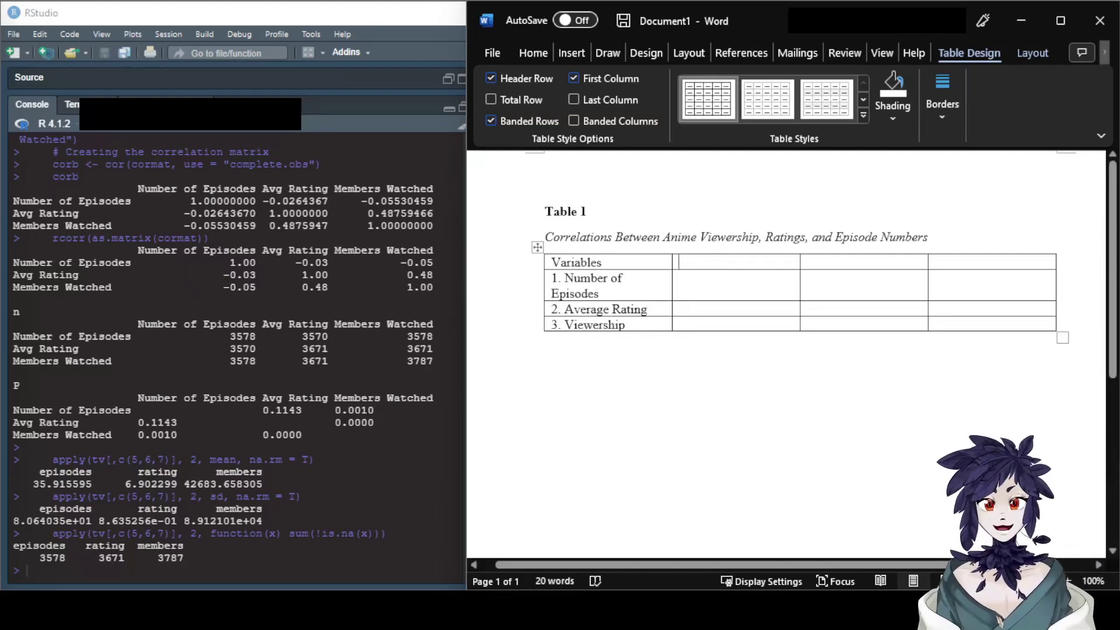
{"action": "type", "text": "1"}
{"action": "key", "text": "Tab"}
{"action": "type", "text": "2"}
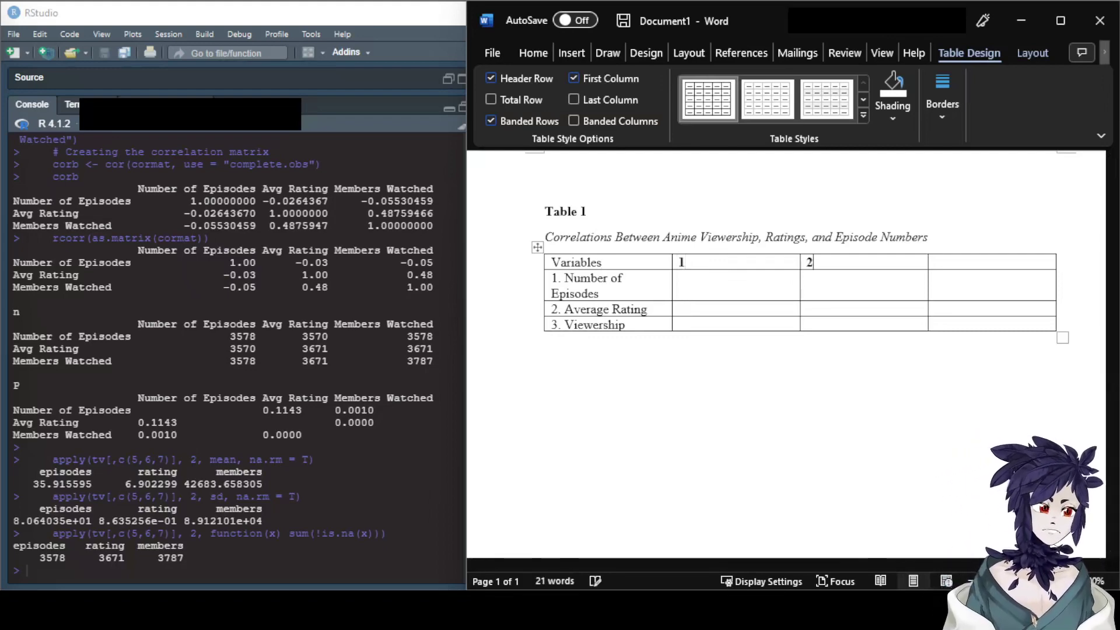
{"action": "key", "text": "Tab"}
{"action": "type", "text": "3"}
Step: Remove the bold formatting from all cells of the columns headed 1, 2 and 3
{"action": "key", "text": "Down"}
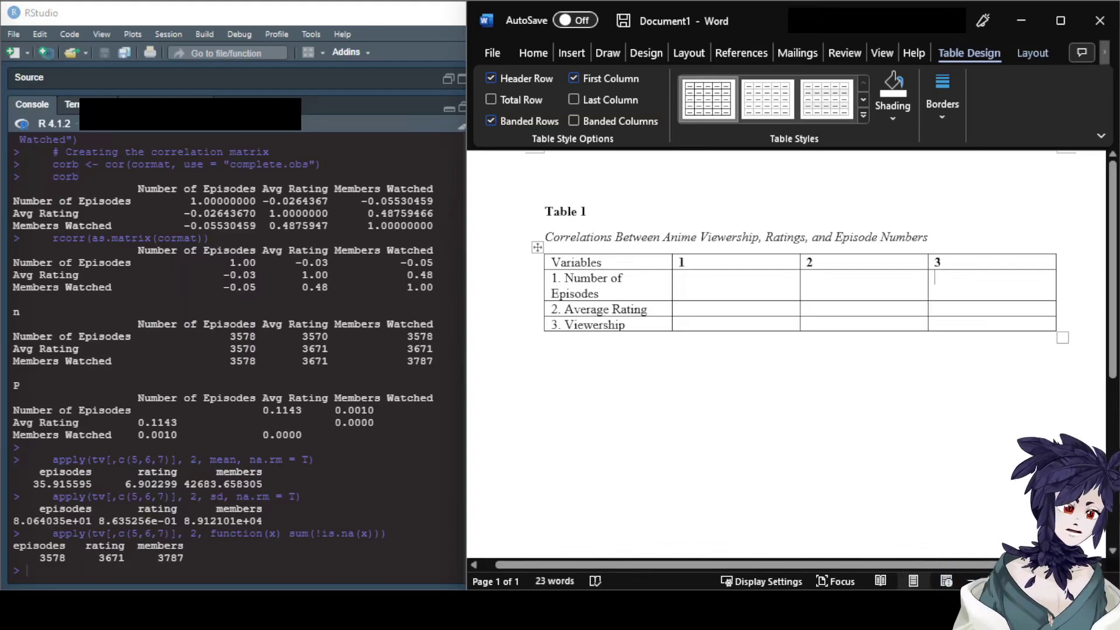
{"action": "type", "text": "1"}
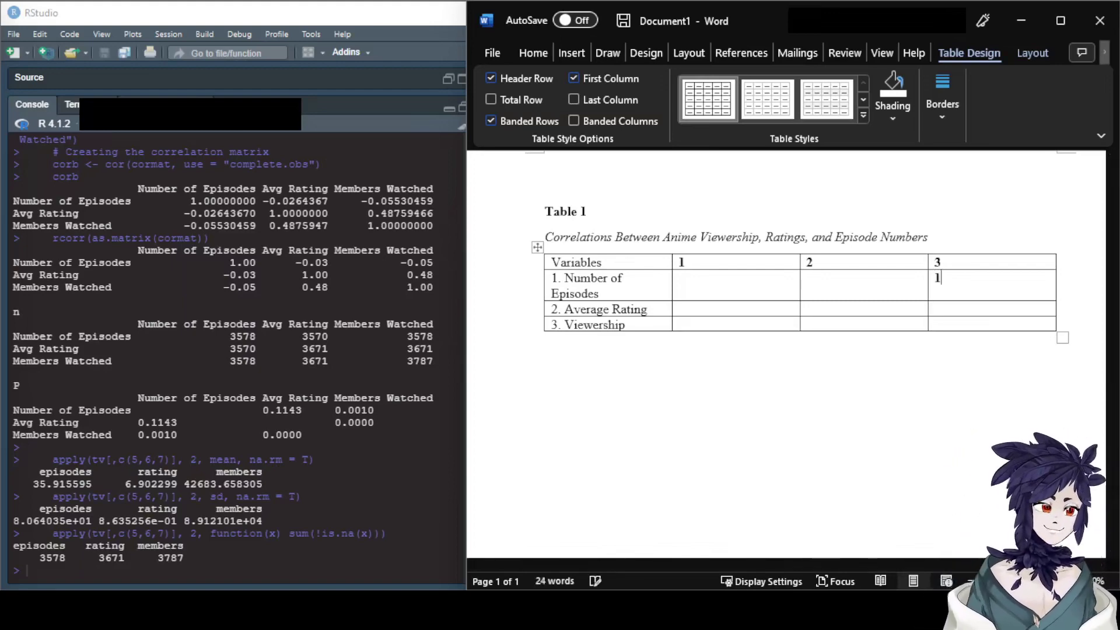
{"action": "key", "text": "BackSpace"}
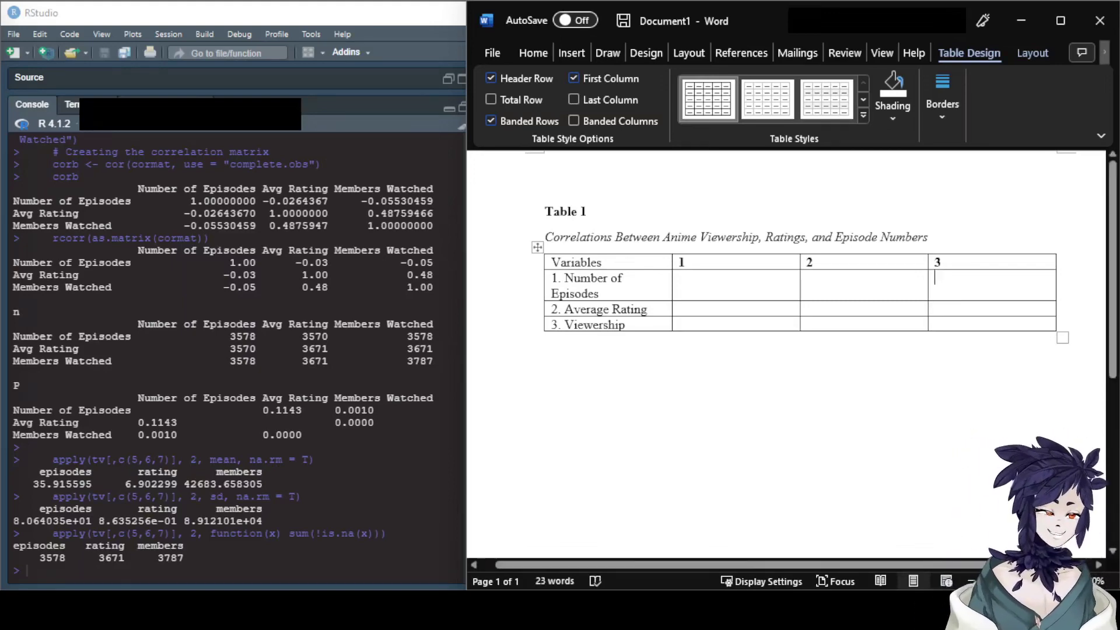
{"action": "left_click", "coordinate": [936, 325]}
{"action": "left_click_drag", "start_coordinate": [957, 325], "coordinate": [701, 262]}
{"action": "key", "text": "ctrl+b"}
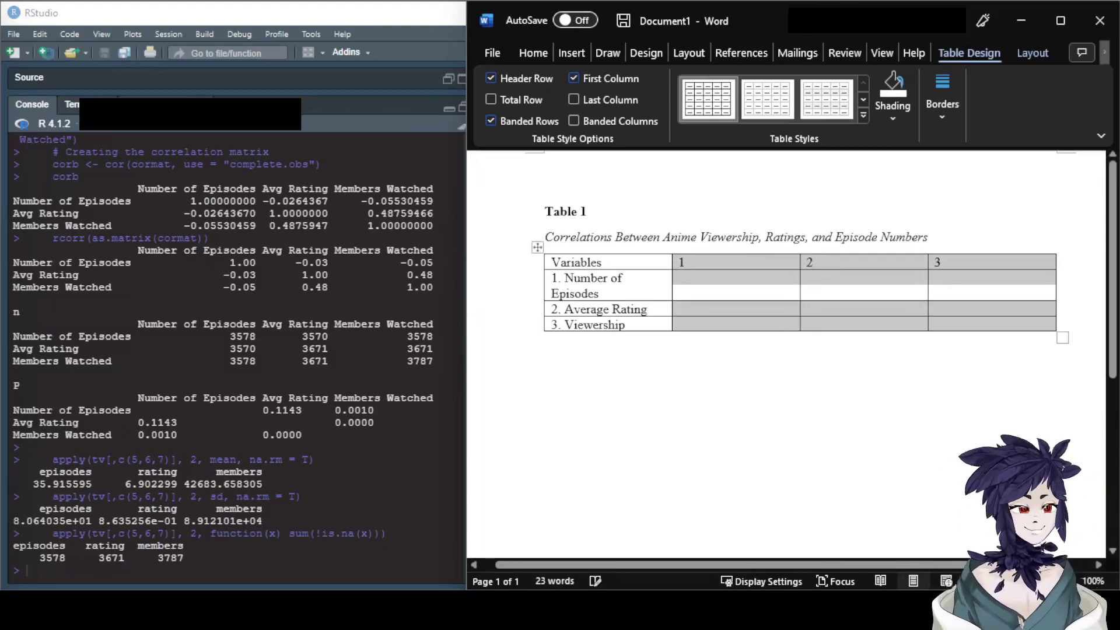
Step: Widen the Variables column so "1. Number of Episodes" fits on one line, and select the cells of the three numbered columns
{"action": "left_click", "coordinate": [626, 279]}
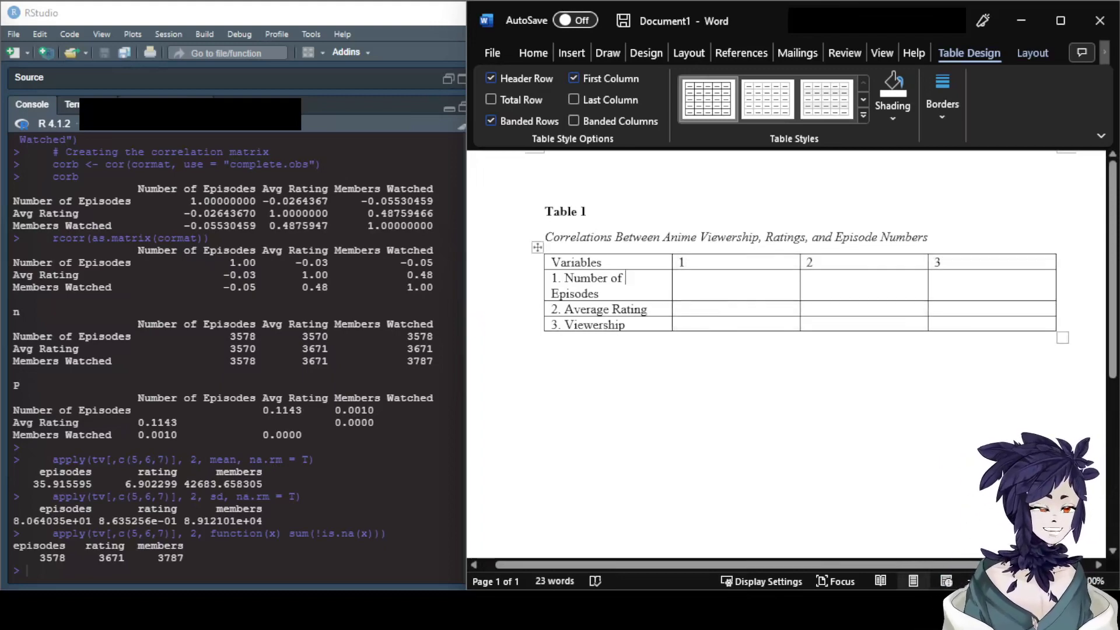
{"action": "left_click_drag", "start_coordinate": [672, 286], "coordinate": [1044, 314]}
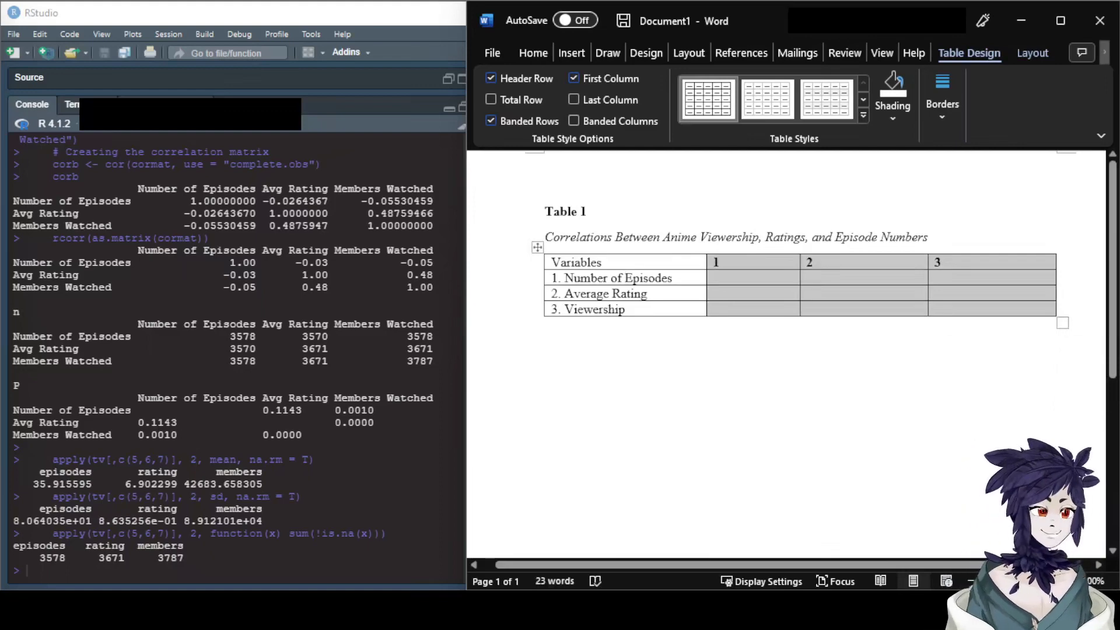
Step: Center the contents of the three numbered columns and make their text non-bold
{"action": "key", "text": "ctrl+e"}
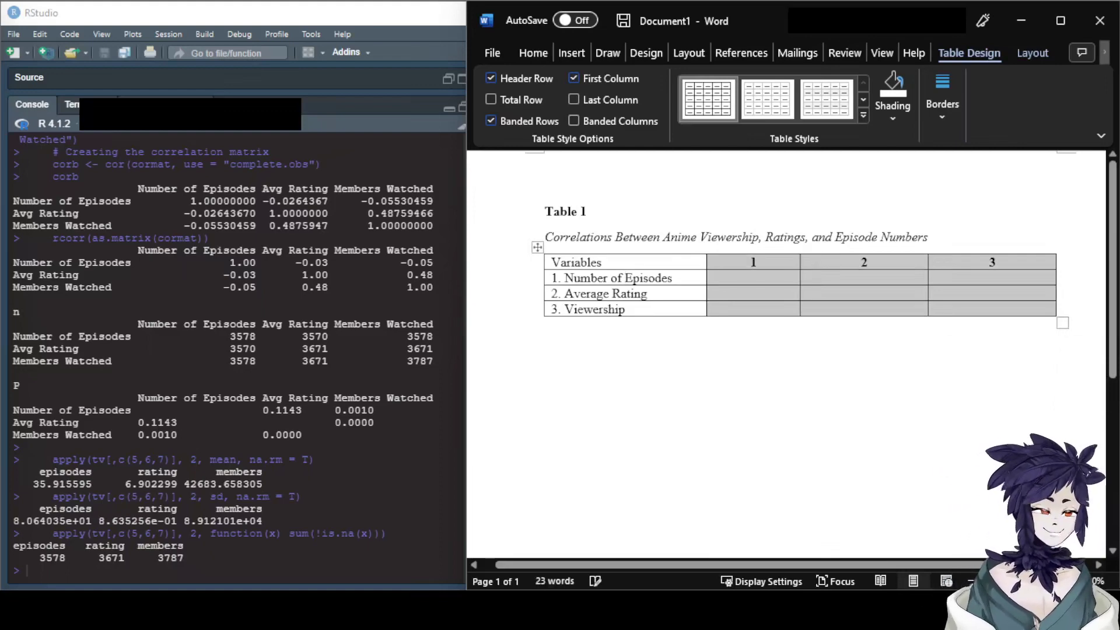
{"action": "key", "text": "ctrl+b"}
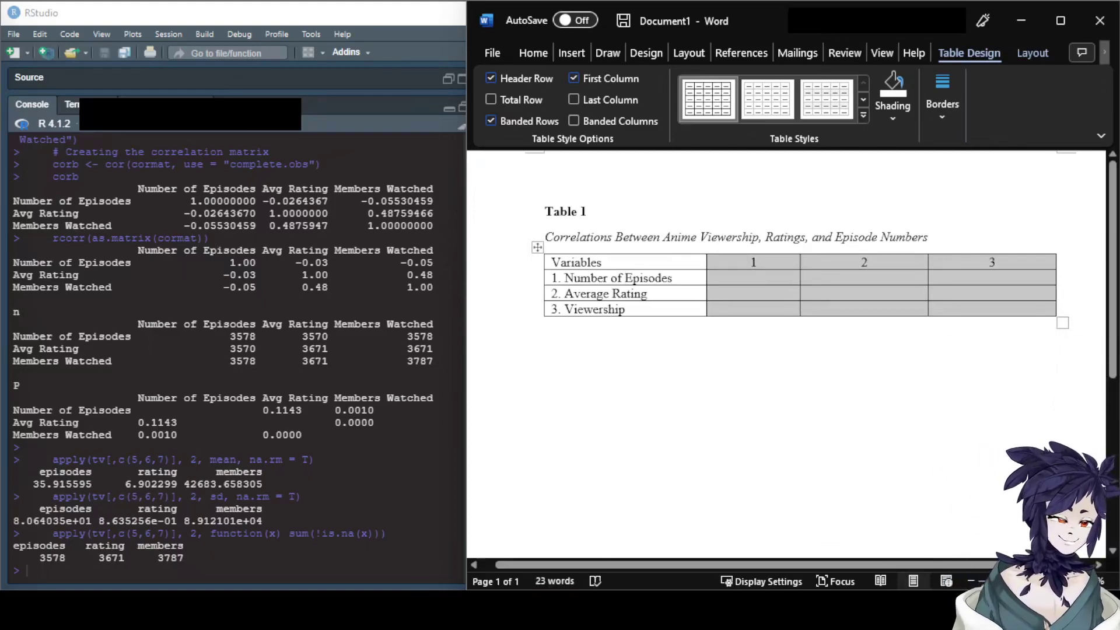
{"action": "left_click", "coordinate": [758, 262]}
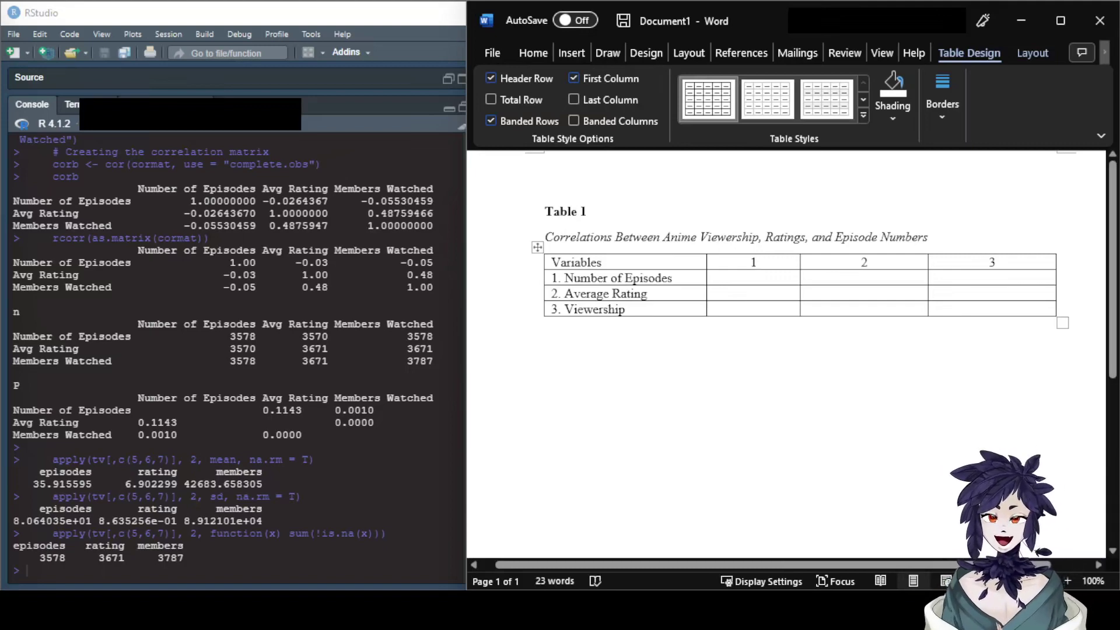
Step: Apply the List Table 6 Colorful style in black to the whole table
{"action": "left_click_drag", "start_coordinate": [574, 263], "coordinate": [992, 309]}
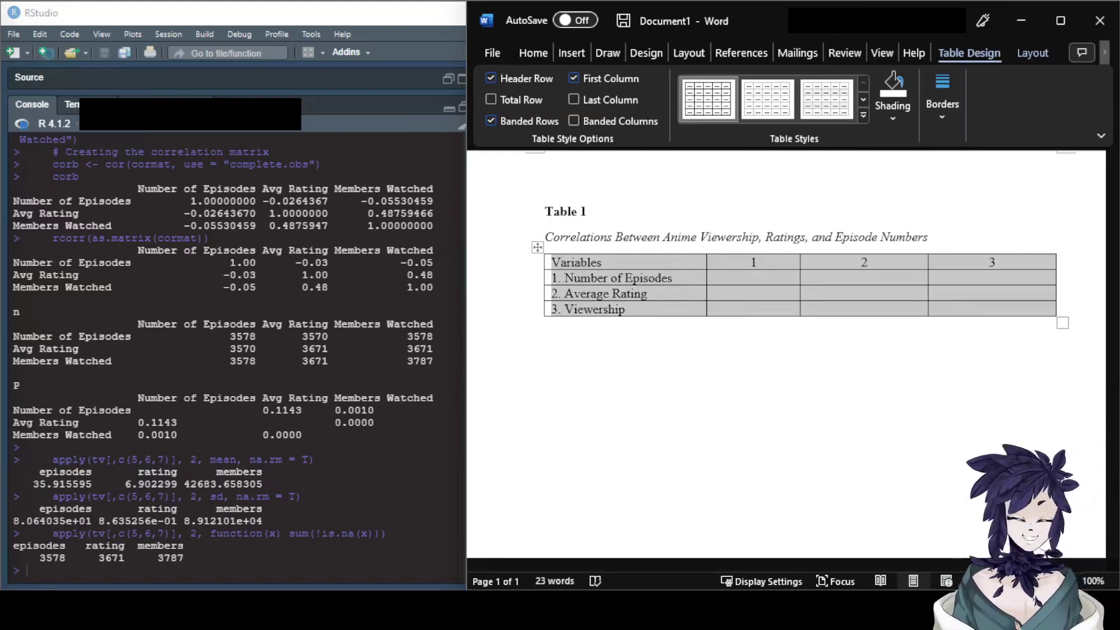
{"action": "left_click", "coordinate": [863, 115]}
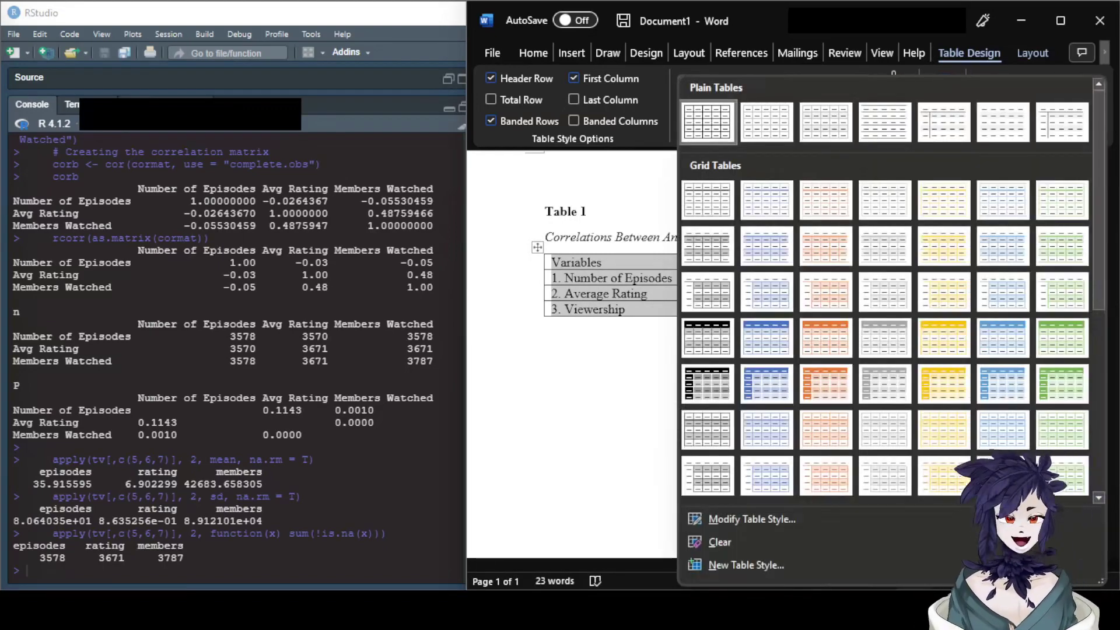
{"action": "scroll", "coordinate": [885, 342], "scroll_direction": "down", "scroll_amount": 5}
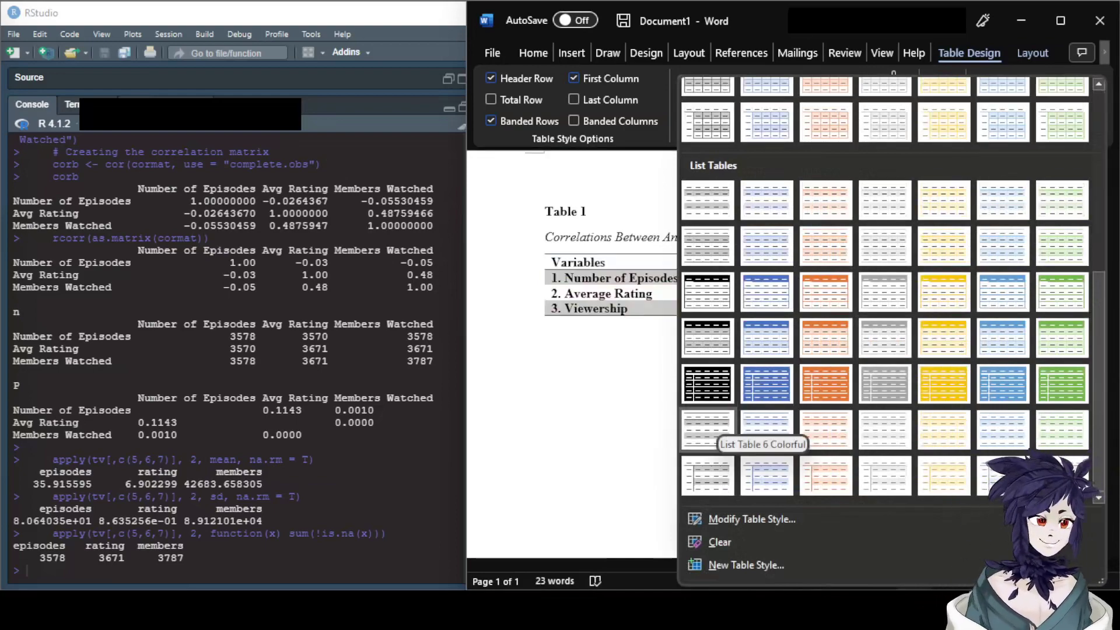
{"action": "left_click", "coordinate": [708, 427]}
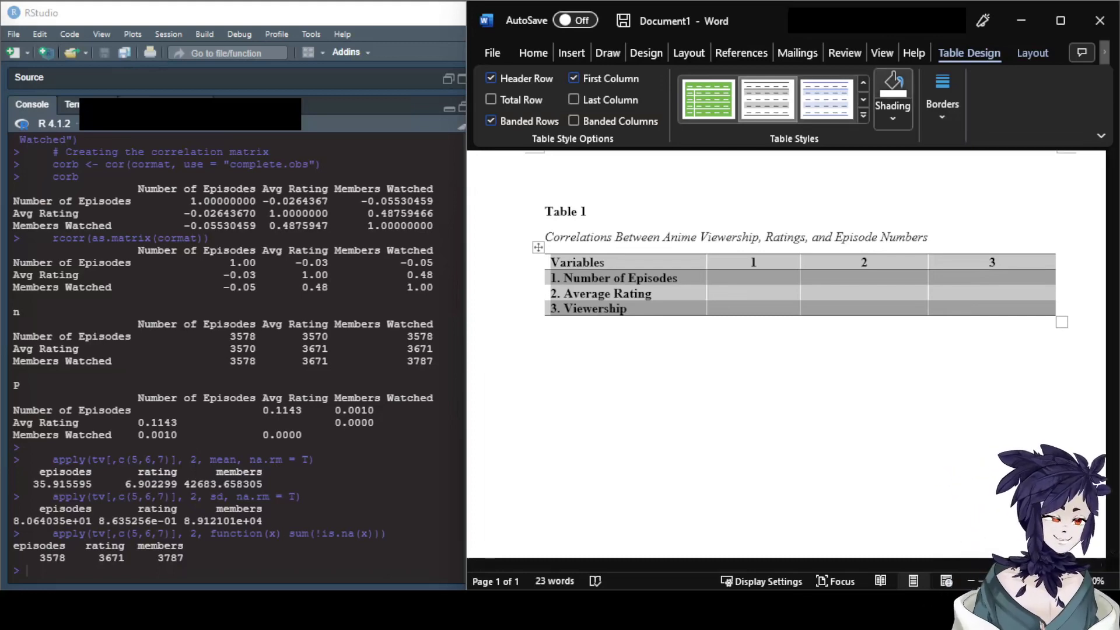
Step: Clear the banded row shading and remove the bold formatting from the entire table
{"action": "left_click", "coordinate": [893, 117]}
{"action": "left_click", "coordinate": [921, 300]}
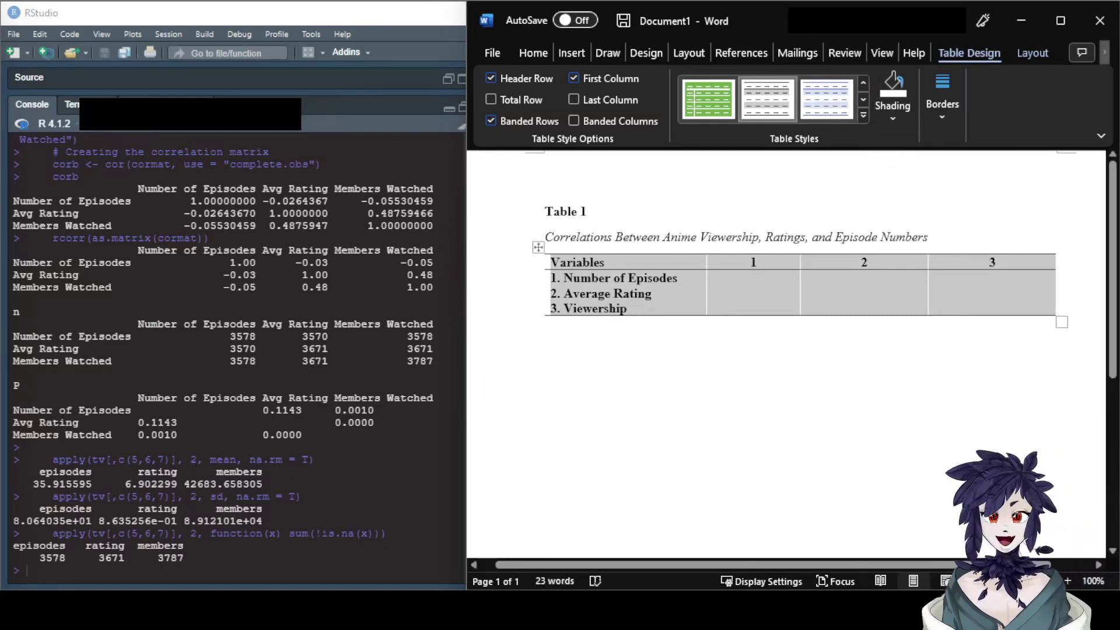
{"action": "key", "text": "ctrl+b"}
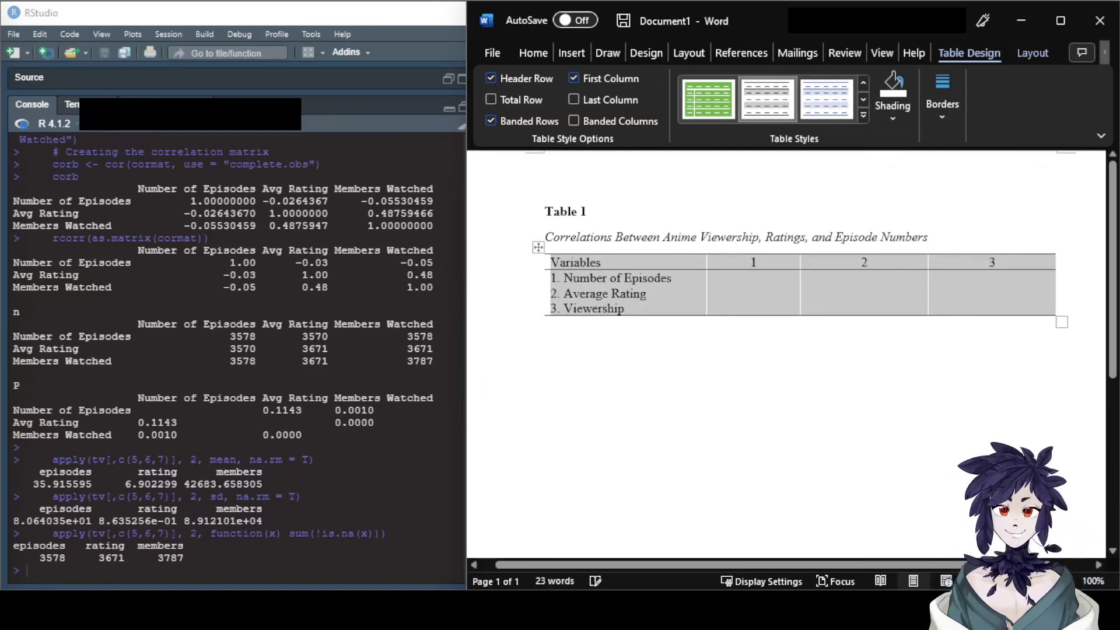
{"action": "left_click", "coordinate": [754, 278]}
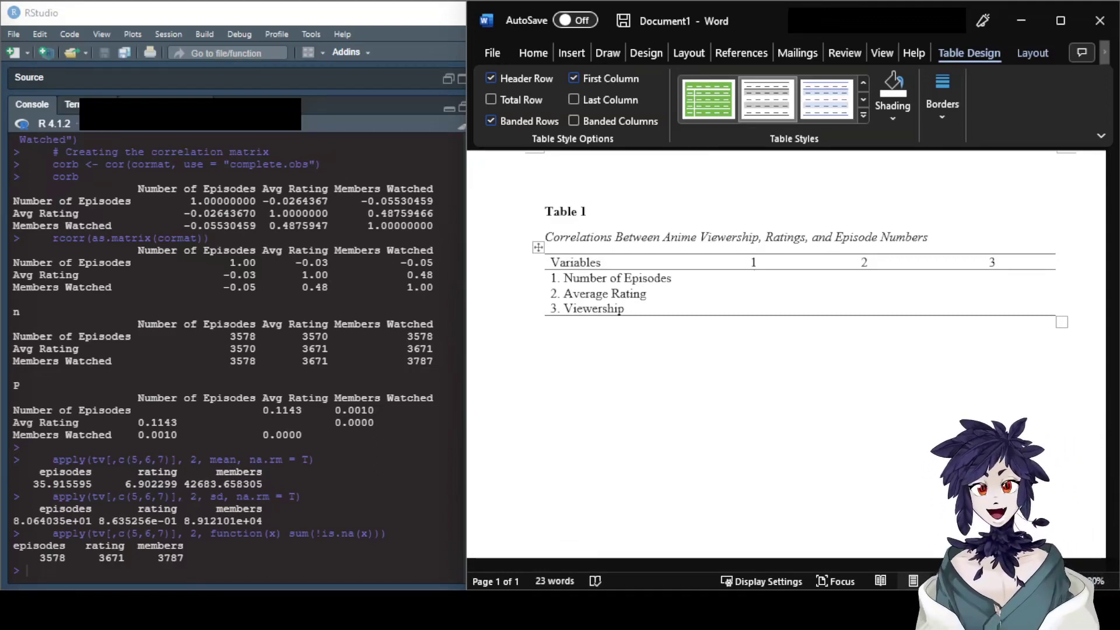
Step: Switch to RStudio and examine the correlation coefficients, sample sizes and p-values in the console output
{"action": "left_click_drag", "start_coordinate": [66, 189], "coordinate": [236, 214]}
{"action": "left_click_drag", "start_coordinate": [107, 275], "coordinate": [210, 287]}
{"action": "left_click", "coordinate": [210, 287]}
{"action": "triple_click", "coordinate": [210, 287]}
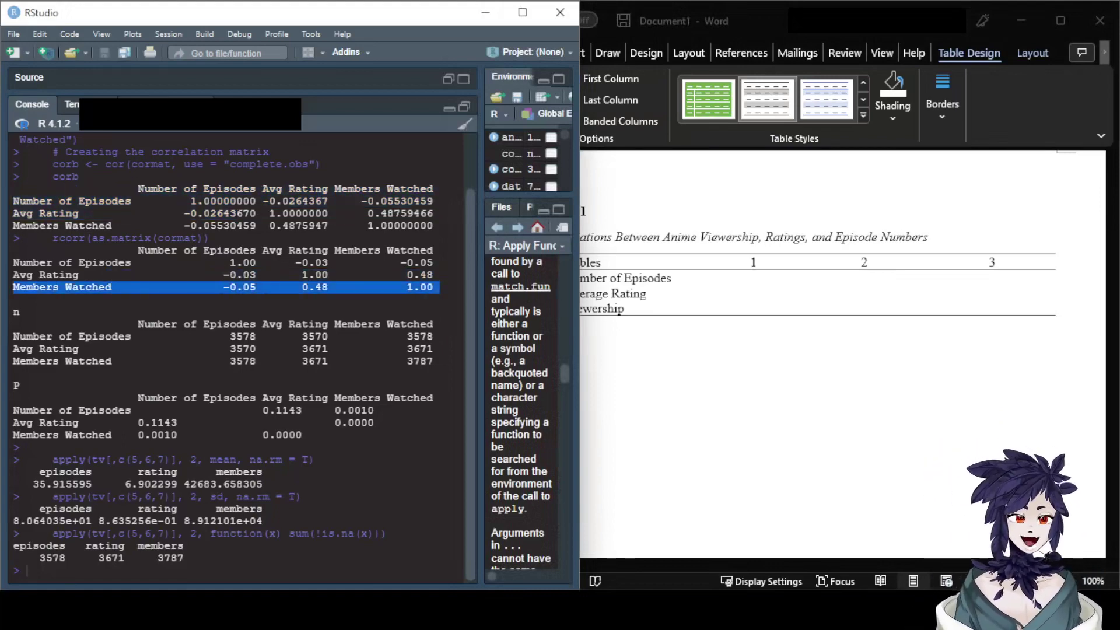
{"action": "double_click", "coordinate": [111, 324]}
{"action": "left_click", "coordinate": [175, 337]}
{"action": "left_click_drag", "start_coordinate": [223, 349], "coordinate": [145, 324]}
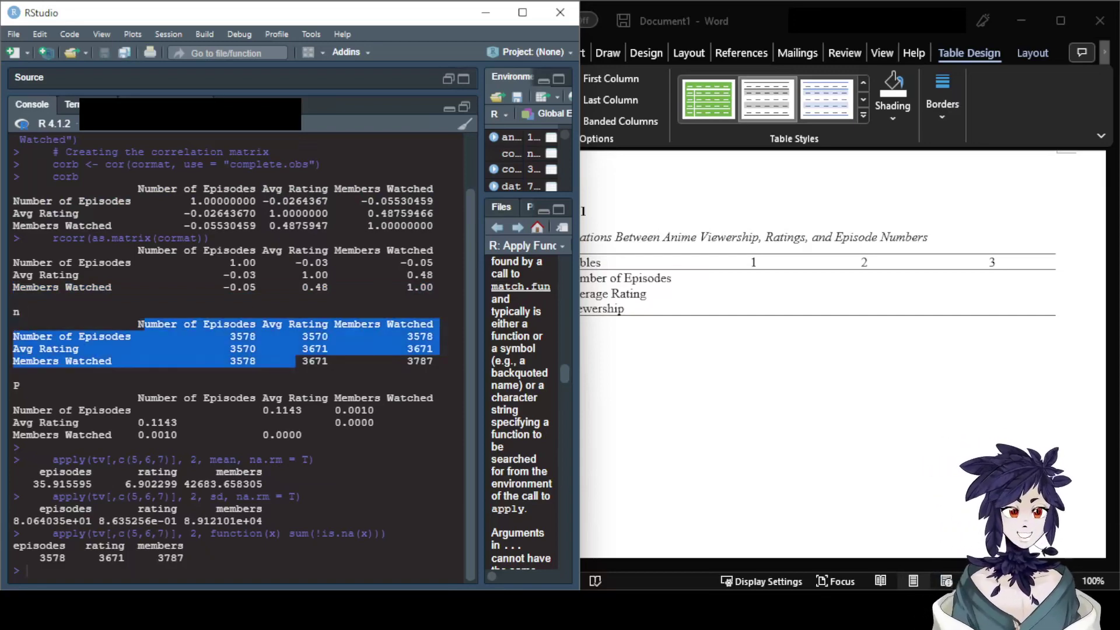
{"action": "left_click_drag", "start_coordinate": [22, 385], "coordinate": [296, 435]}
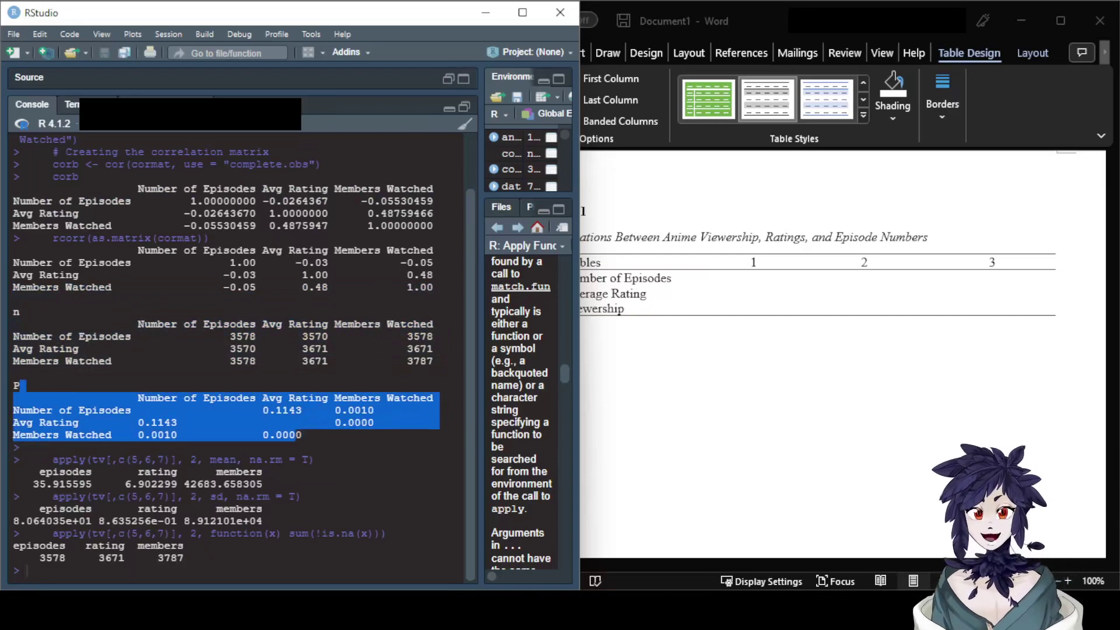
{"action": "double_click", "coordinate": [297, 436]}
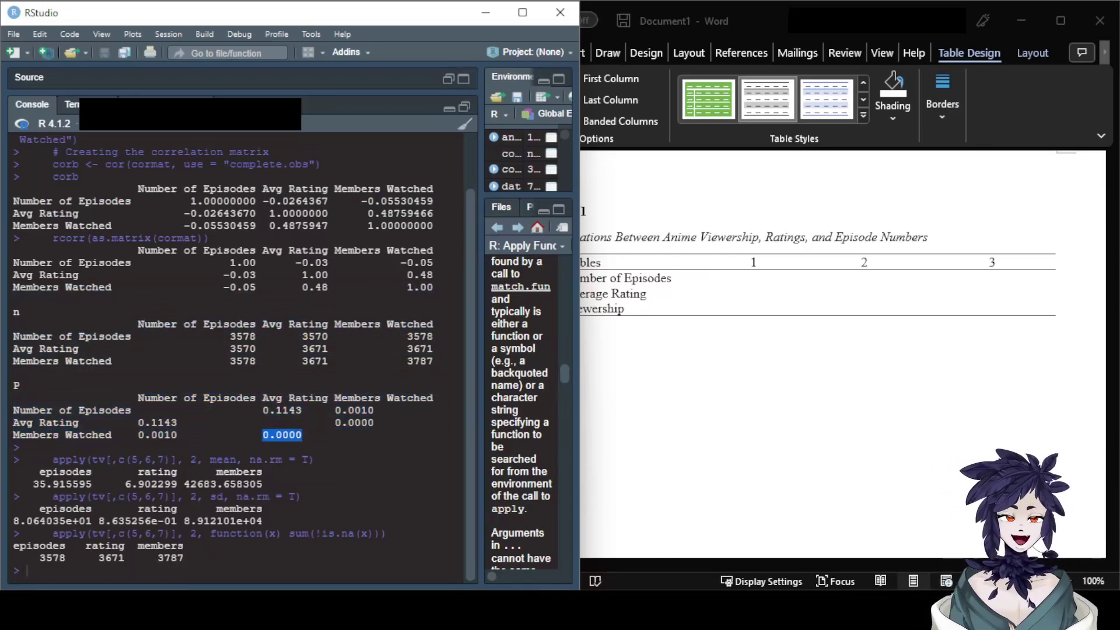
{"action": "left_click", "coordinate": [297, 435]}
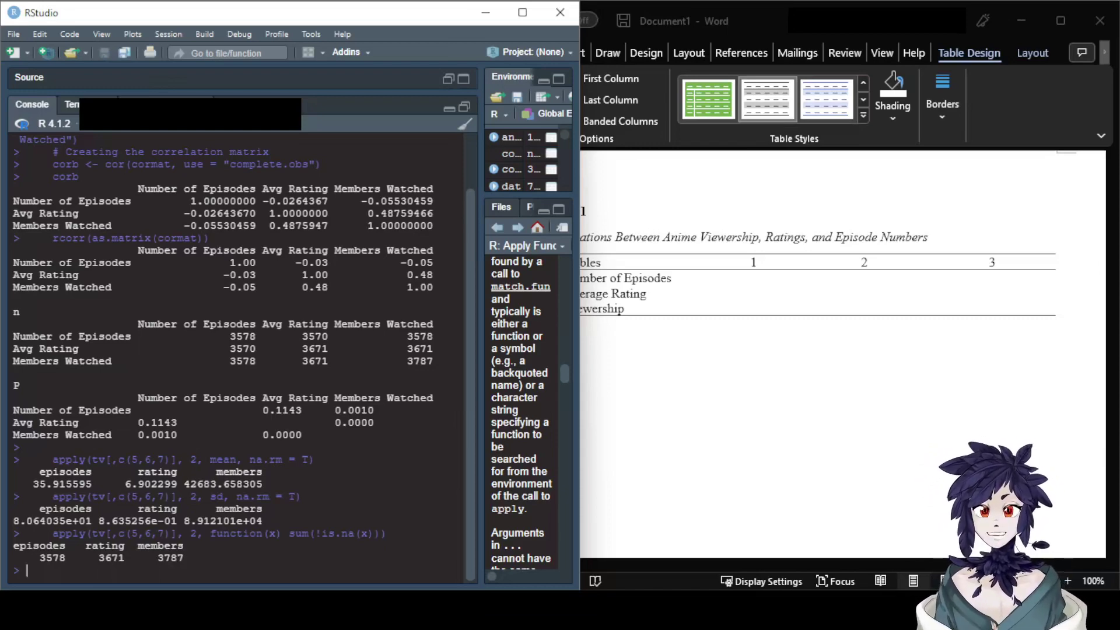
{"action": "left_click", "coordinate": [753, 279]}
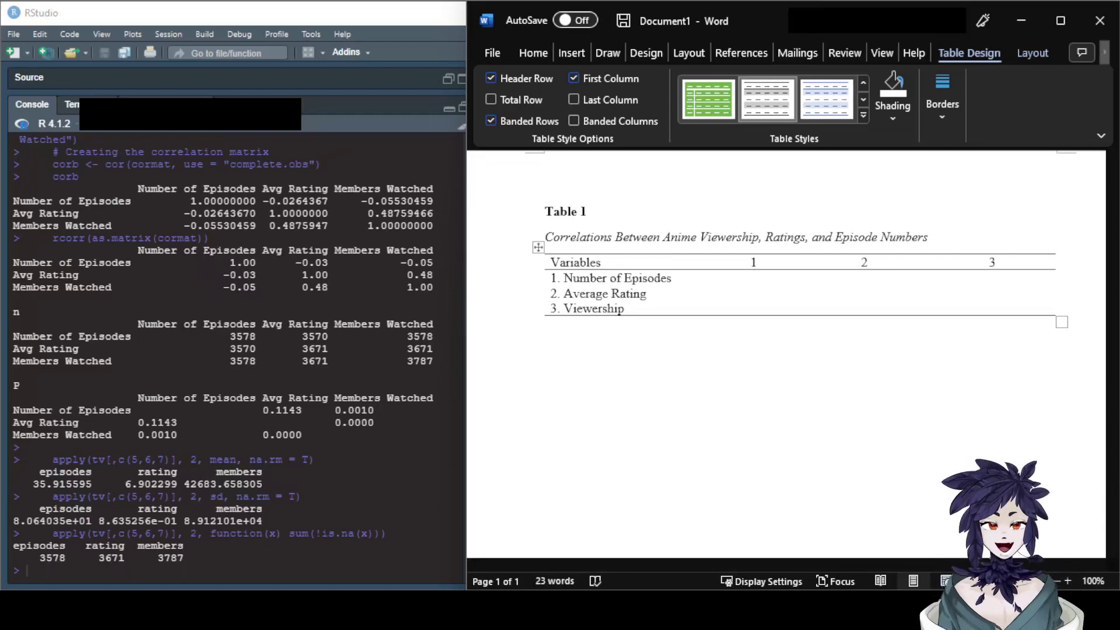
{"action": "key", "text": "alt+Tab"}
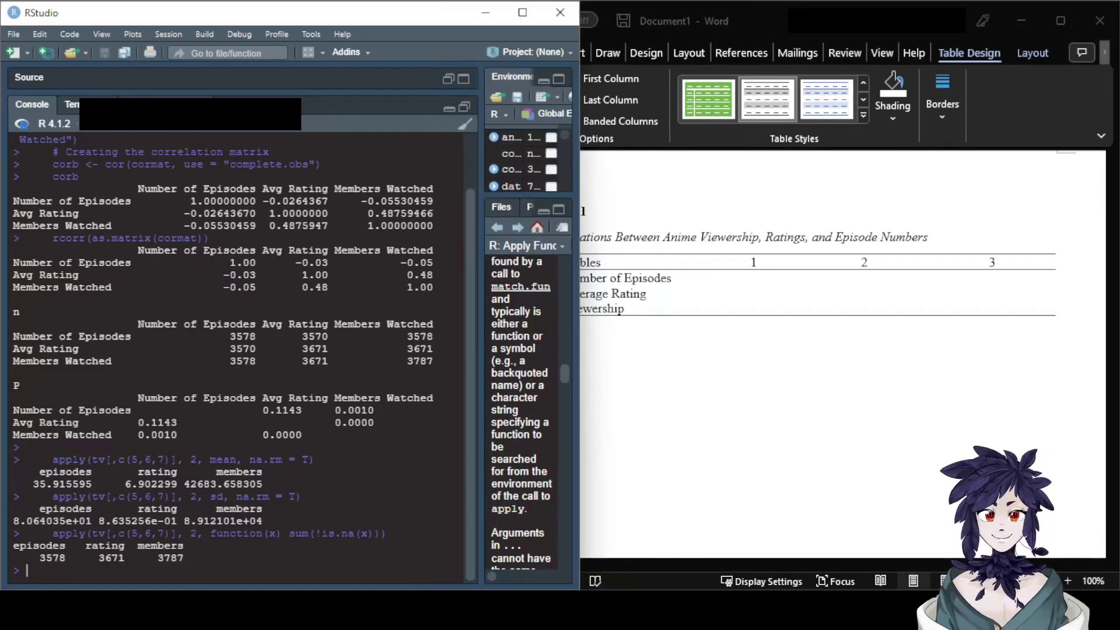
Step: Check the Number of Episodes self-correlation, switch to Word and enter a dash for Number of Episodes in column 1
{"action": "left_click_drag", "start_coordinate": [223, 262], "coordinate": [256, 263]}
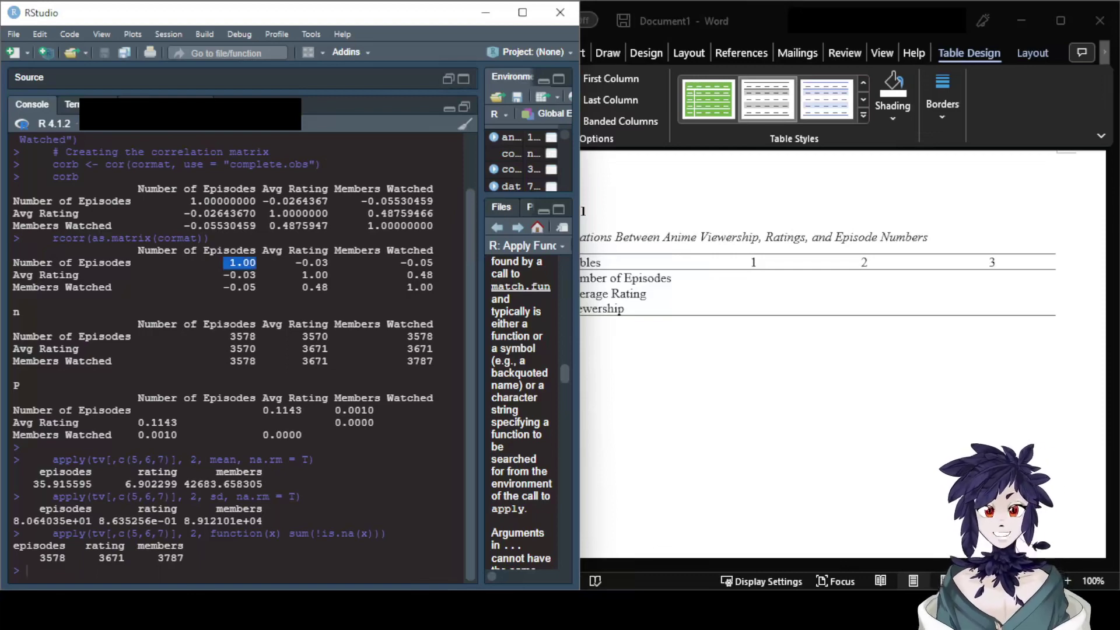
{"action": "key", "text": "alt+Tab"}
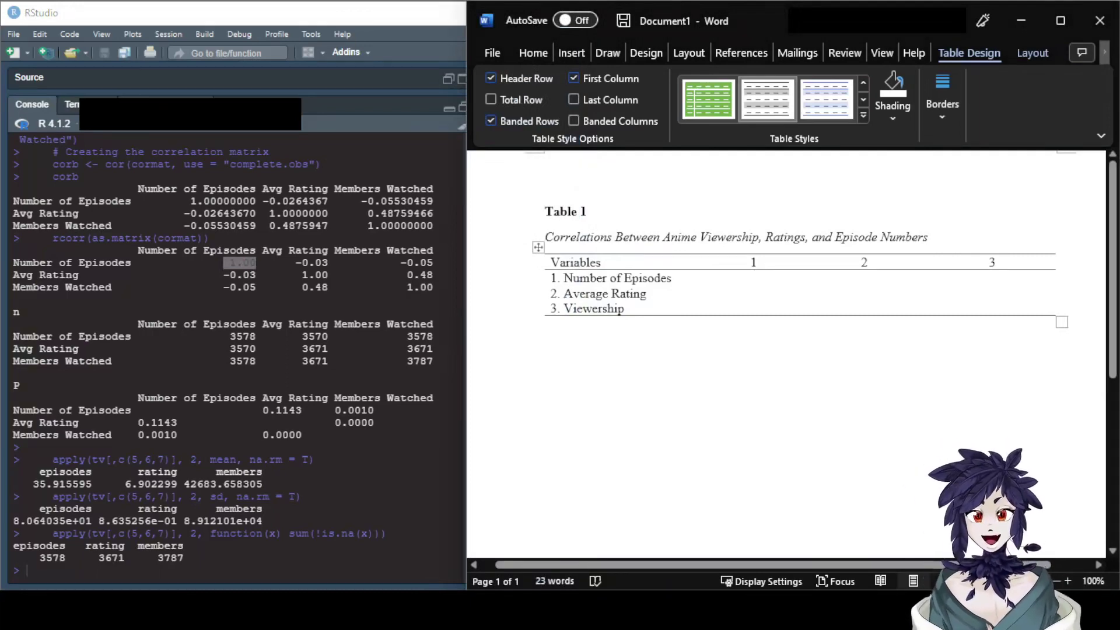
{"action": "type", "text": "-"}
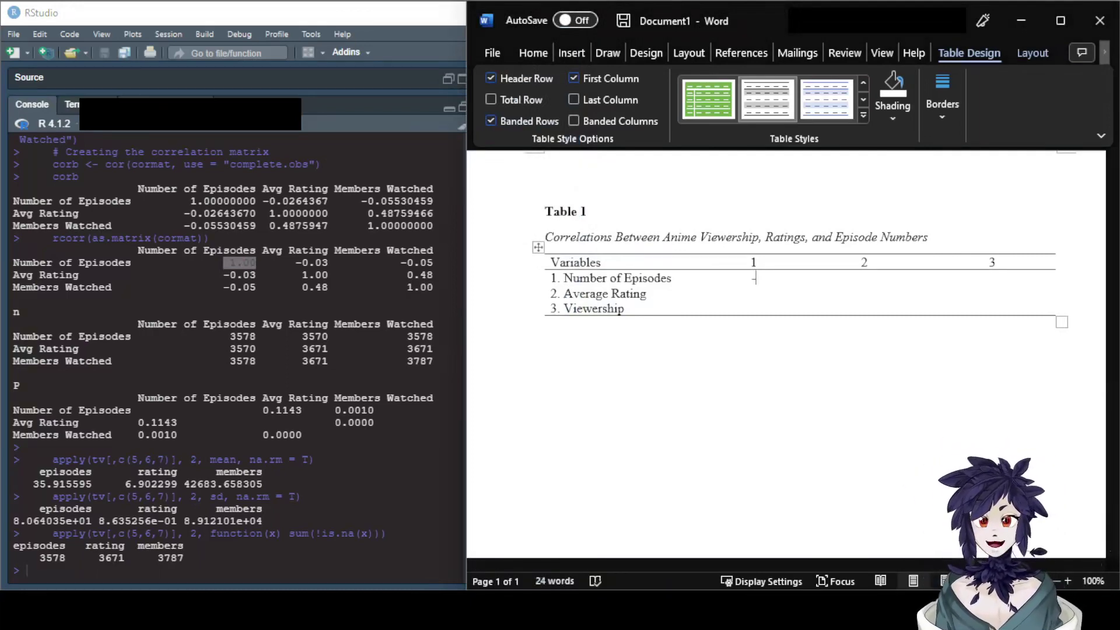
{"action": "key", "text": "Down"}
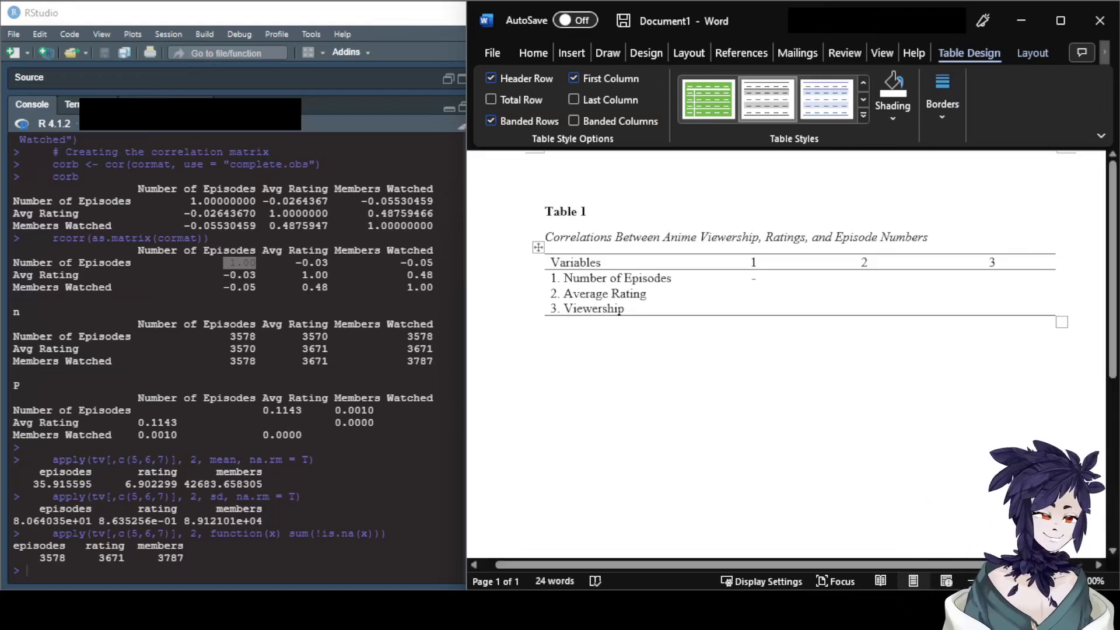
{"action": "key", "text": "Down"}
{"action": "key", "text": "Down"}
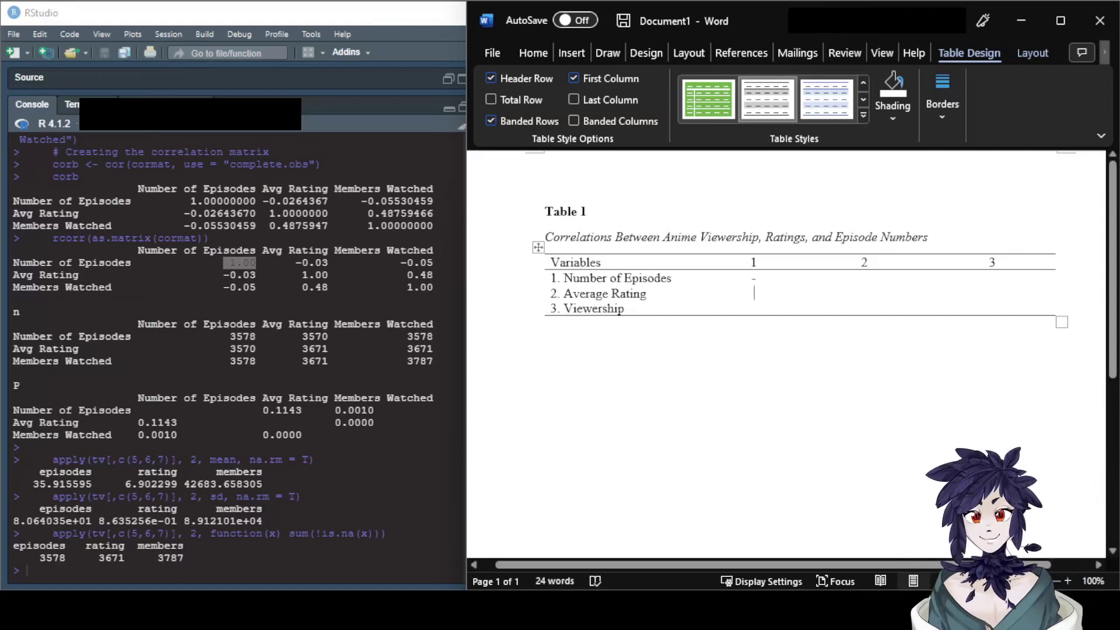
Step: Using the RStudio correlation matrix, enter -.03 for Average Rating and -.05 for Viewership in column 1 of the Word table
{"action": "left_click", "coordinate": [260, 277]}
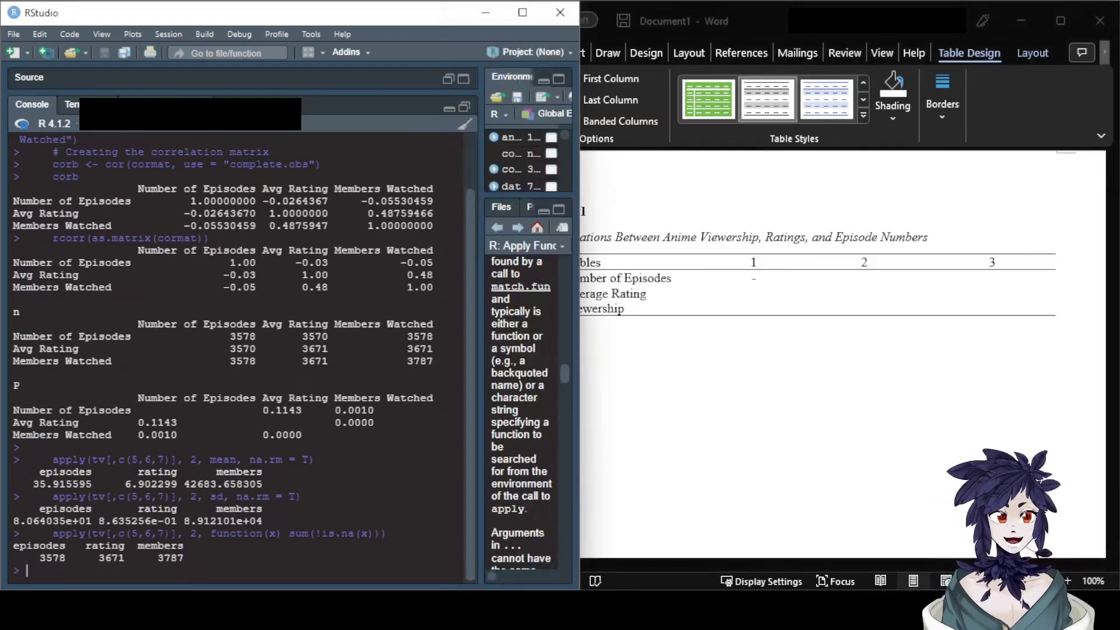
{"action": "left_click_drag", "start_coordinate": [163, 238], "coordinate": [243, 251]}
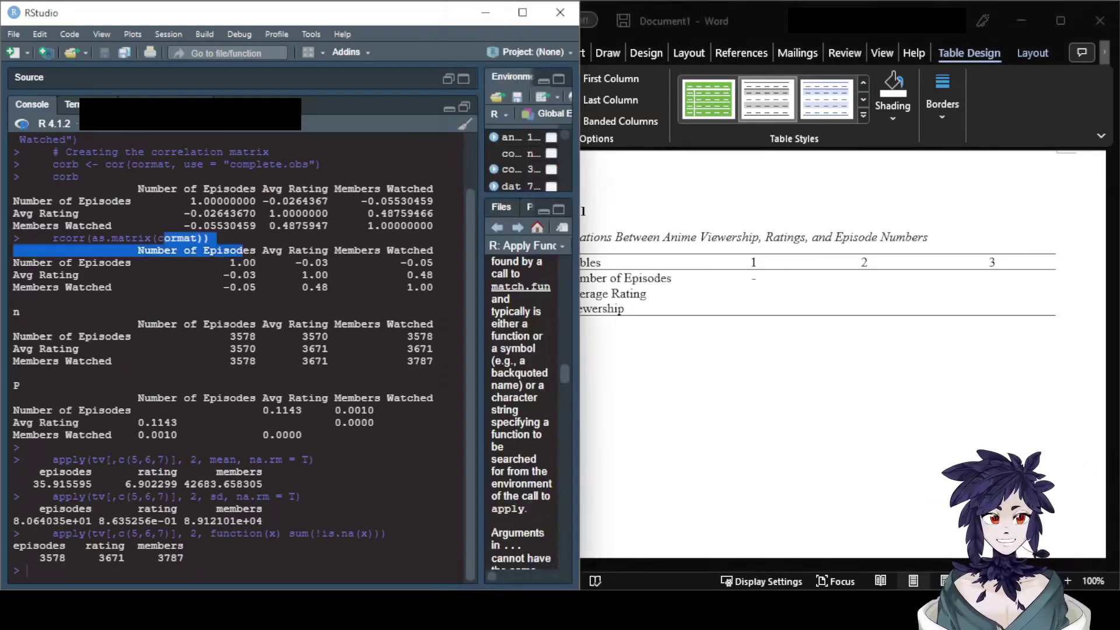
{"action": "left_click", "coordinate": [242, 252]}
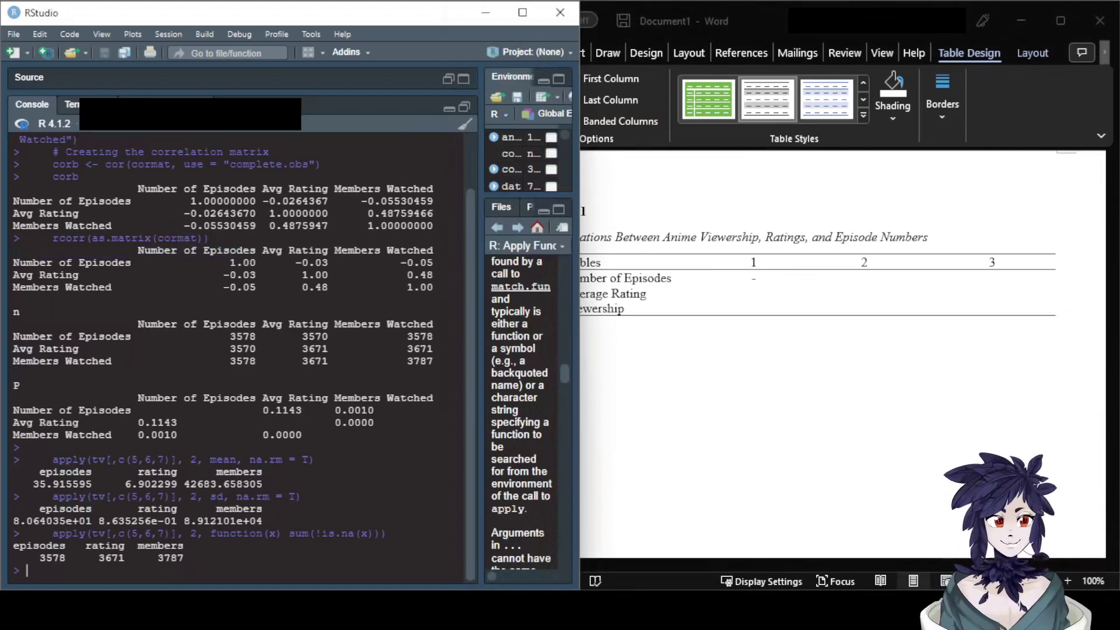
{"action": "left_click_drag", "start_coordinate": [256, 275], "coordinate": [217, 276]}
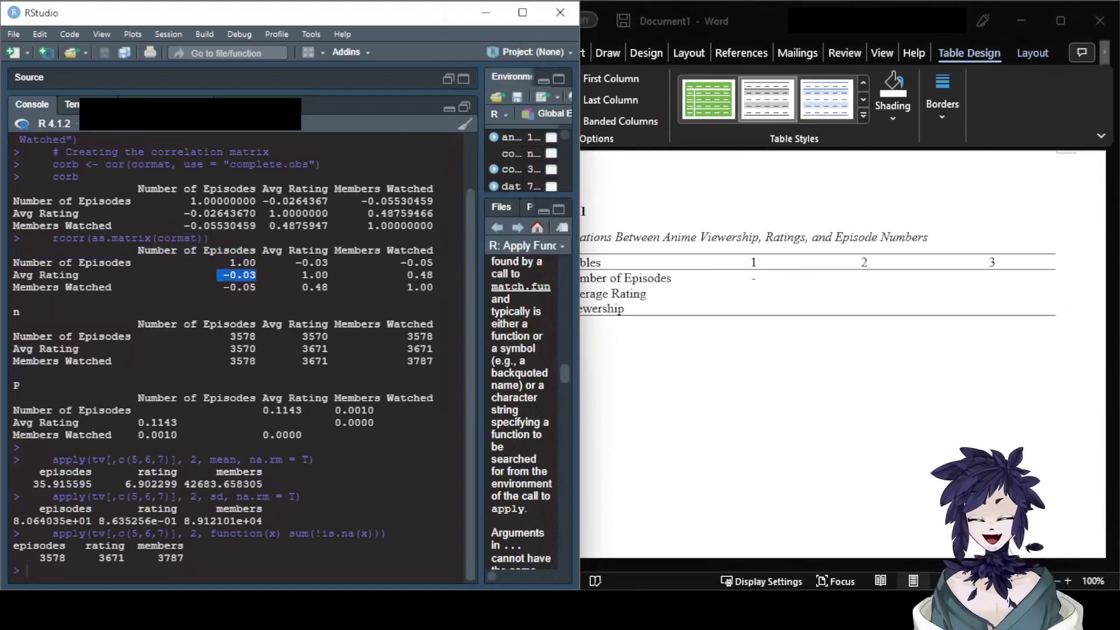
{"action": "left_click", "coordinate": [755, 294]}
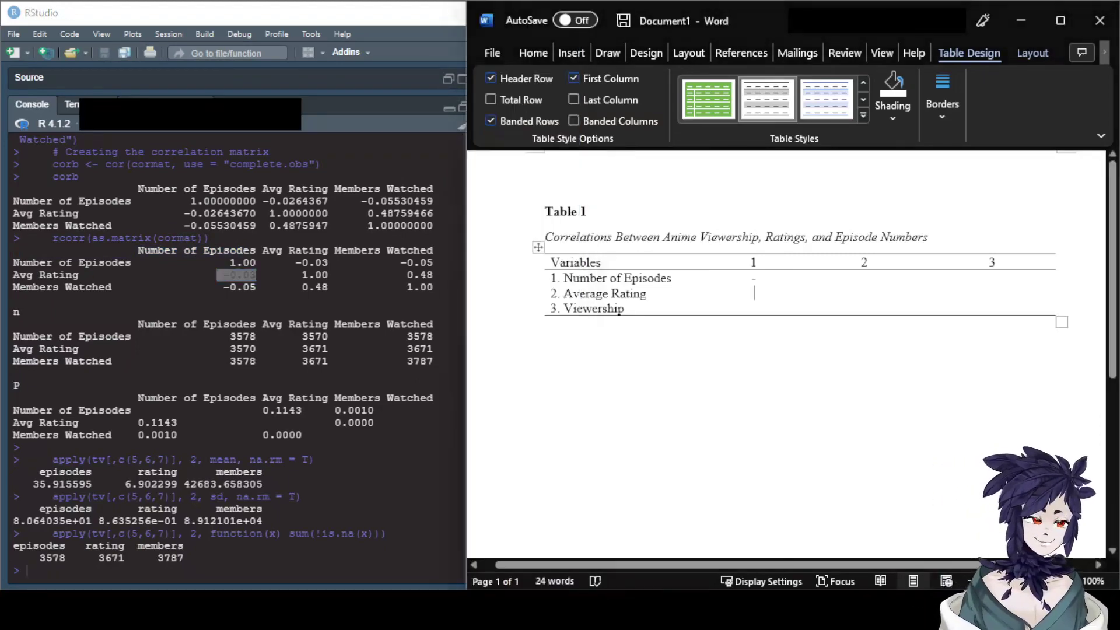
{"action": "type", "text": "-"}
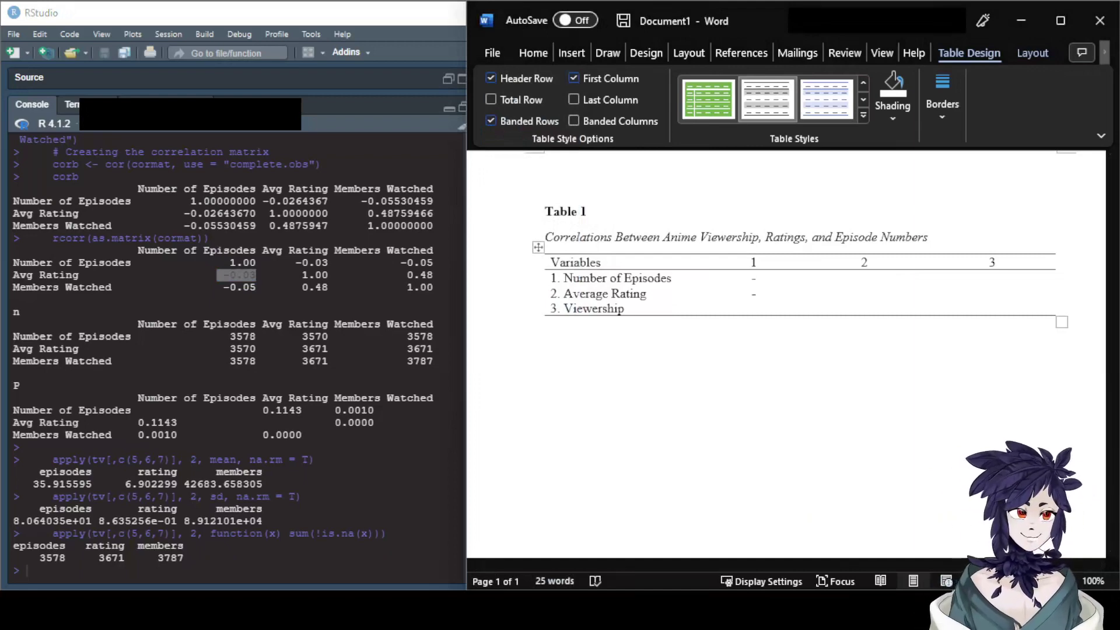
{"action": "type", "text": ".03"}
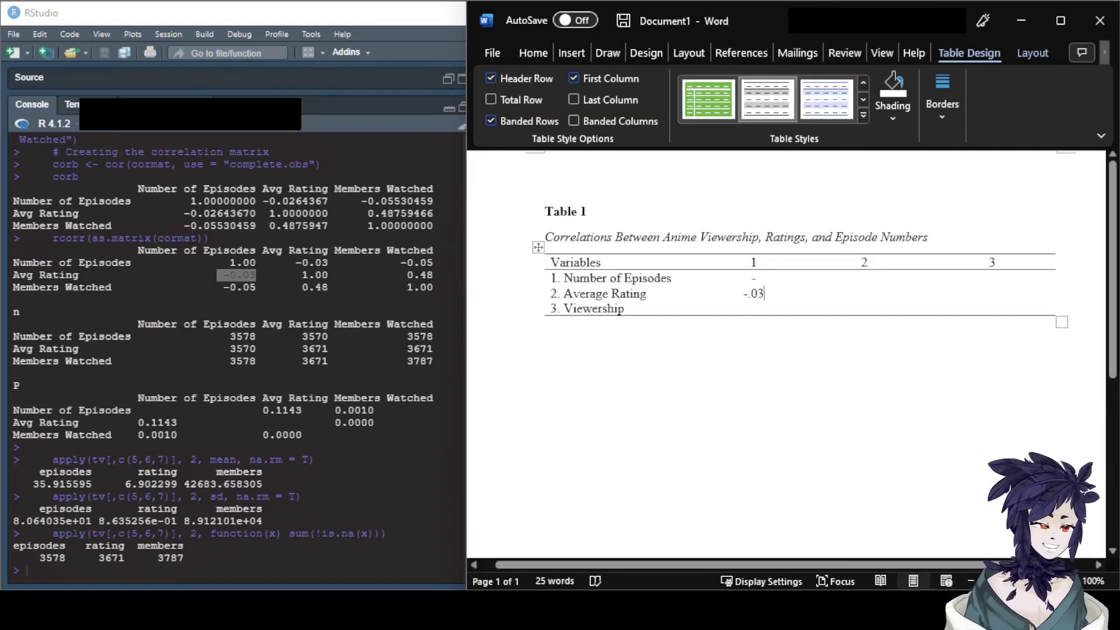
{"action": "left_click", "coordinate": [754, 308]}
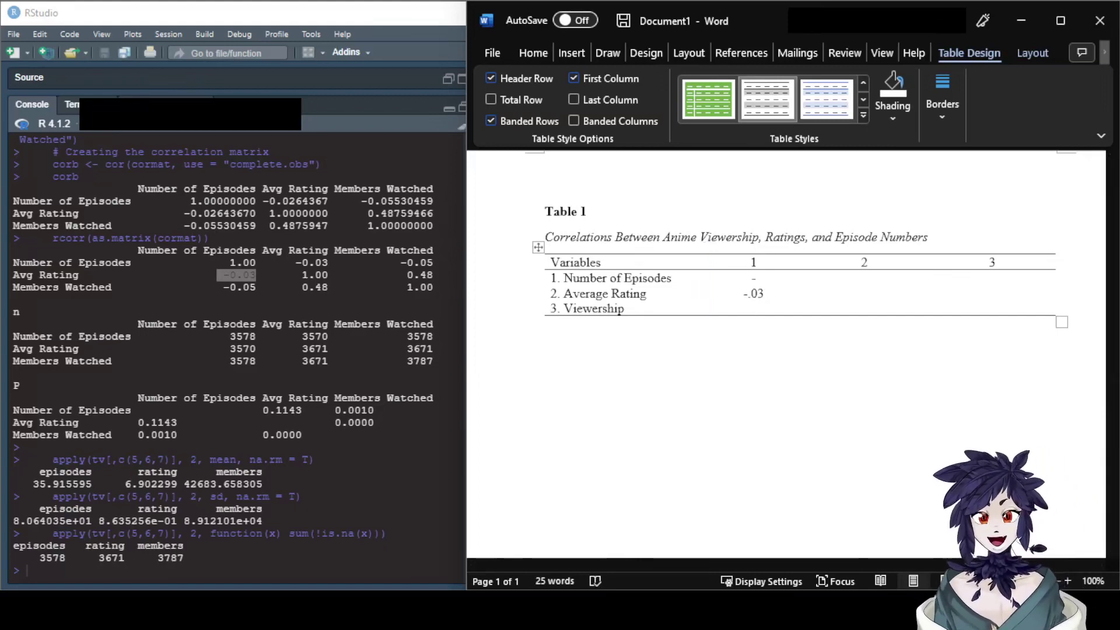
{"action": "type", "text": "-.05"}
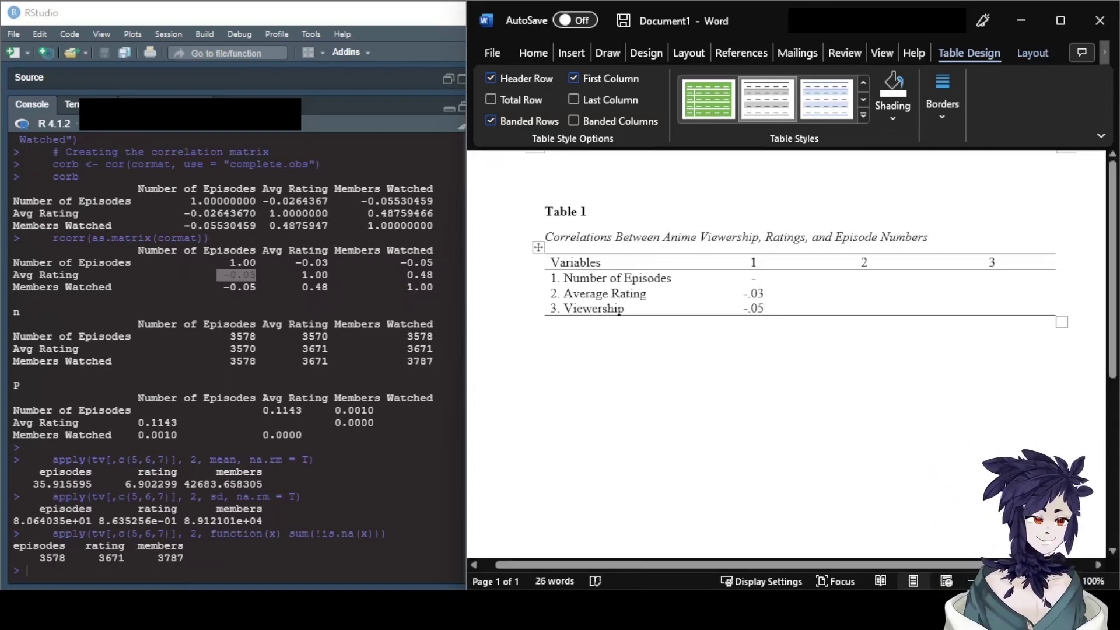
Step: Leave the Number of Episodes cell in column 2 empty and enter a dash for Average Rating in that column
{"action": "left_click", "coordinate": [865, 279]}
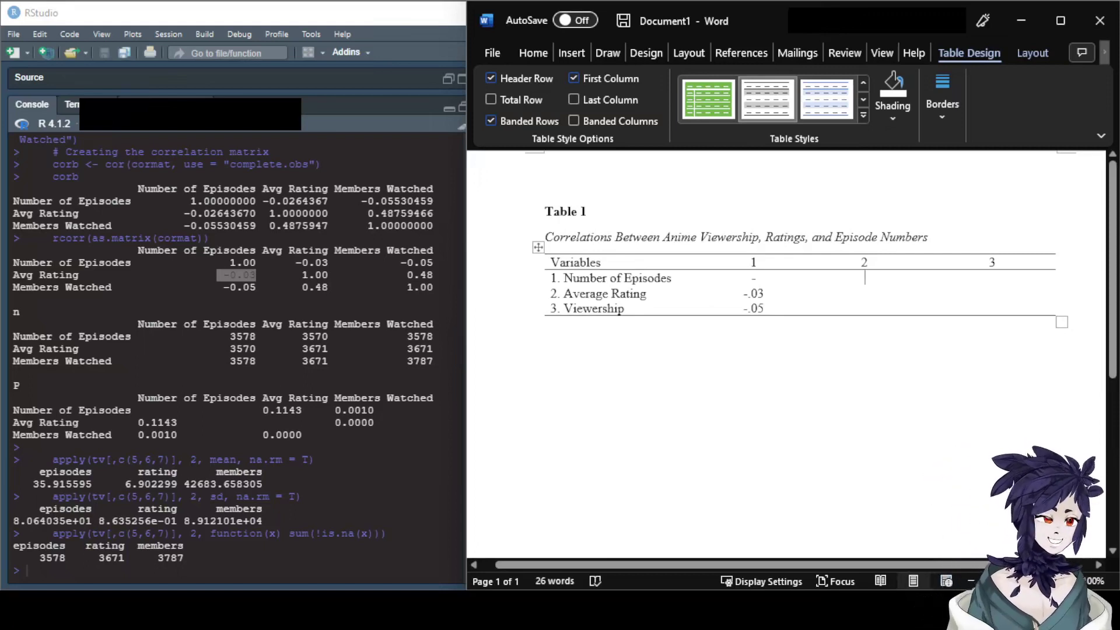
{"action": "left_click_drag", "start_coordinate": [764, 294], "coordinate": [743, 293]}
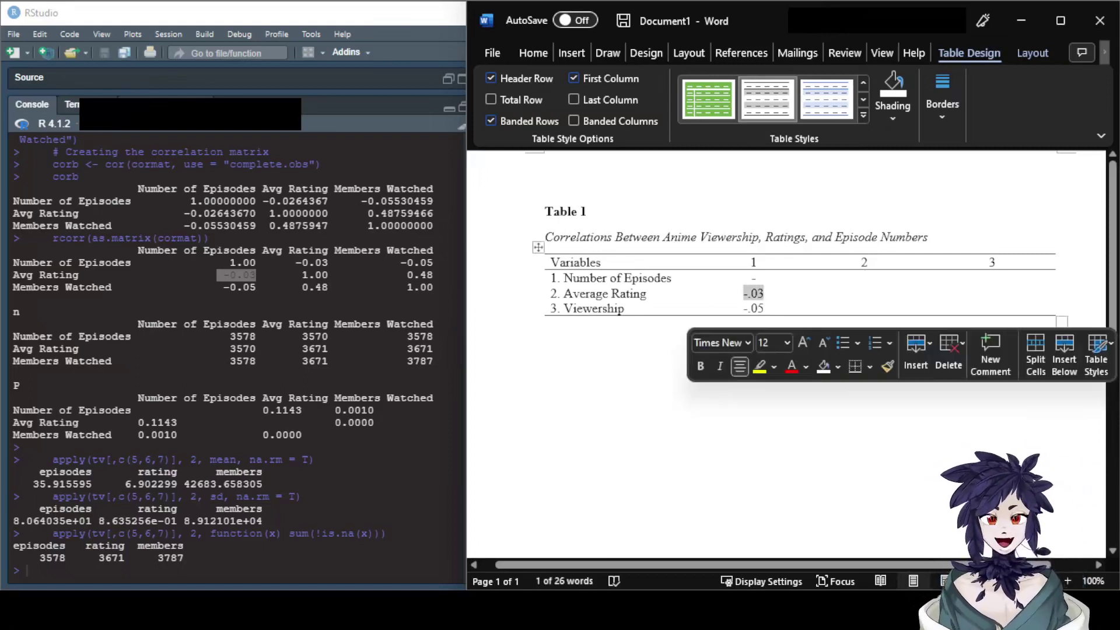
{"action": "left_click", "coordinate": [757, 278]}
{"action": "left_click", "coordinate": [865, 278]}
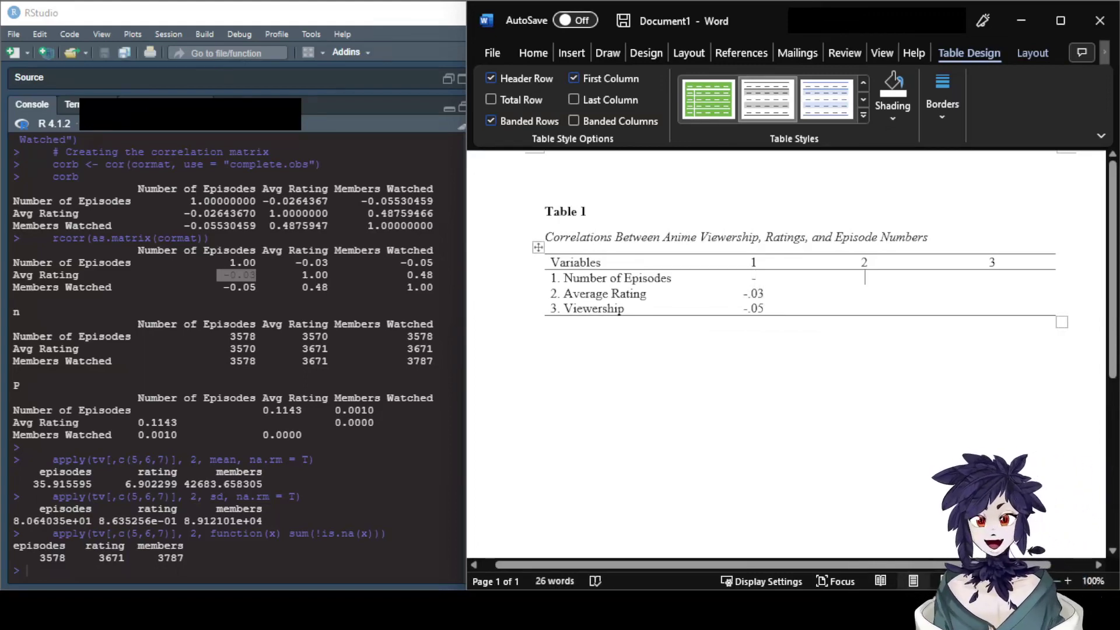
{"action": "left_click", "coordinate": [865, 278]}
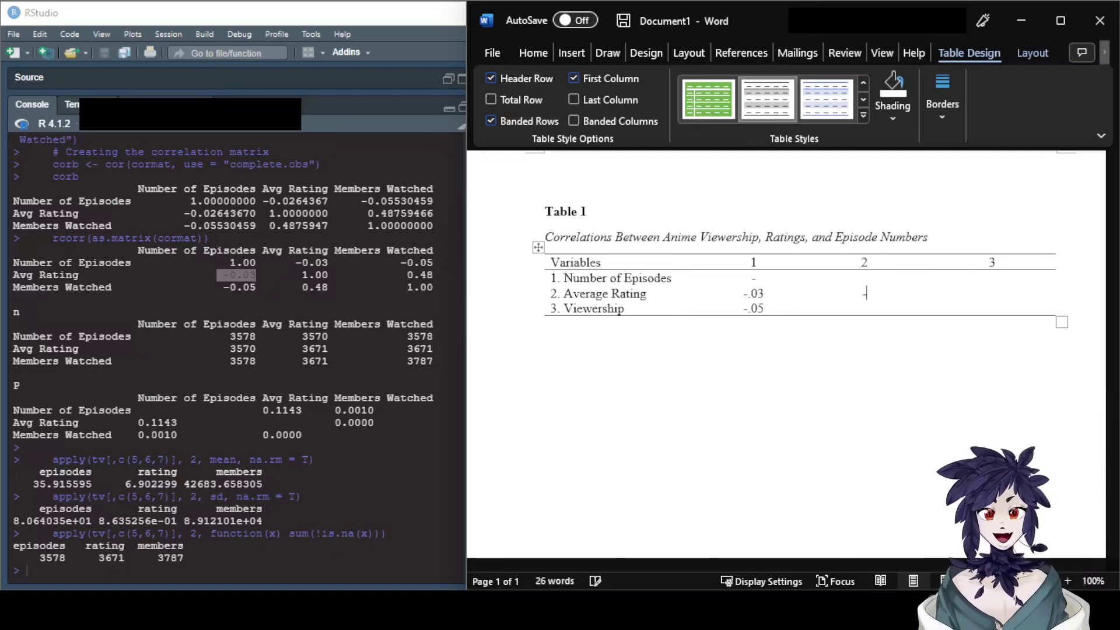
{"action": "type", "text": "-"}
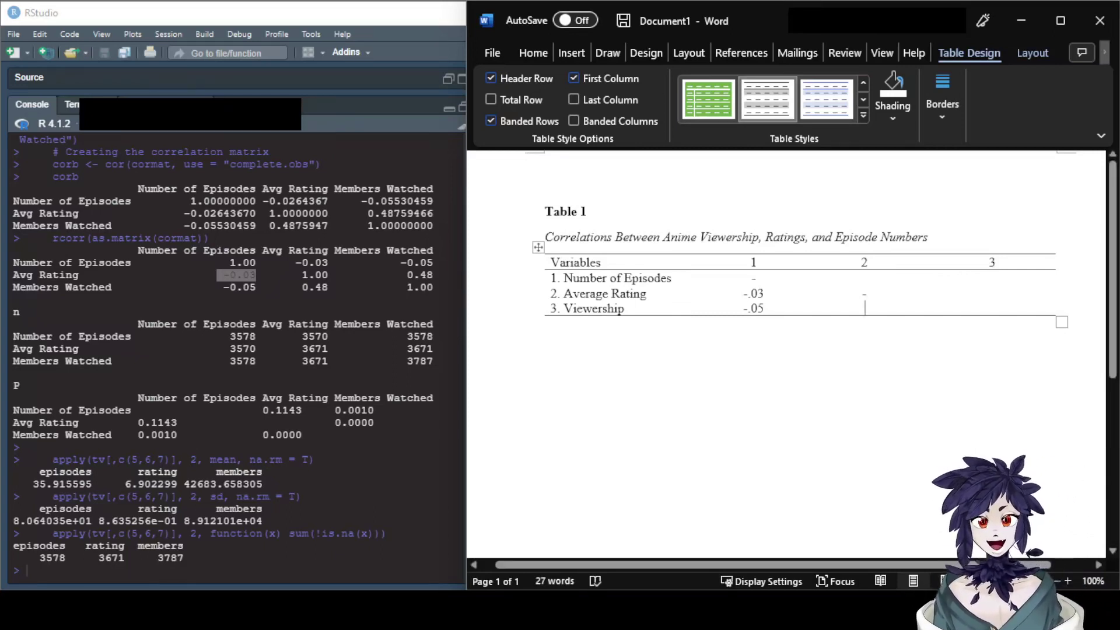
Step: Complete the Viewership row with .48 in column 2 and a dash in column 3
{"action": "left_click", "coordinate": [865, 308]}
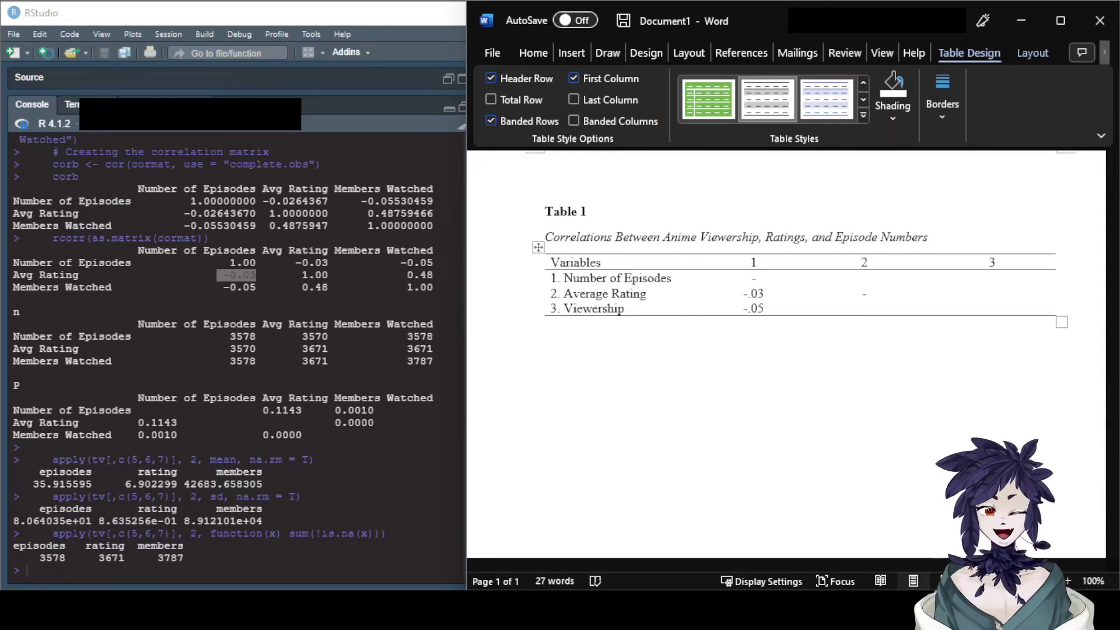
{"action": "type", "text": ".48"}
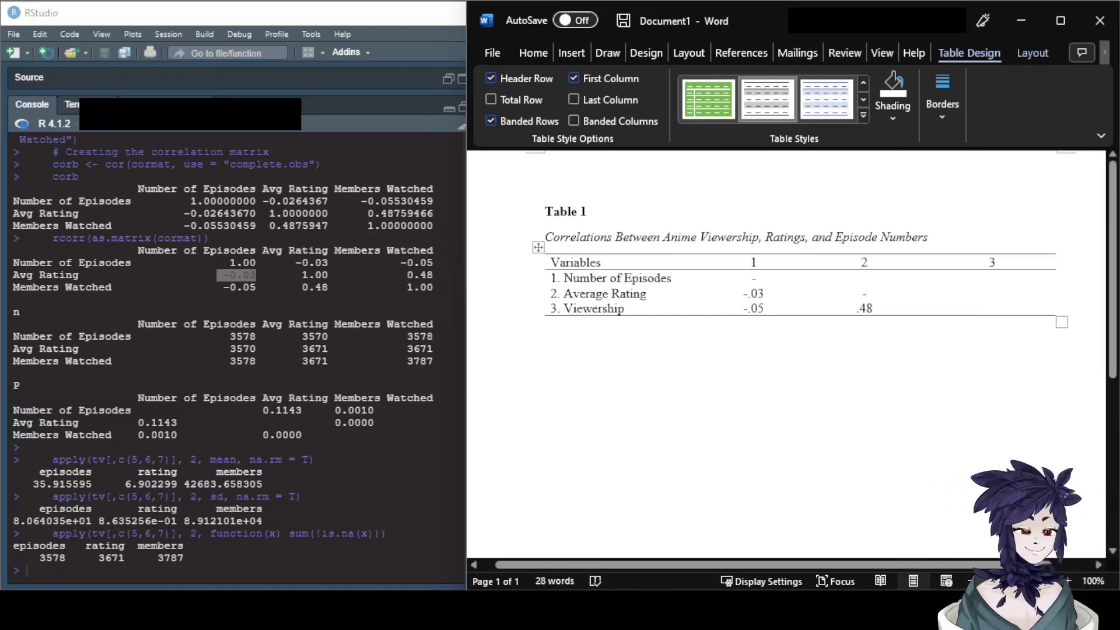
{"action": "type", "text": "-"}
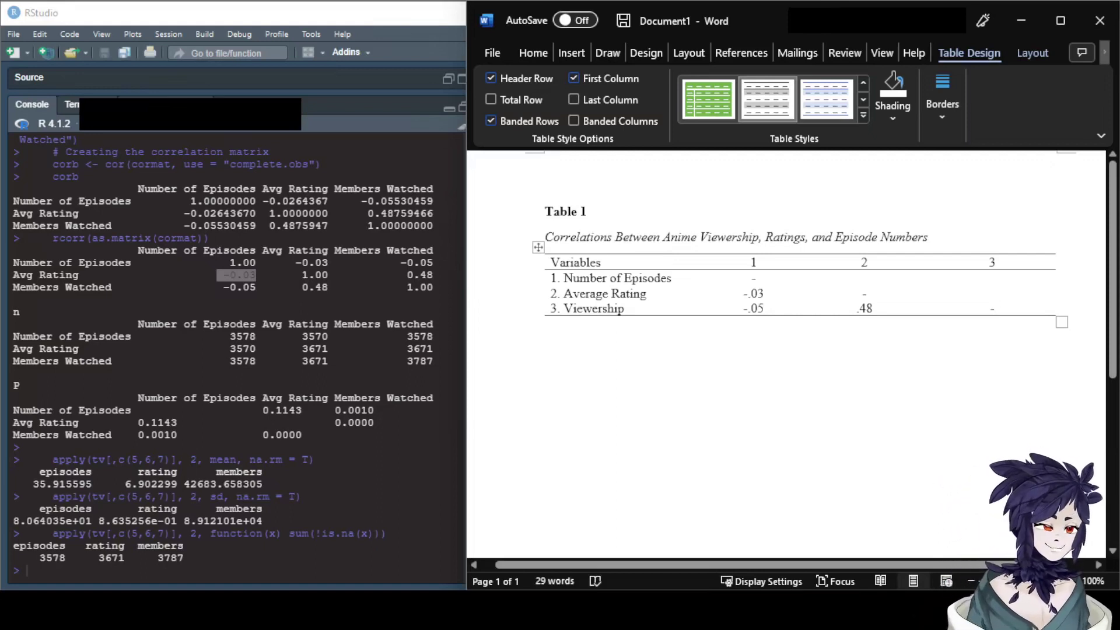
Step: Delete column 3 from the correlation table
{"action": "left_click_drag", "start_coordinate": [993, 309], "coordinate": [992, 263]}
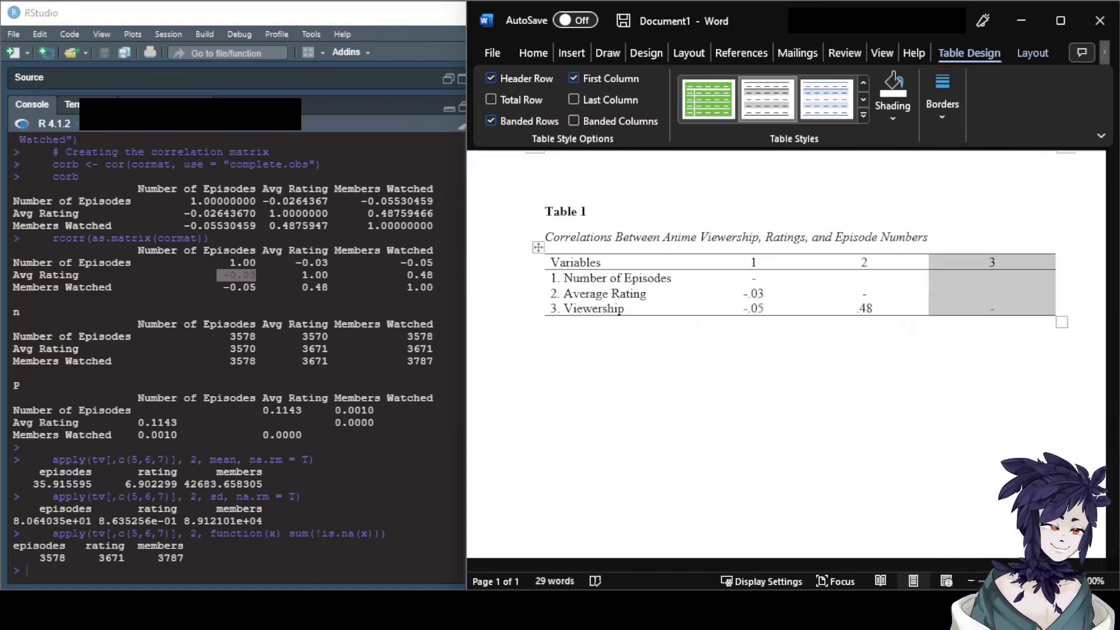
{"action": "left_click", "coordinate": [1033, 52]}
{"action": "left_click", "coordinate": [646, 105]}
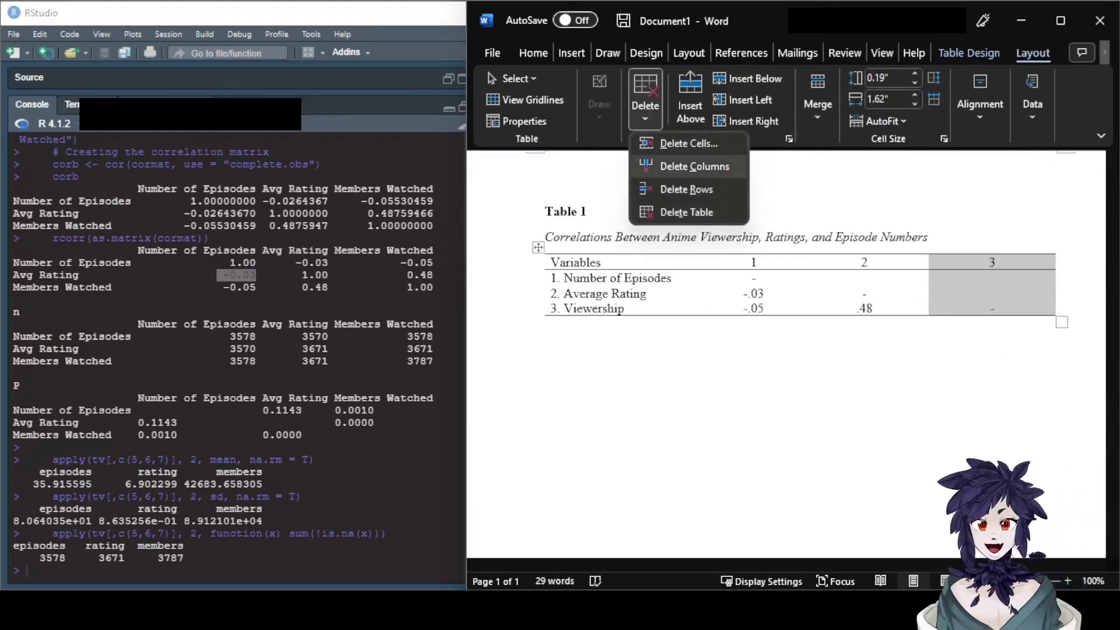
{"action": "left_click", "coordinate": [694, 167]}
{"action": "left_click", "coordinate": [624, 323]}
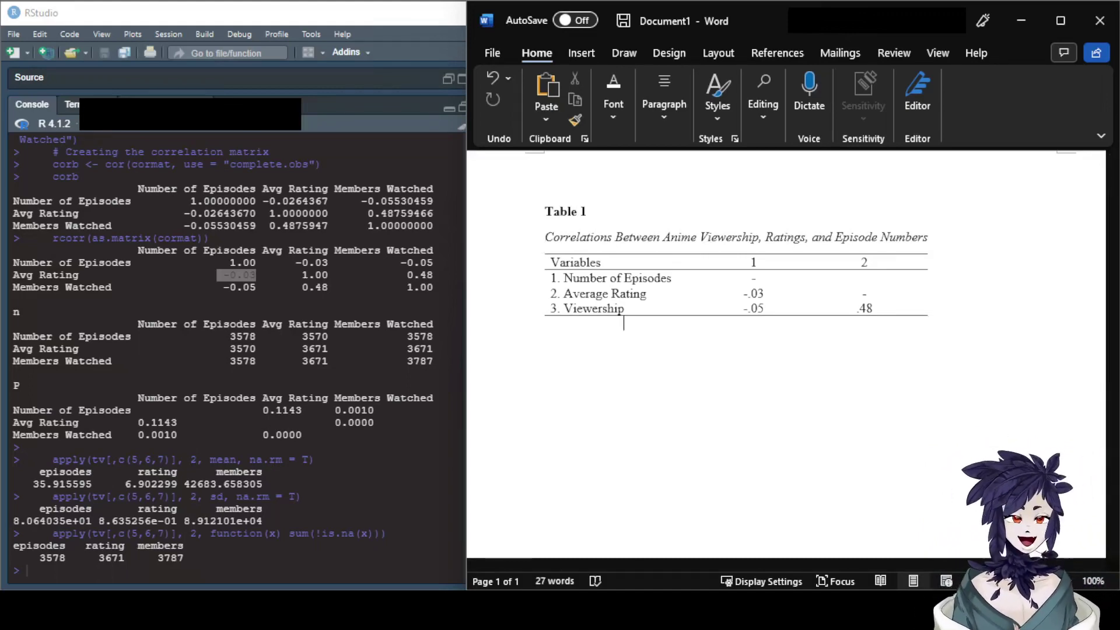
Step: Compare the RStudio p-value for average rating and number of episodes with the Average Rating correlation in column 1 of the Word table
{"action": "left_click_drag", "start_coordinate": [73, 398], "coordinate": [144, 423]}
{"action": "left_click", "coordinate": [143, 422]}
{"action": "left_click", "coordinate": [622, 373]}
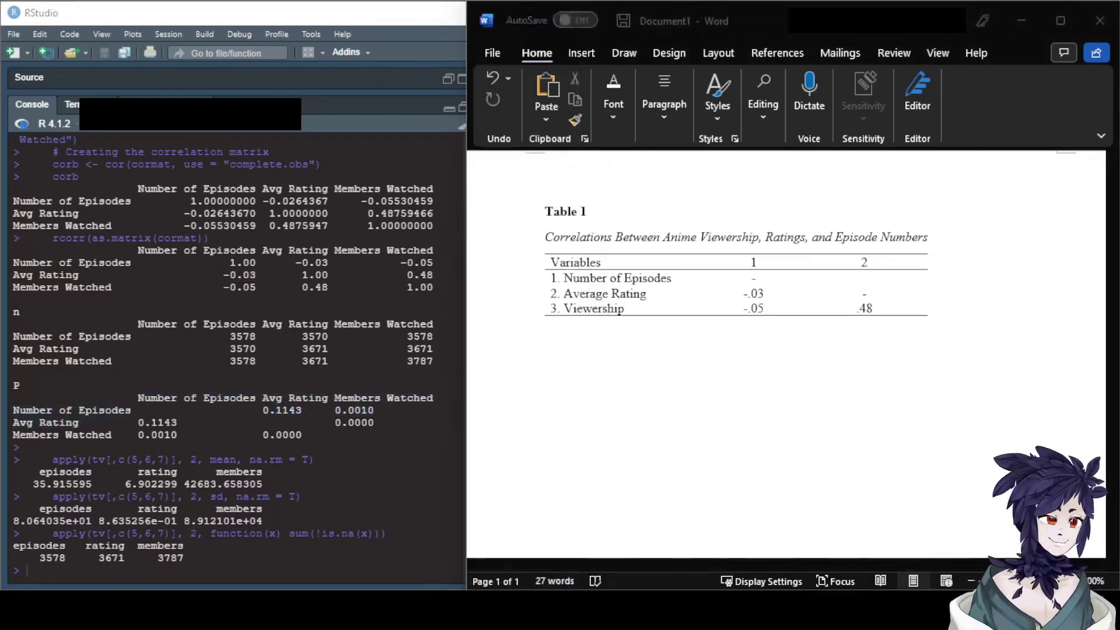
{"action": "left_click", "coordinate": [764, 294]}
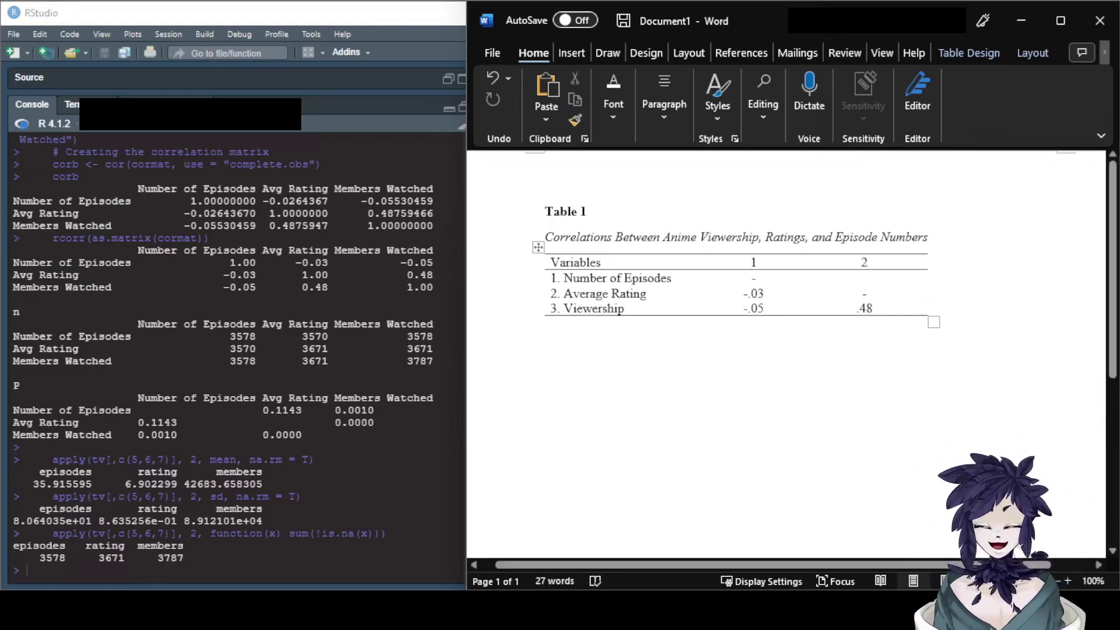
{"action": "key", "text": "shift+Left"}
{"action": "key", "text": "shift+Left"}
{"action": "key", "text": "shift+Left"}
{"action": "key", "text": "shift+Left"}
{"action": "key", "text": "Left"}
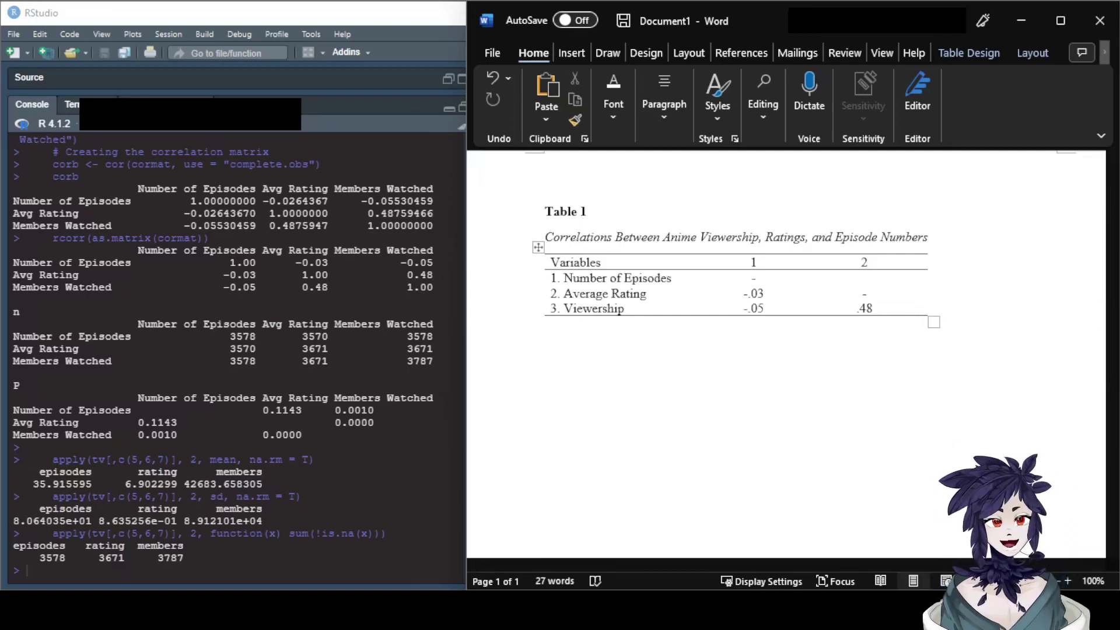
Step: Check the RStudio p-value for members watched and number of episodes, and append ** to the Viewership correlation in column 1 in Word
{"action": "key", "text": "alt+Tab"}
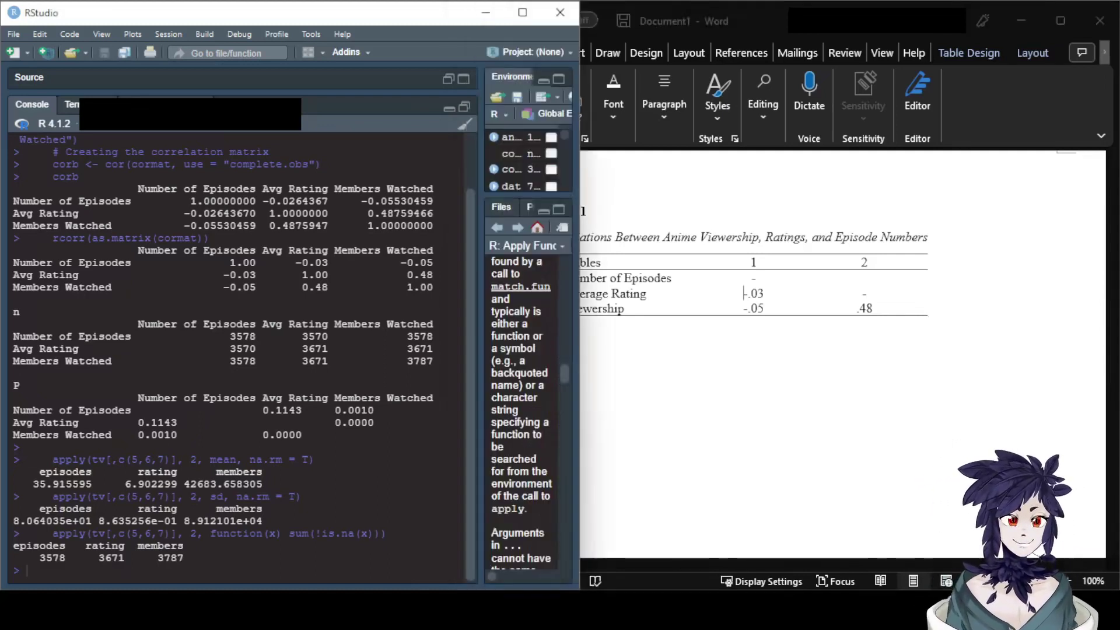
{"action": "left_click_drag", "start_coordinate": [304, 446], "coordinate": [12, 434]}
{"action": "double_click", "coordinate": [157, 436]}
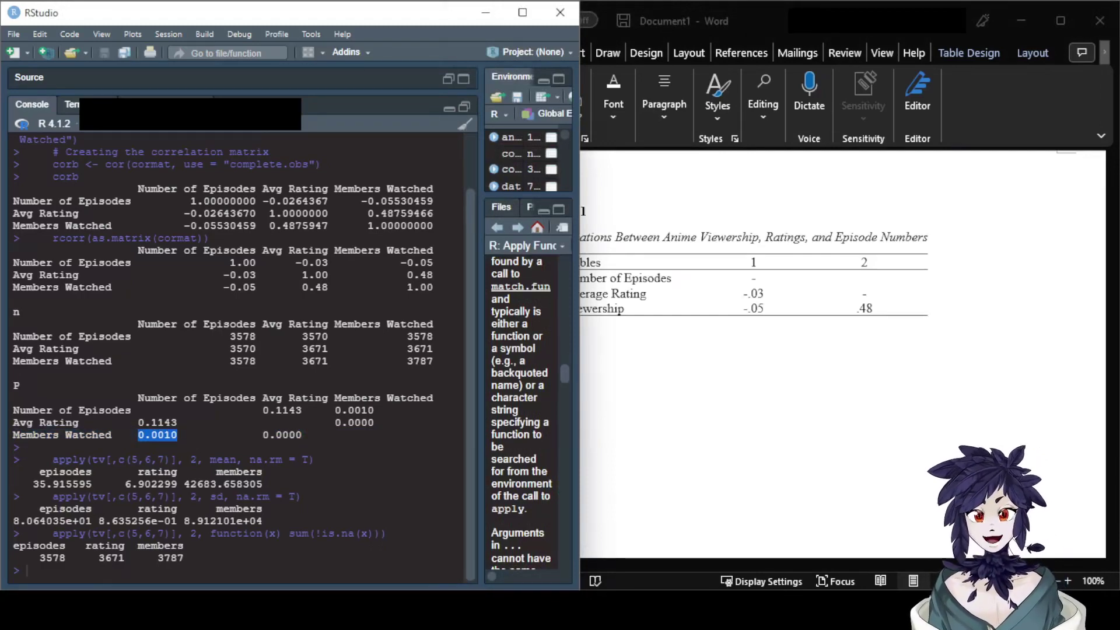
{"action": "left_click", "coordinate": [765, 309]}
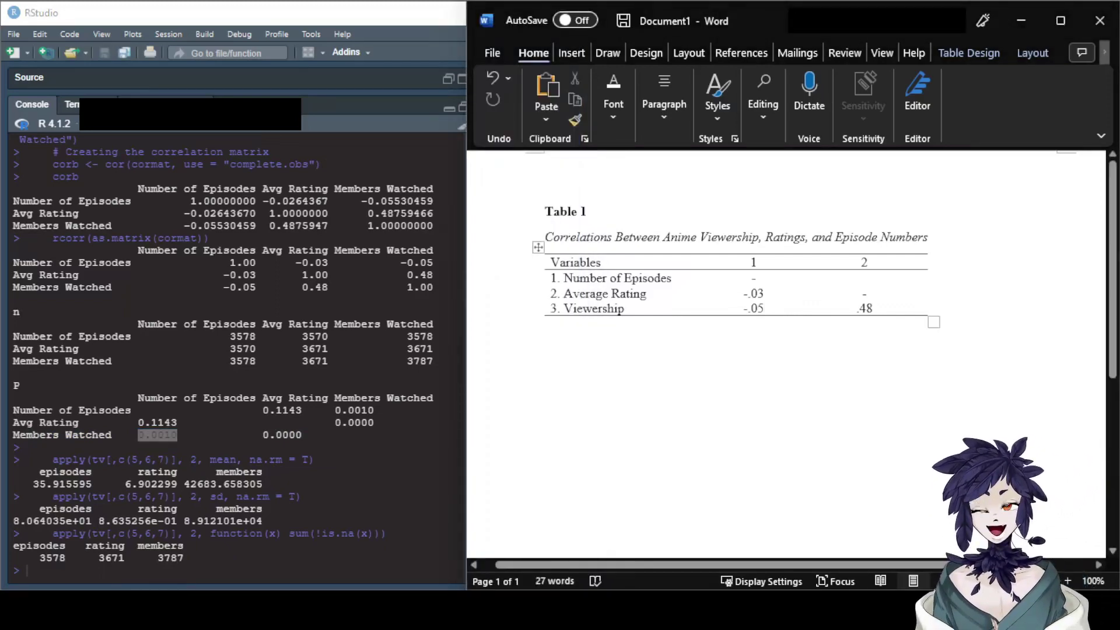
{"action": "type", "text": "**"}
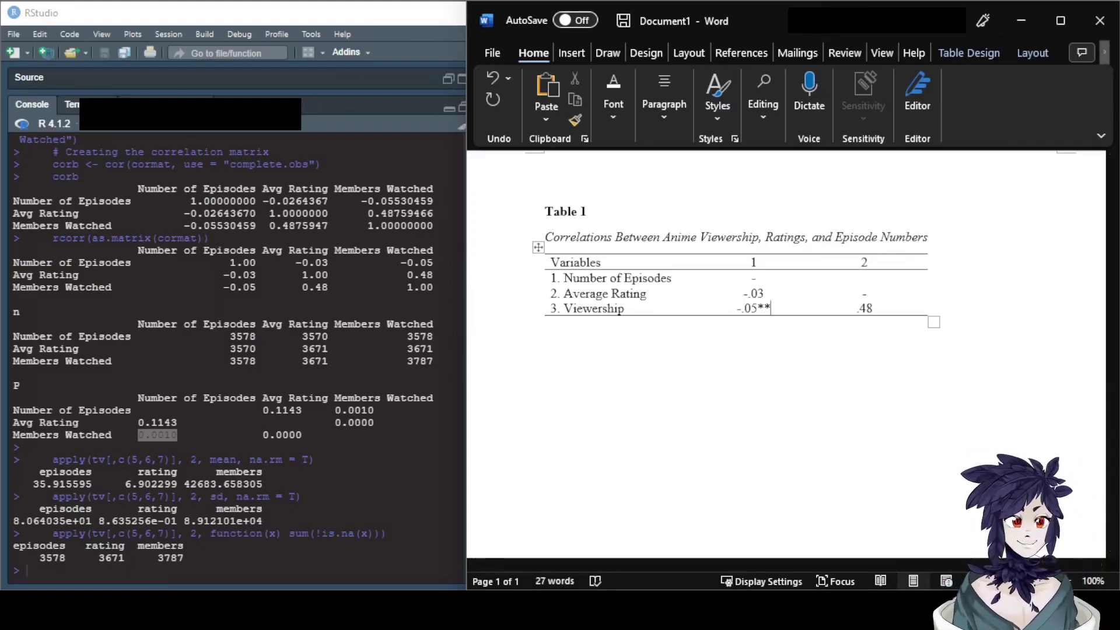
Step: Check the RStudio p-value for members watched and average rating, and append *** to the Viewership correlation in column 2 in Word
{"action": "left_click", "coordinate": [283, 435]}
{"action": "left_click_drag", "start_coordinate": [308, 436], "coordinate": [262, 435]}
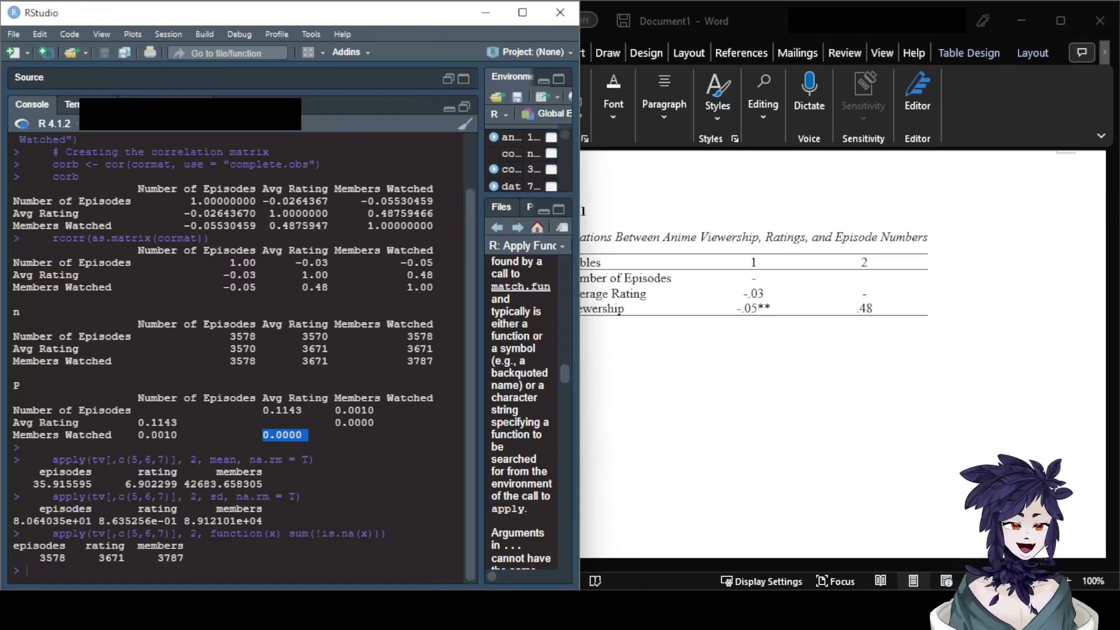
{"action": "left_click", "coordinate": [282, 435]}
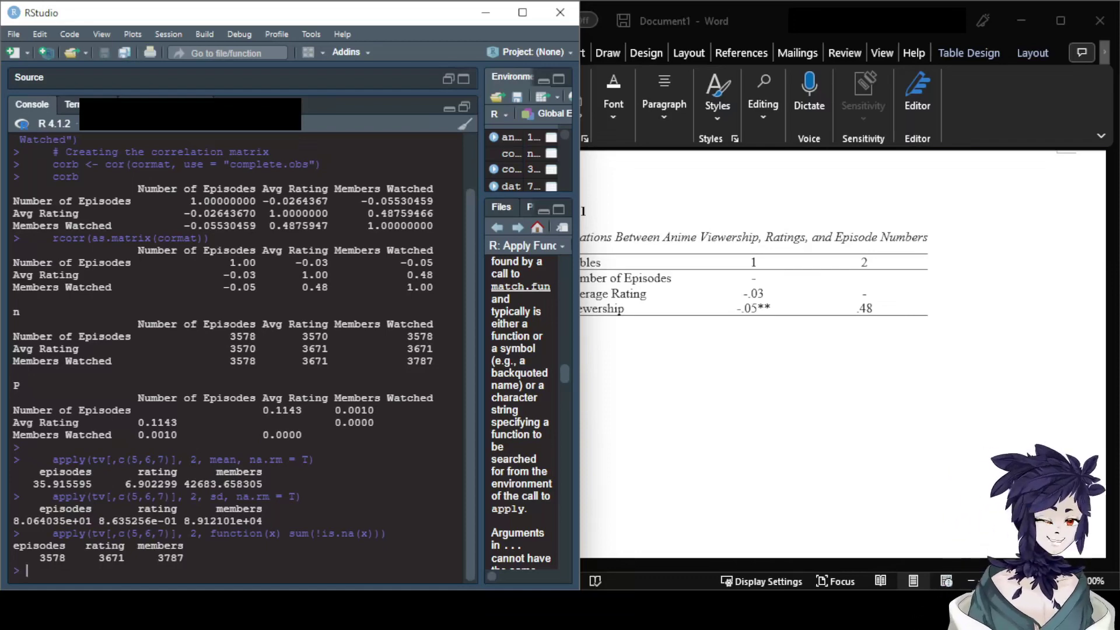
{"action": "left_click", "coordinate": [771, 309]}
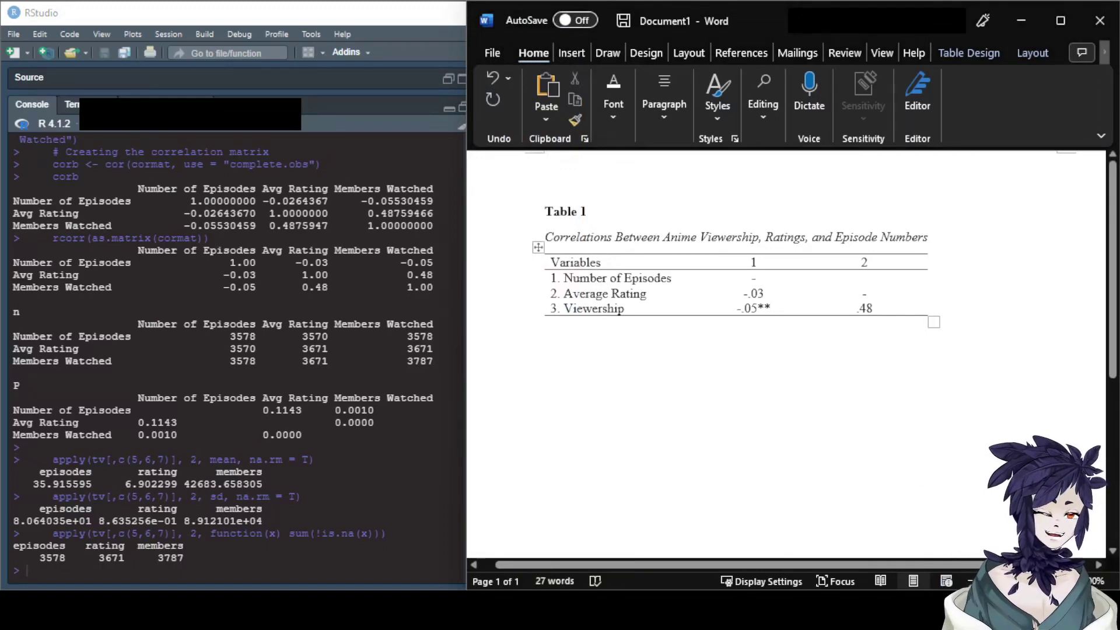
{"action": "type", "text": "***"}
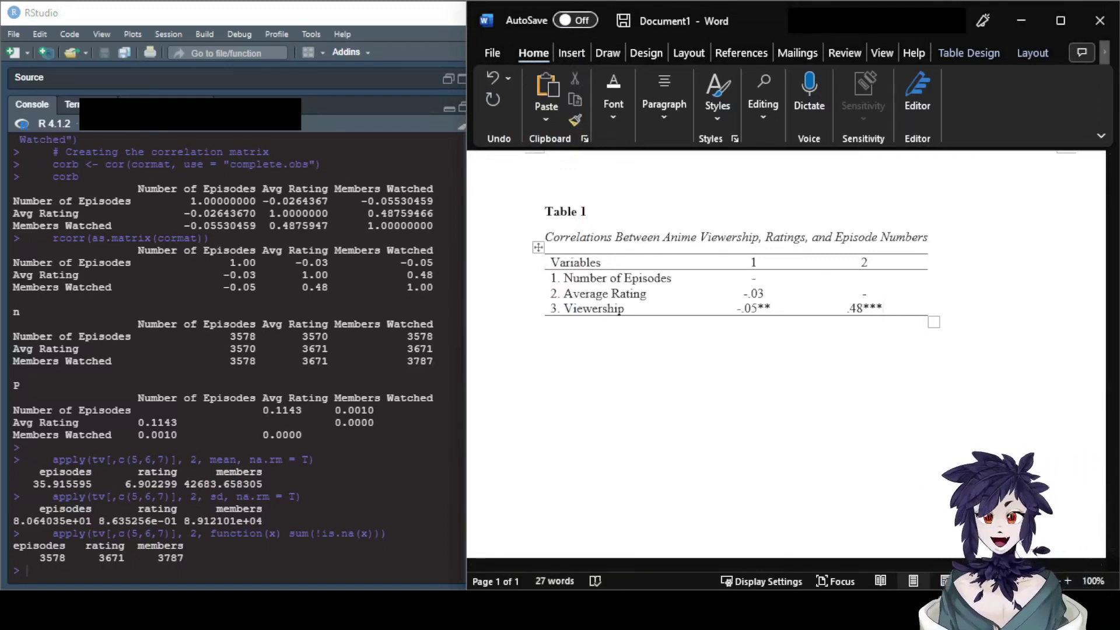
Step: Start a table note directly below the correlation table with "Note." in italics and without bold
{"action": "left_click", "coordinate": [585, 324]}
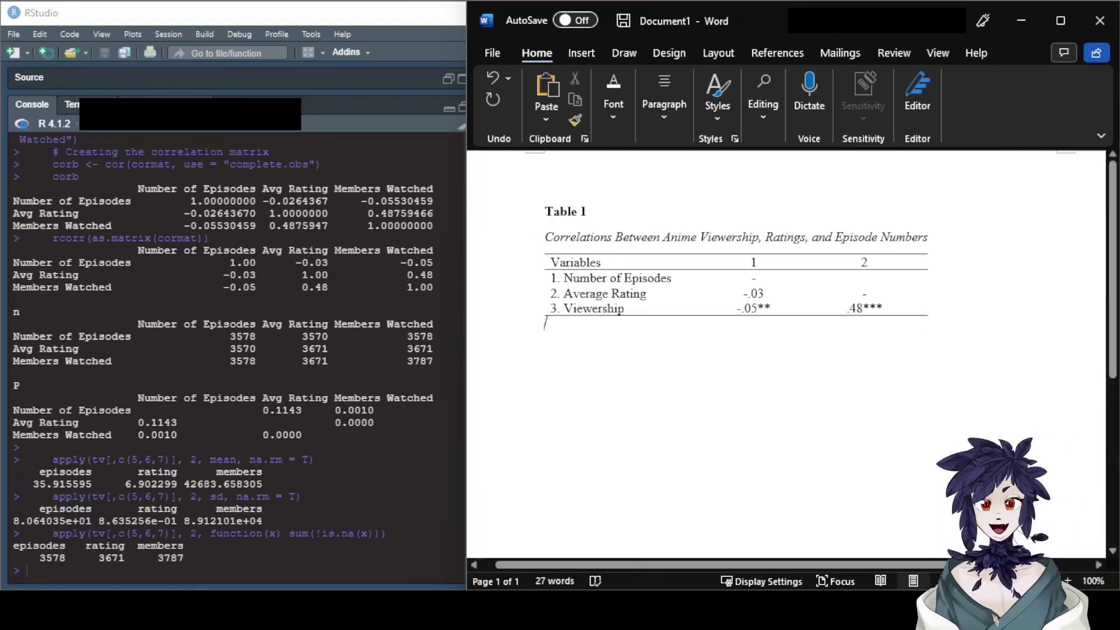
{"action": "type", "text": "Note."}
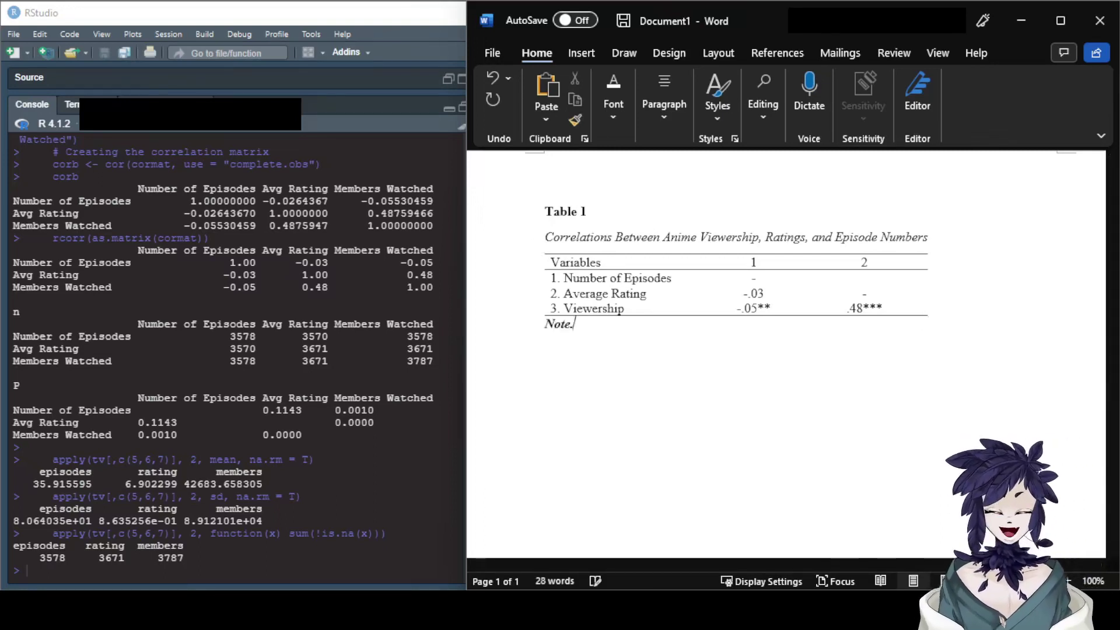
{"action": "key", "text": "shift+Left"}
{"action": "key", "text": "shift+Left"}
{"action": "key", "text": "shift+Left"}
{"action": "key", "text": "shift+Left"}
{"action": "key", "text": "shift+Left"}
{"action": "key", "text": "Right"}
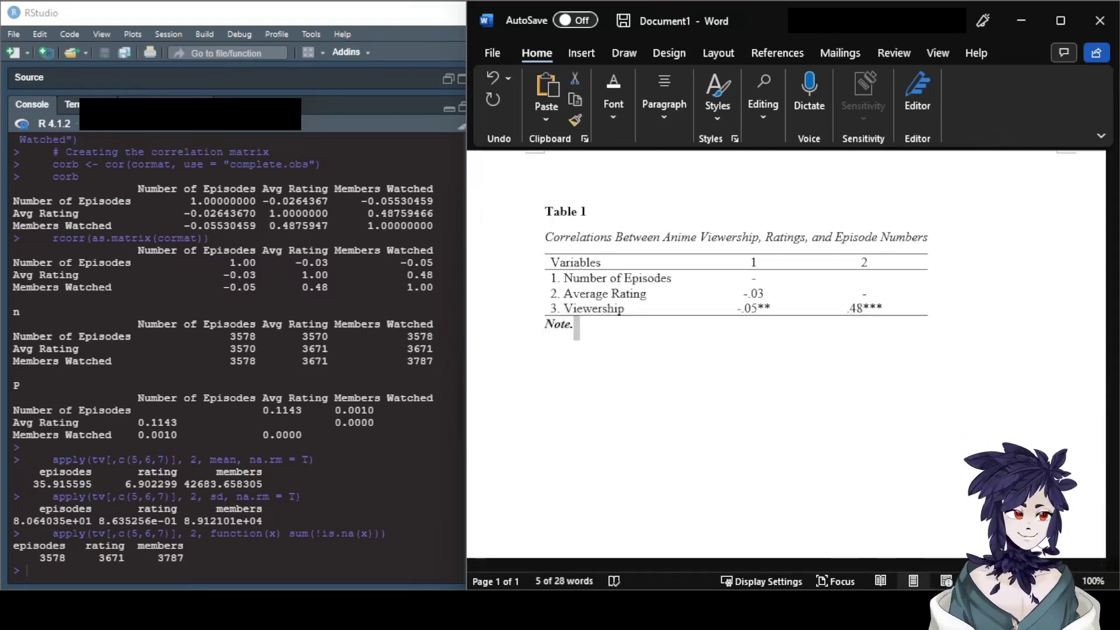
{"action": "key", "text": "shift+Left"}
{"action": "key", "text": "shift+Left"}
{"action": "key", "text": "shift+Left"}
{"action": "key", "text": "shift+Left"}
{"action": "key", "text": "shift+Left"}
{"action": "key", "text": "shift+Left"}
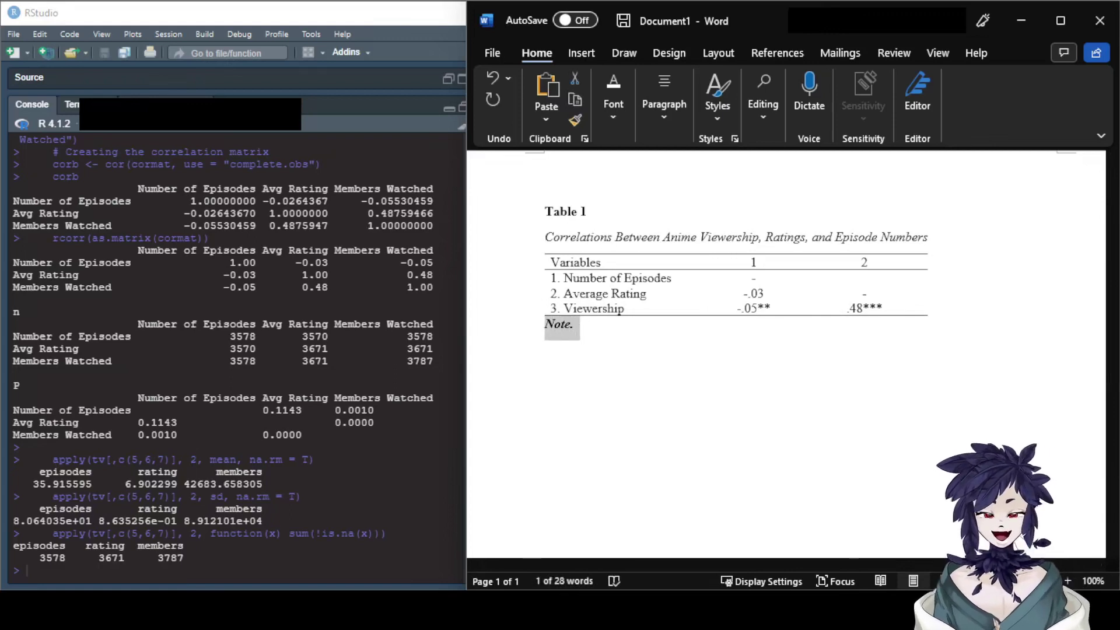
{"action": "key", "text": "Right"}
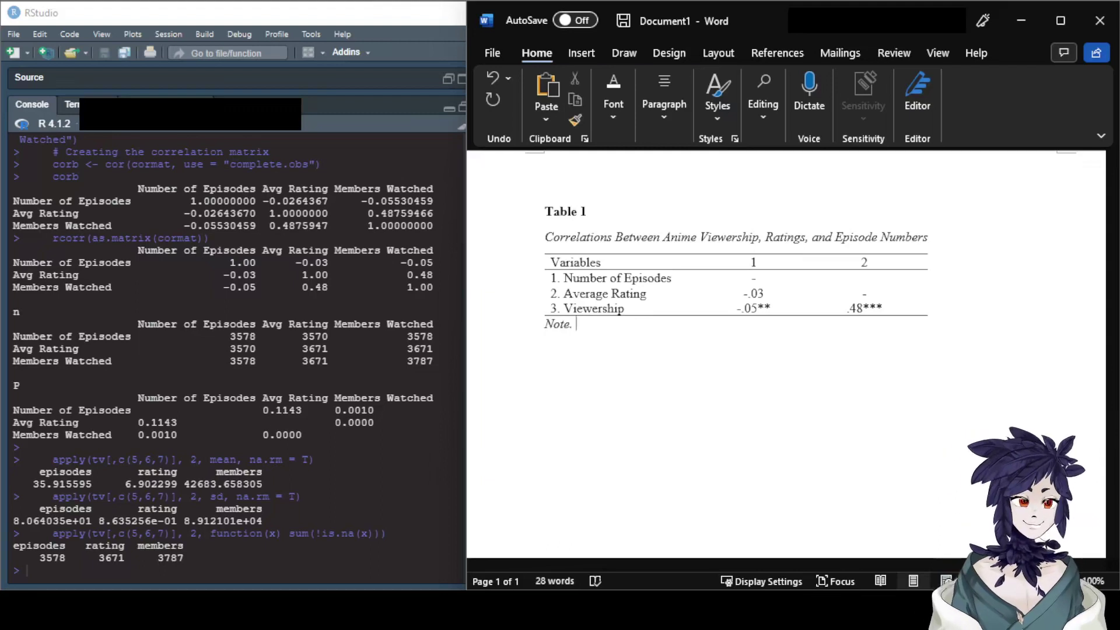
Step: Continue the note in regular text with "* indicates significance at p < .05," setting only the p in italics
{"action": "type", "text": "* "}
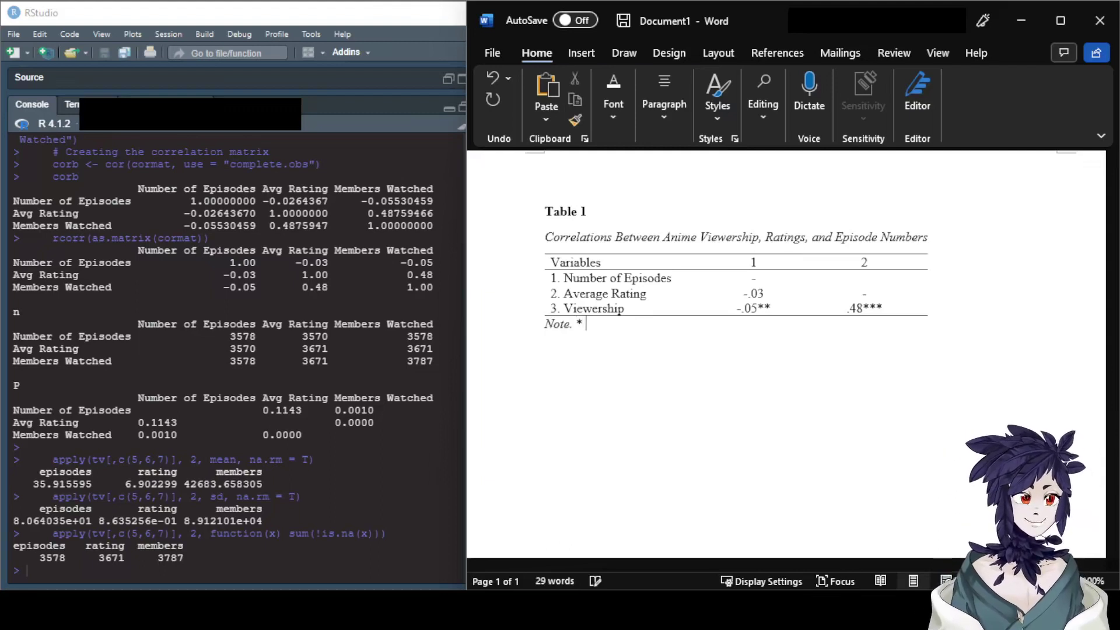
{"action": "type", "text": "indicates sig"}
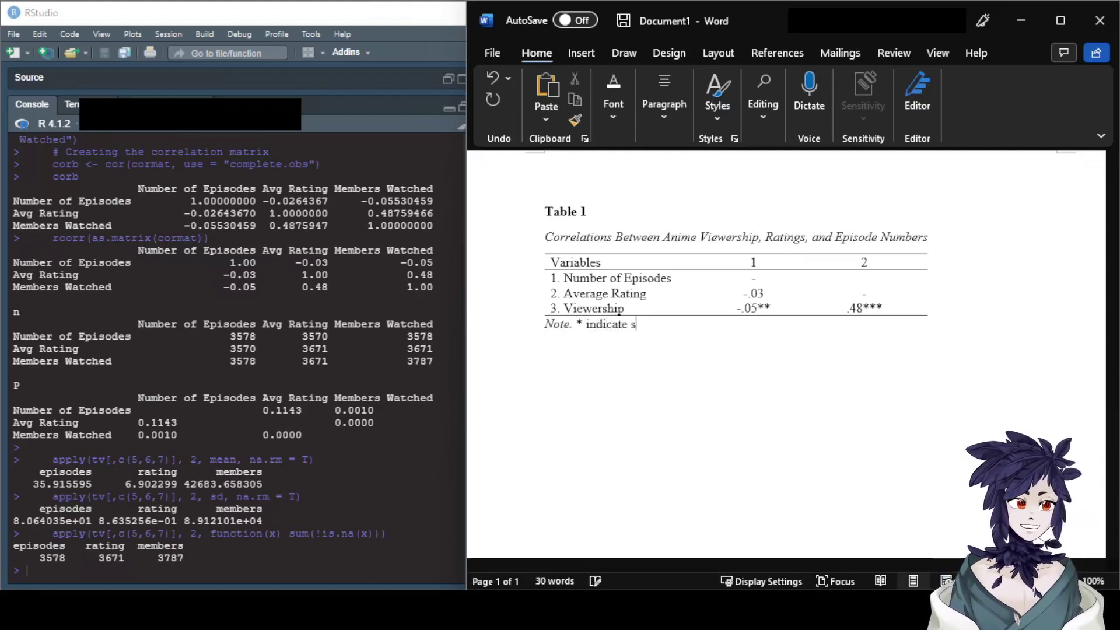
{"action": "type", "text": "nificanc"}
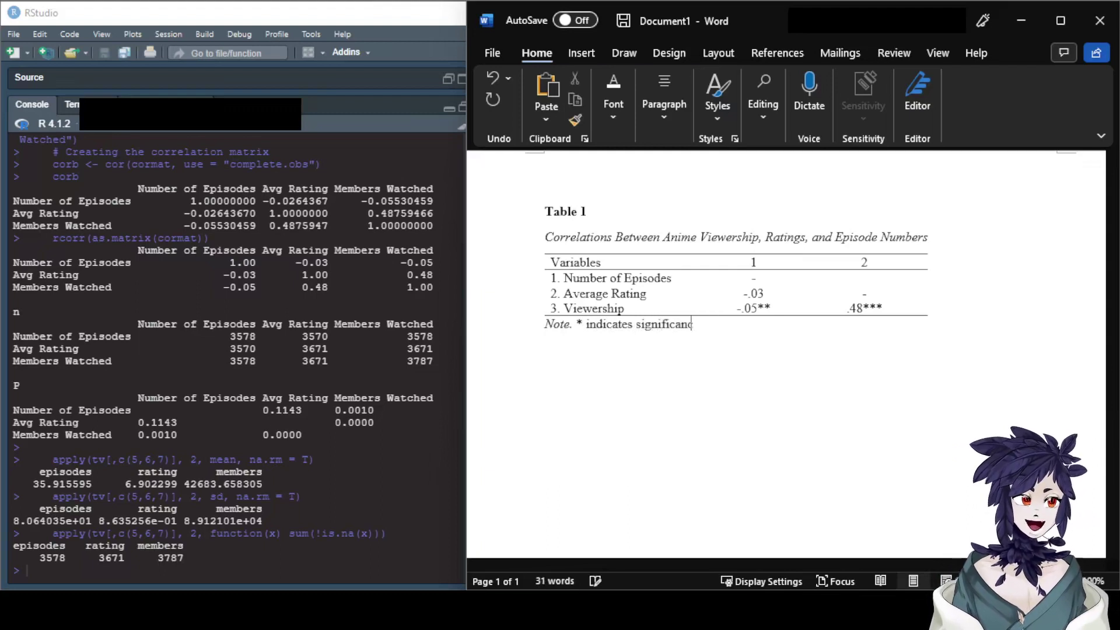
{"action": "type", "text": "e at < .05,"}
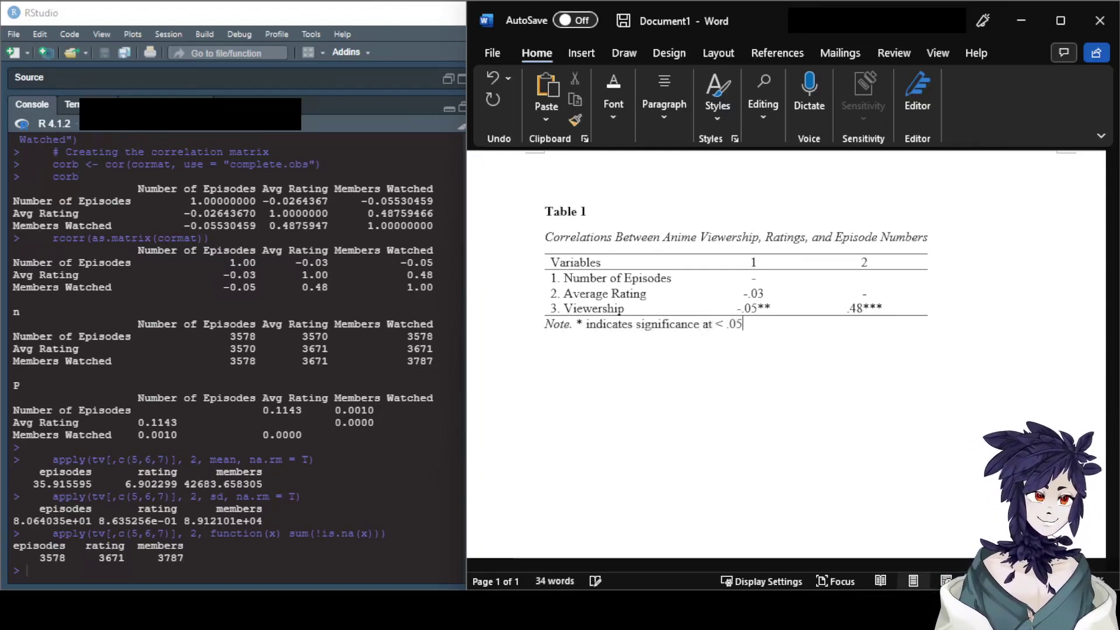
{"action": "key", "text": "Left"}
{"action": "key", "text": "Left"}
{"action": "key", "text": "Left"}
{"action": "key", "text": "Left"}
{"action": "key", "text": "Left"}
{"action": "key", "text": "Left"}
{"action": "key", "text": "Left"}
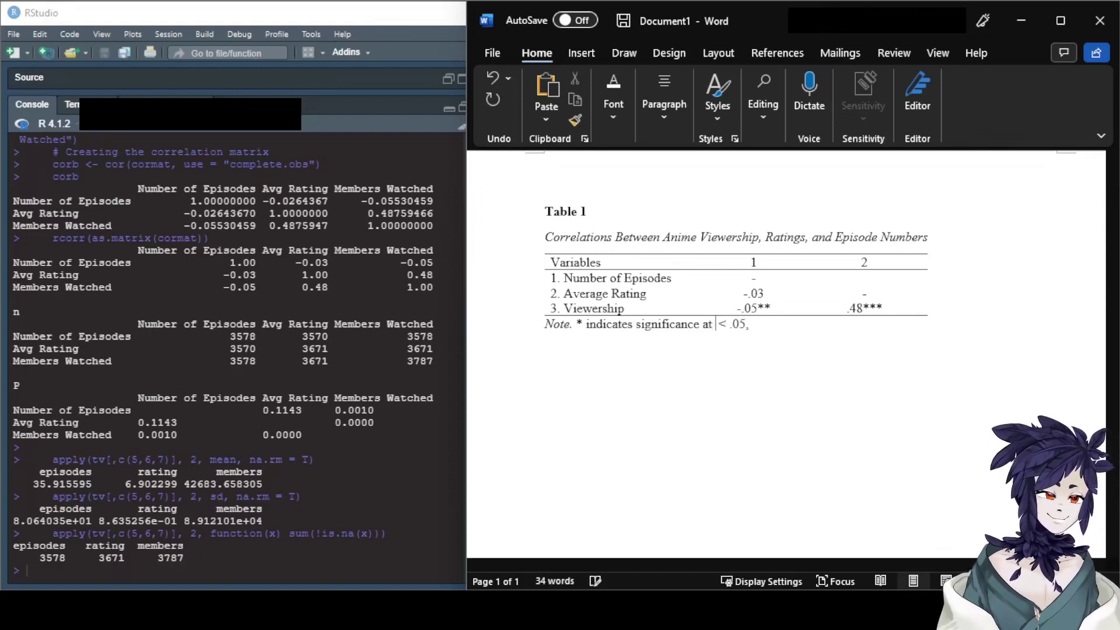
{"action": "key", "text": "ctrl+i"}
{"action": "type", "text": "p"}
{"action": "key", "text": "End"}
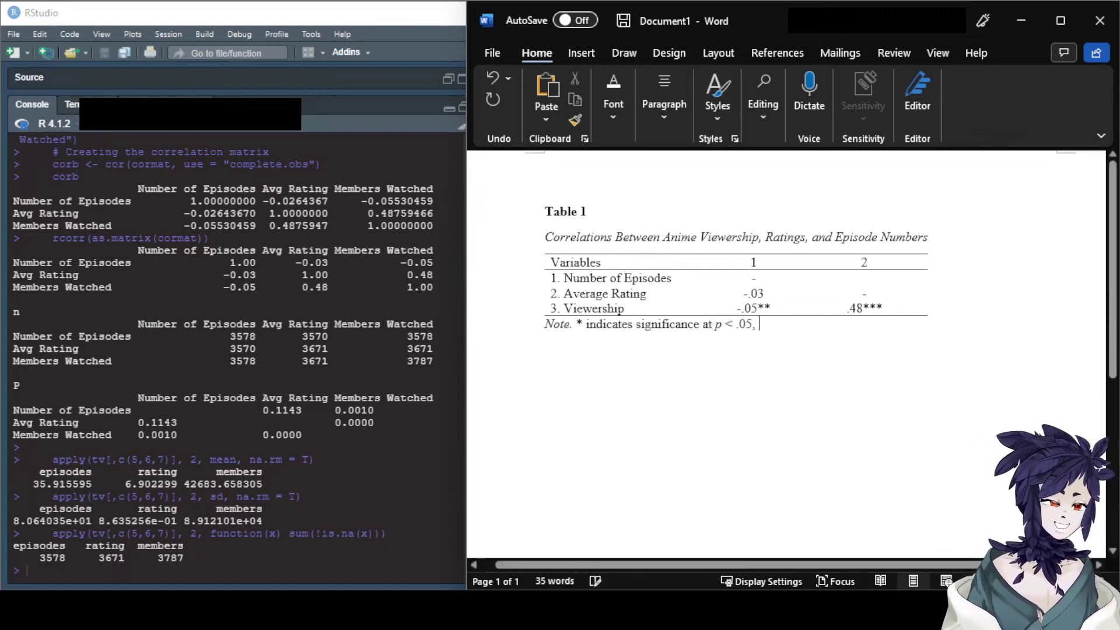
Step: Extend the note with "** indicates significance at p < .01, and", setting the p in italics
{"action": "type", "text": "**"}
{"action": "type", "text": " indicates sig"}
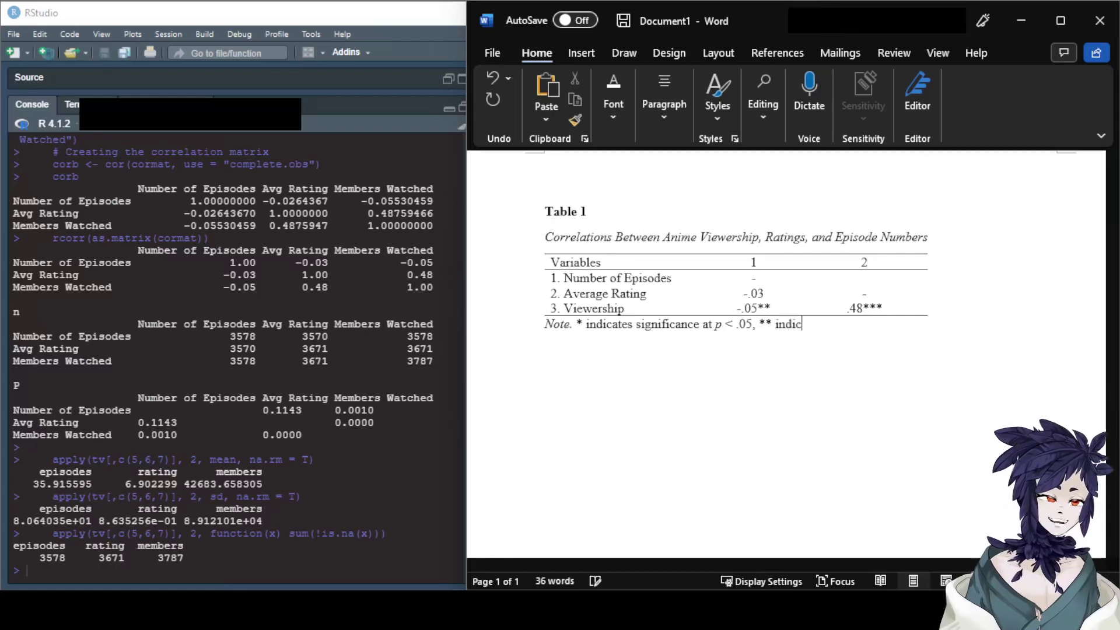
{"action": "type", "text": "nificance at"}
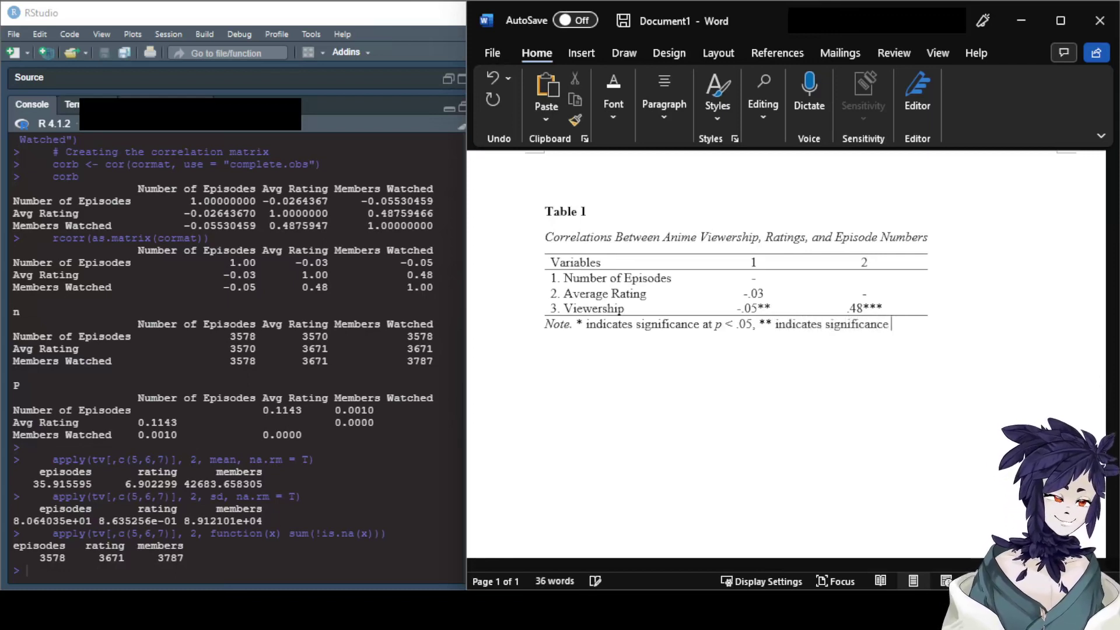
{"action": "key", "text": "ctrl+i"}
{"action": "type", "text": "p"}
{"action": "key", "text": "ctrl+i"}
{"action": "type", "text": "<"}
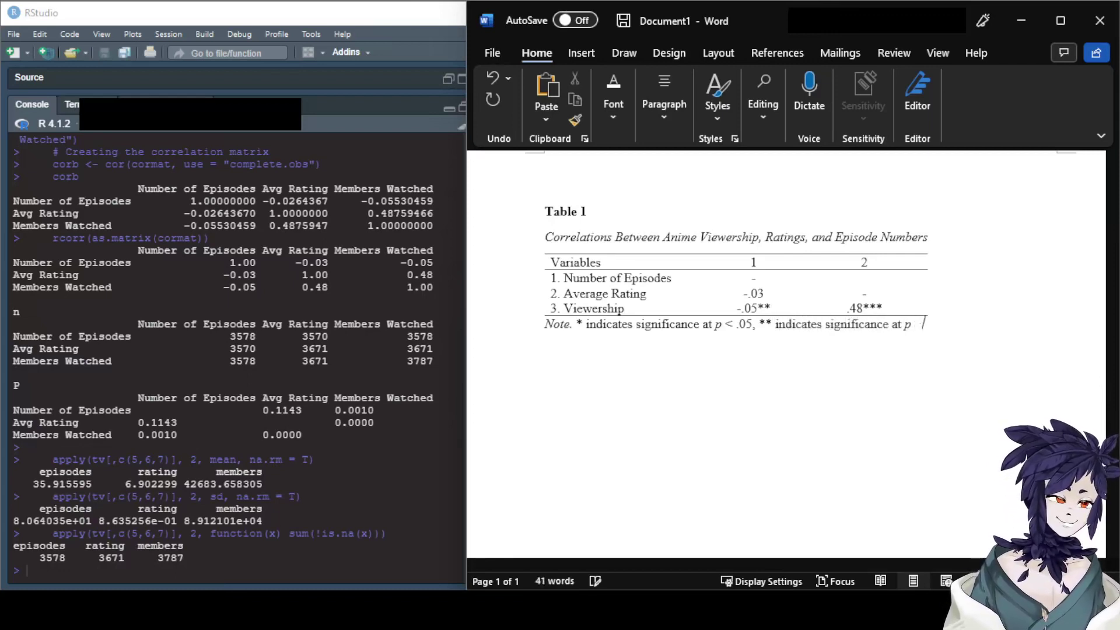
{"action": "type", "text": " .01, and"}
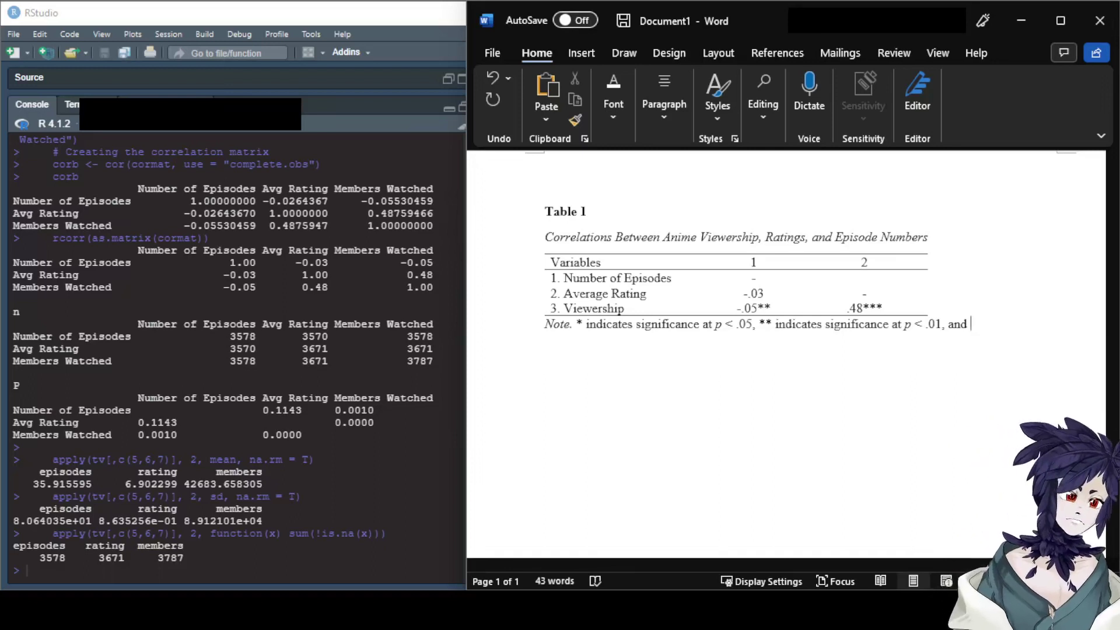
Step: Finish the note with "*** indicates significance at p < .001.", setting the p in italics
{"action": "type", "text": "*** in"}
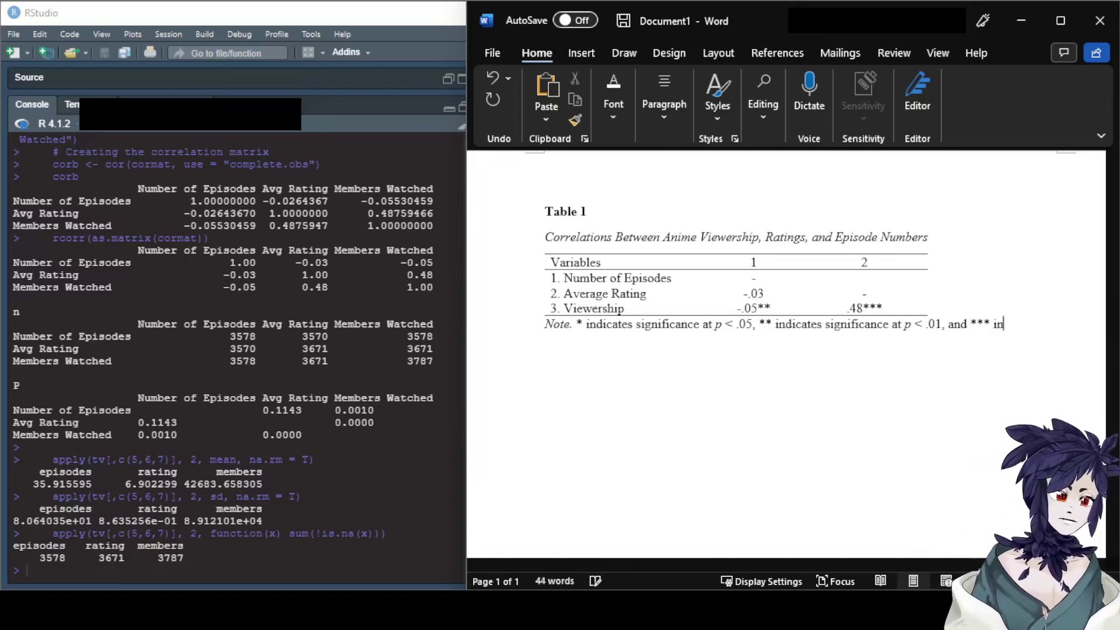
{"action": "type", "text": "dicates significance at "}
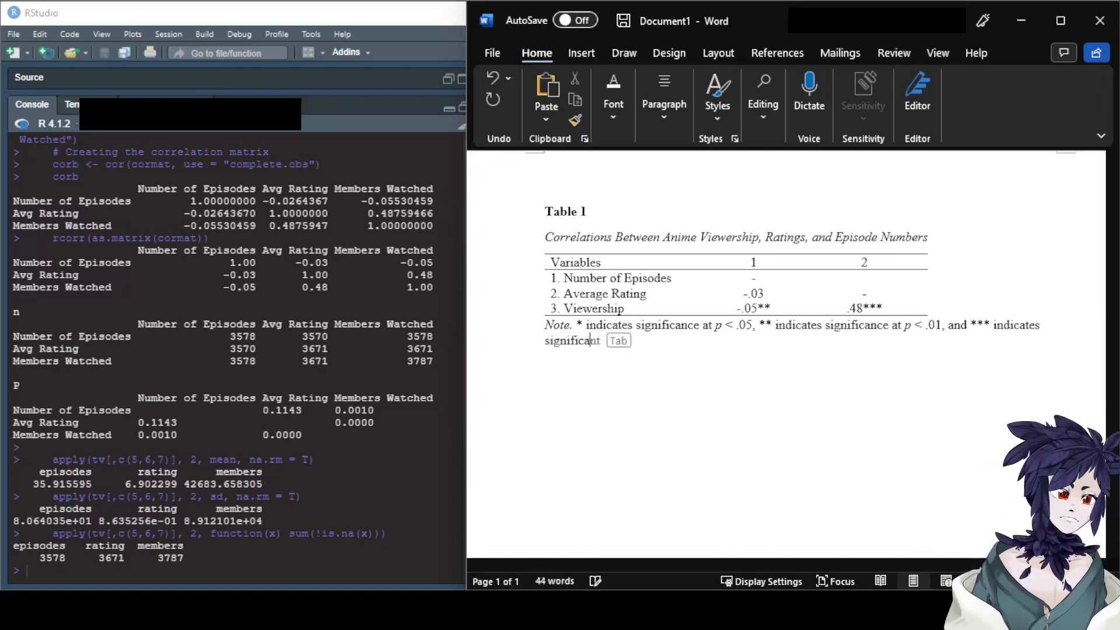
{"action": "type", "text": "p"}
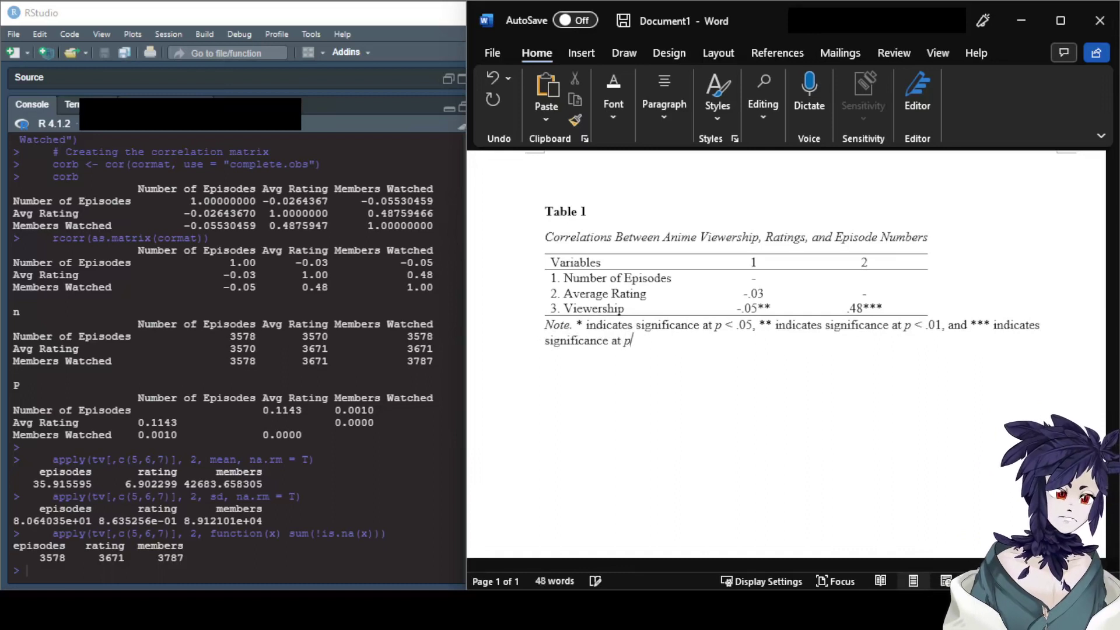
{"action": "type", "text": " < .001"}
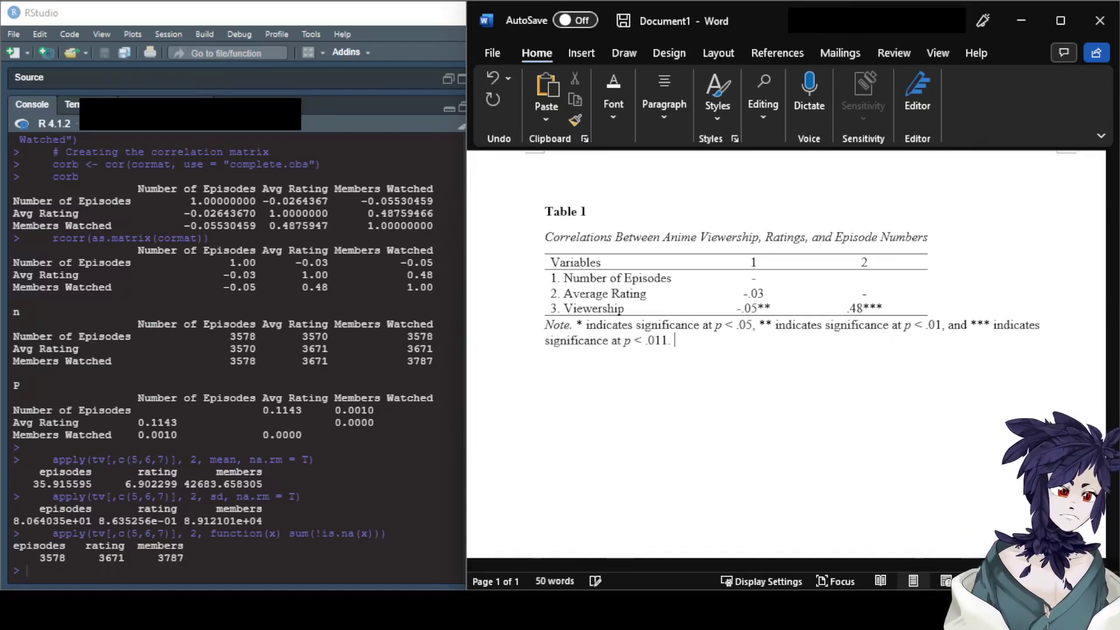
{"action": "key", "text": "BackSpace"}
{"action": "type", "text": "1."}
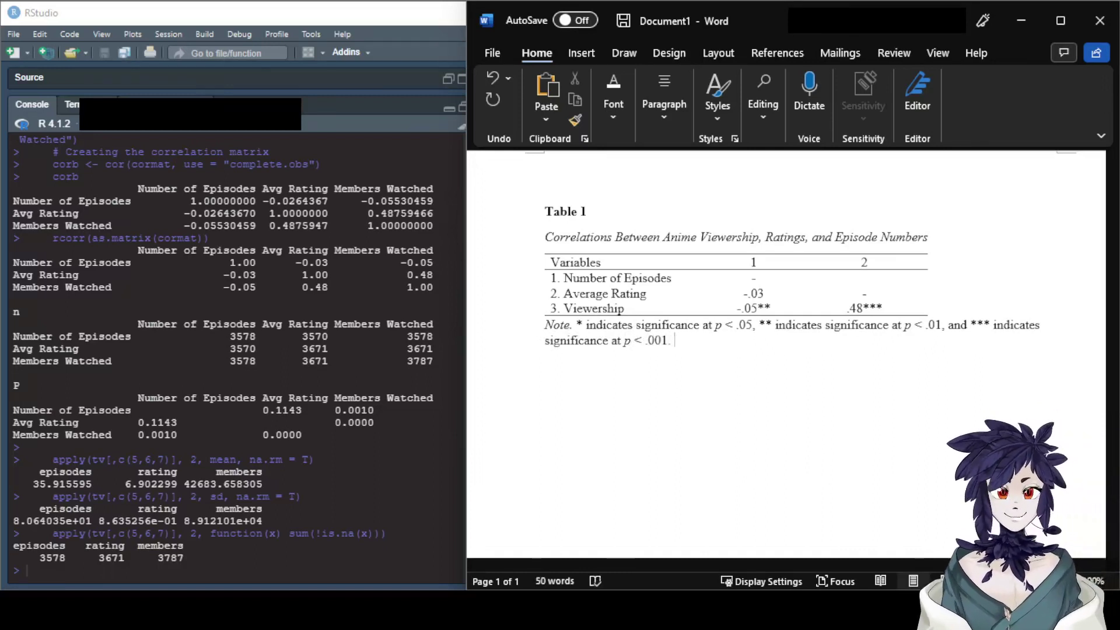
{"action": "key", "text": "Return"}
{"action": "key", "text": "Return"}
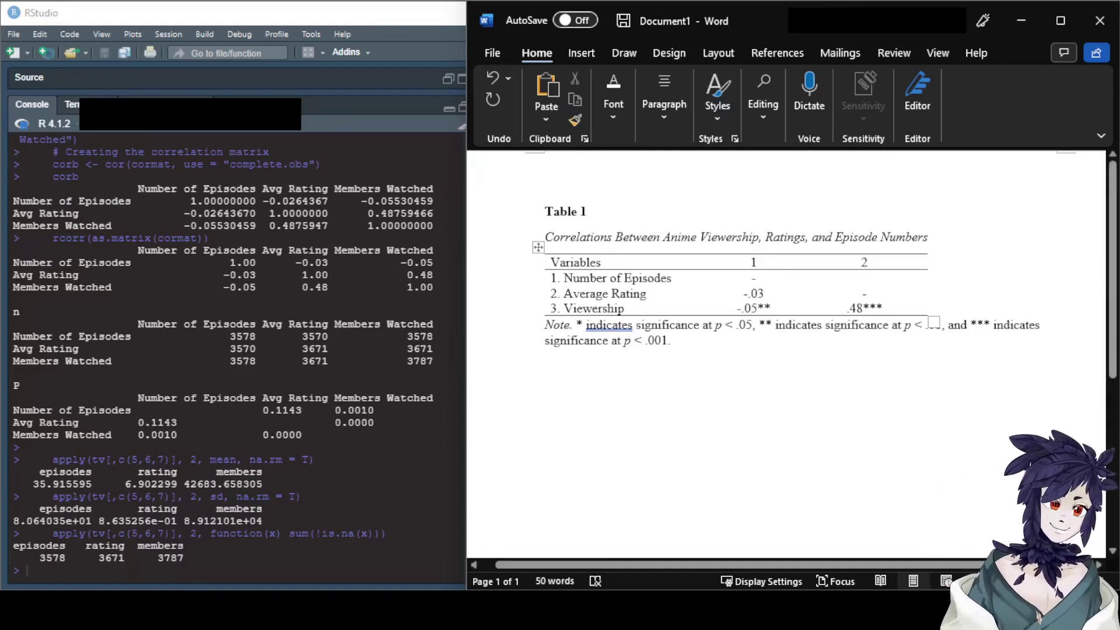
{"action": "type", "text": "These corr"}
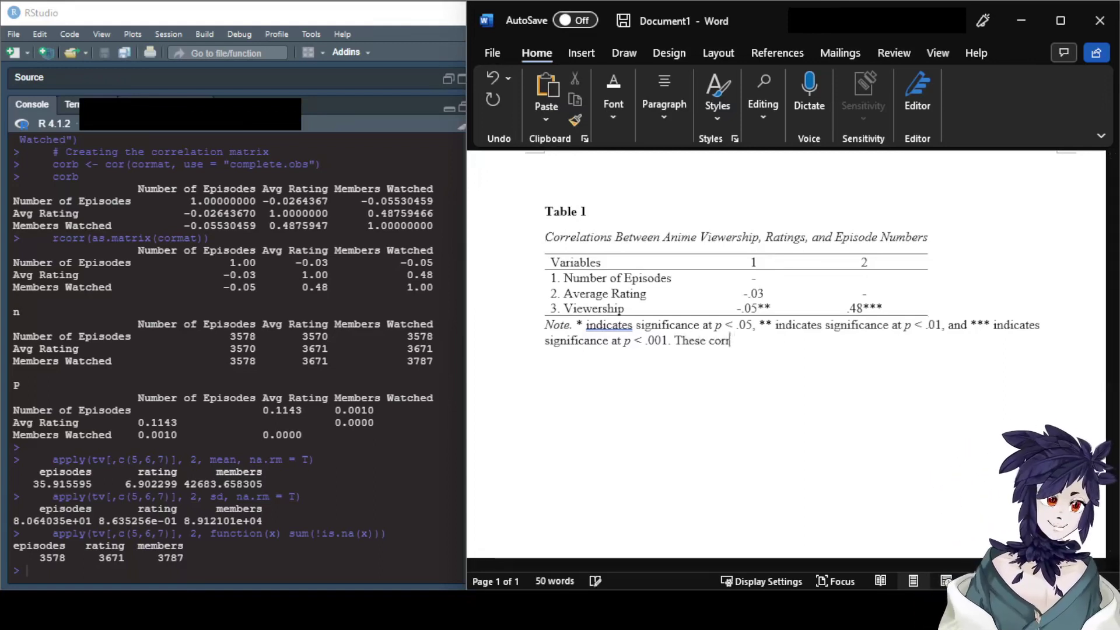
{"action": "type", "text": "elations do not change"}
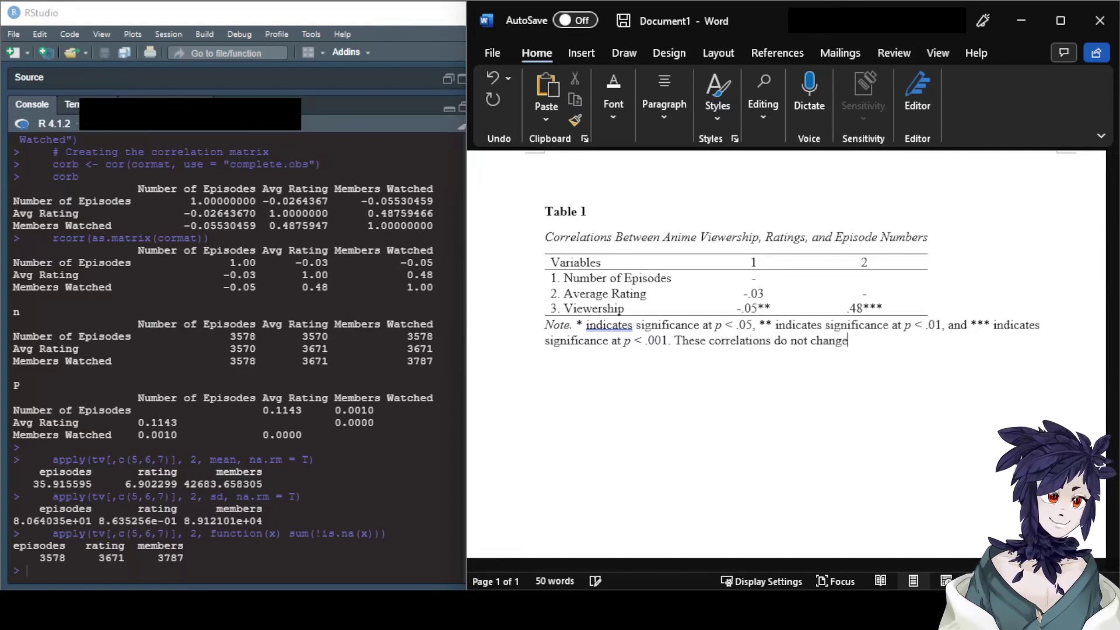
{"action": "type", "text": " if you exclude"}
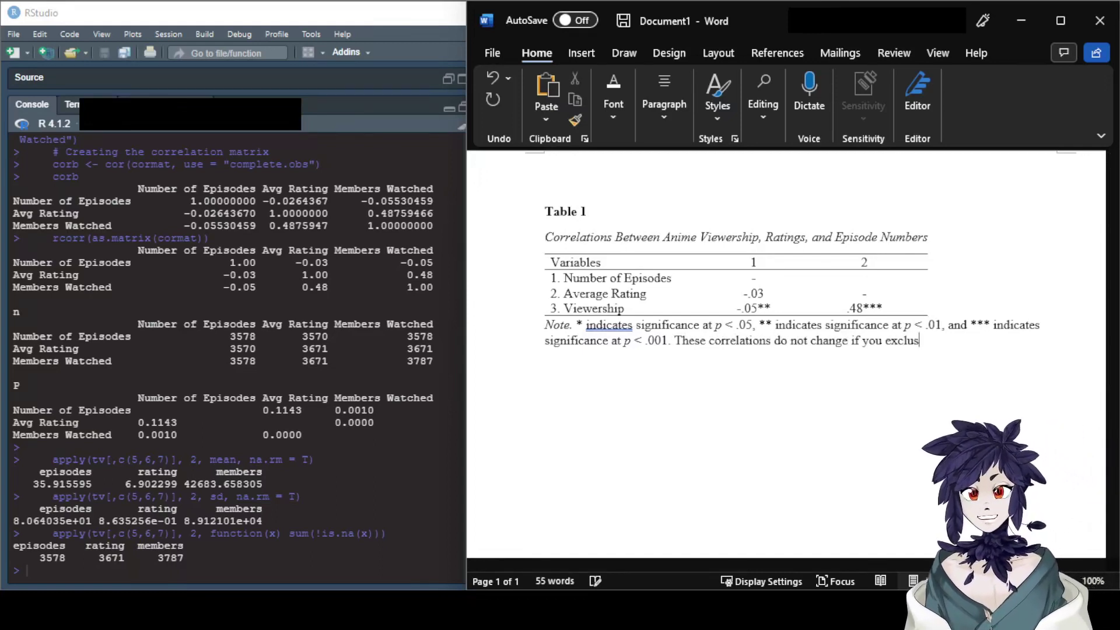
{"action": "type", "text": " data from"}
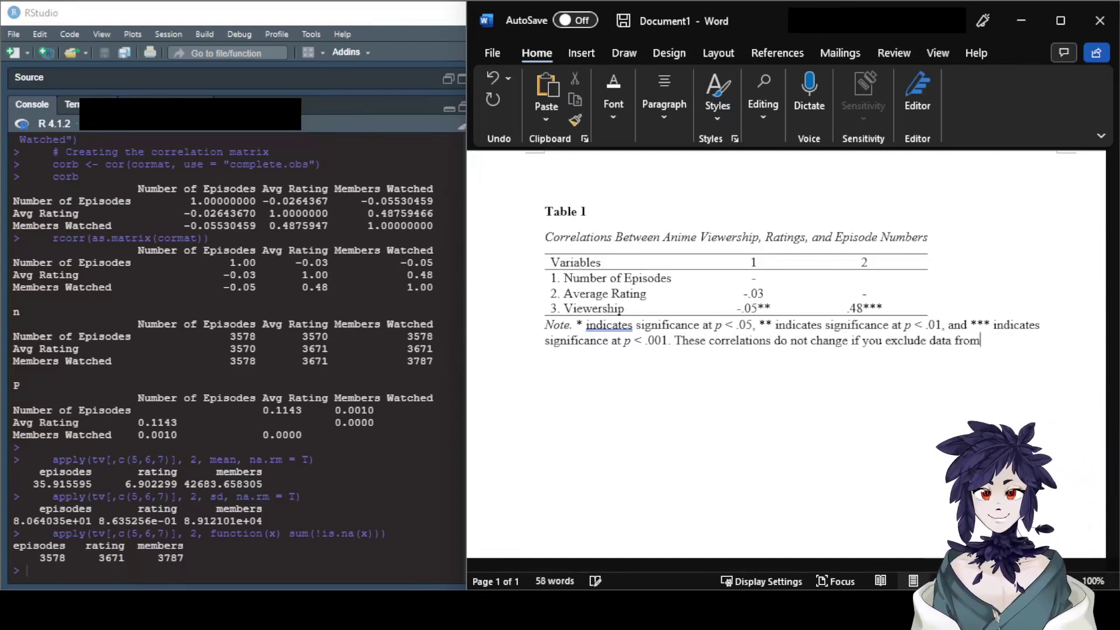
{"action": "key", "text": "BackSpace"}
{"action": "key", "text": "BackSpace"}
{"action": "key", "text": "BackSpace"}
{"action": "key", "text": "BackSpace"}
{"action": "key", "text": "BackSpace"}
{"action": "key", "text": "BackSpace"}
{"action": "key", "text": "BackSpace"}
{"action": "key", "text": "BackSpace"}
{"action": "key", "text": "BackSpace"}
{"action": "key", "text": "BackSpace"}
{"action": "key", "text": "BackSpace"}
{"action": "key", "text": "BackSpace"}
{"action": "key", "text": "BackSpace"}
{"action": "key", "text": "BackSpace"}
{"action": "key", "text": "BackSpace"}
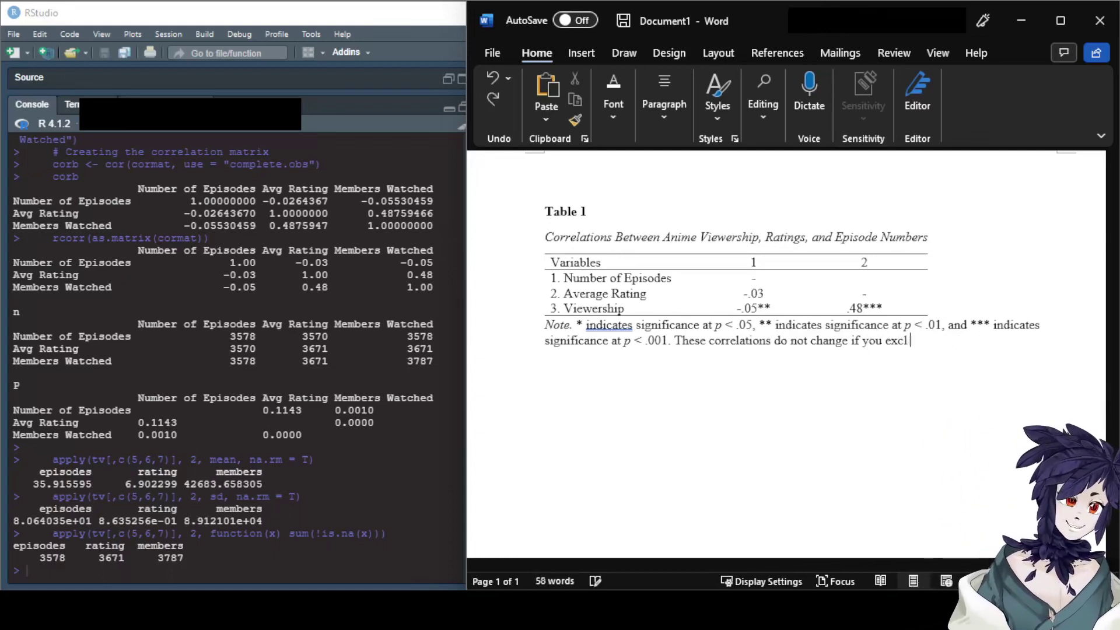
{"action": "key", "text": "BackSpace"}
{"action": "key", "text": "BackSpace"}
{"action": "key", "text": "BackSpace"}
{"action": "key", "text": "BackSpace"}
{"action": "key", "text": "BackSpace"}
{"action": "key", "text": "BackSpace"}
{"action": "key", "text": "BackSpace"}
{"action": "key", "text": "BackSpace"}
{"action": "key", "text": "BackSpace"}
{"action": "key", "text": "BackSpace"}
{"action": "key", "text": "BackSpace"}
{"action": "key", "text": "BackSpace"}
{"action": "key", "text": "BackSpace"}
{"action": "key", "text": "BackSpace"}
{"action": "key", "text": "BackSpace"}
{"action": "key", "text": "BackSpace"}
{"action": "key", "text": "BackSpace"}
{"action": "key", "text": "BackSpace"}
{"action": "key", "text": "BackSpace"}
{"action": "key", "text": "BackSpace"}
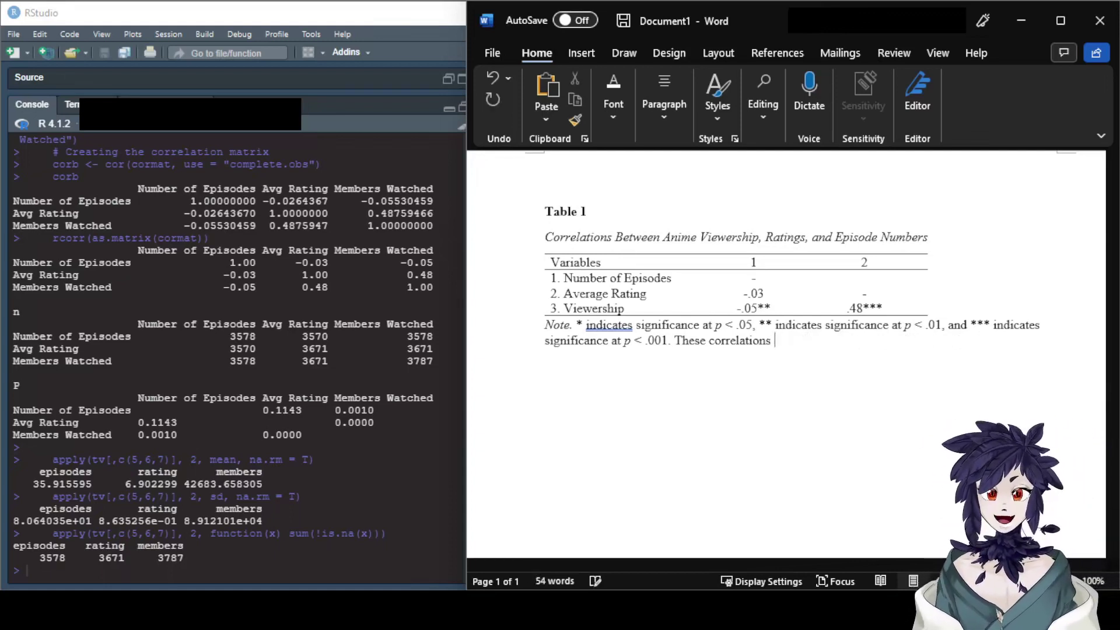
{"action": "key", "text": "BackSpace"}
{"action": "key", "text": "BackSpace"}
{"action": "key", "text": "BackSpace"}
{"action": "key", "text": "BackSpace"}
{"action": "key", "text": "BackSpace"}
{"action": "key", "text": "BackSpace"}
{"action": "key", "text": "BackSpace"}
{"action": "key", "text": "BackSpace"}
{"action": "key", "text": "BackSpace"}
{"action": "key", "text": "BackSpace"}
{"action": "key", "text": "BackSpace"}
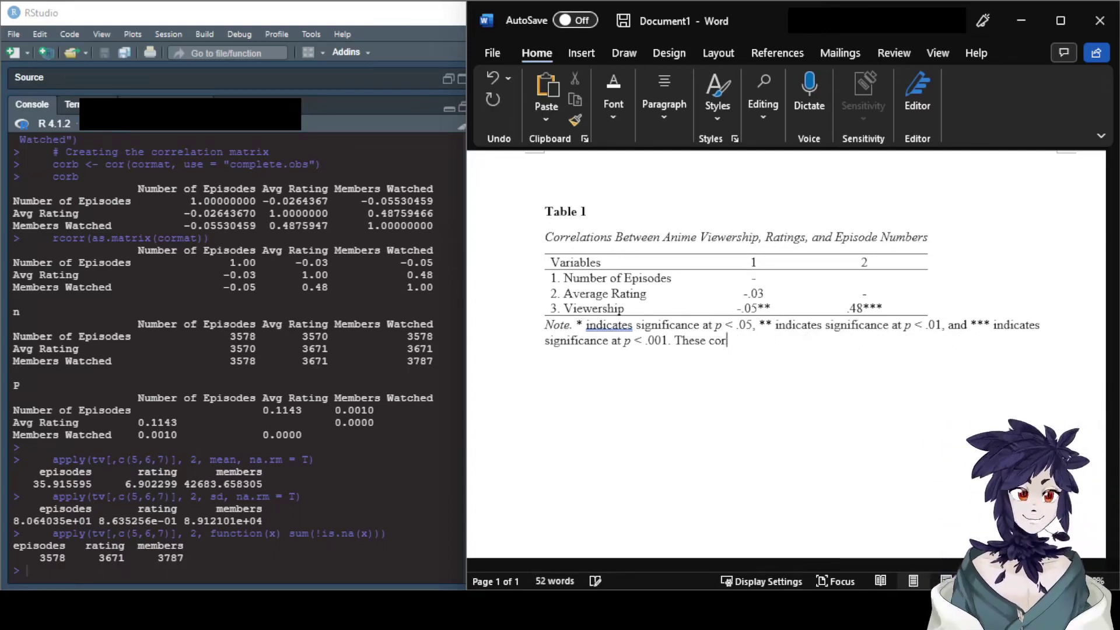
{"action": "key", "text": "BackSpace"}
{"action": "key", "text": "BackSpace"}
{"action": "key", "text": "BackSpace"}
{"action": "key", "text": "BackSpace"}
{"action": "key", "text": "BackSpace"}
{"action": "key", "text": "BackSpace"}
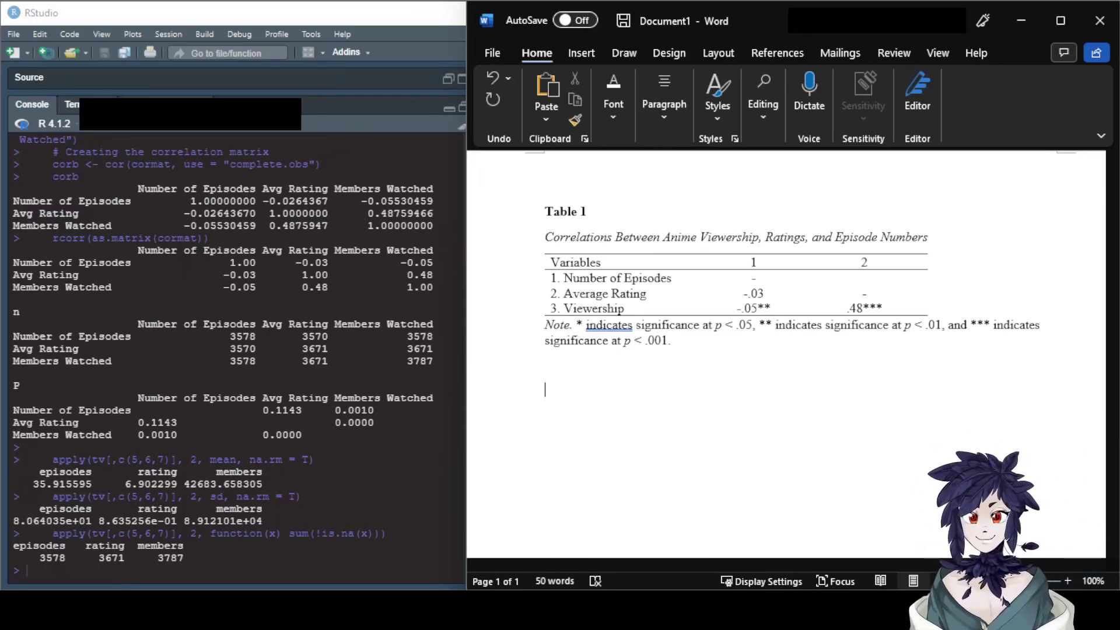
Step: Duplicate the whole Table 1 block, including its title, caption and note, below the original note
{"action": "scroll", "coordinate": [786, 354], "scroll_direction": "right", "scroll_amount": 1}
{"action": "scroll", "coordinate": [786, 354], "scroll_direction": "left", "scroll_amount": 1}
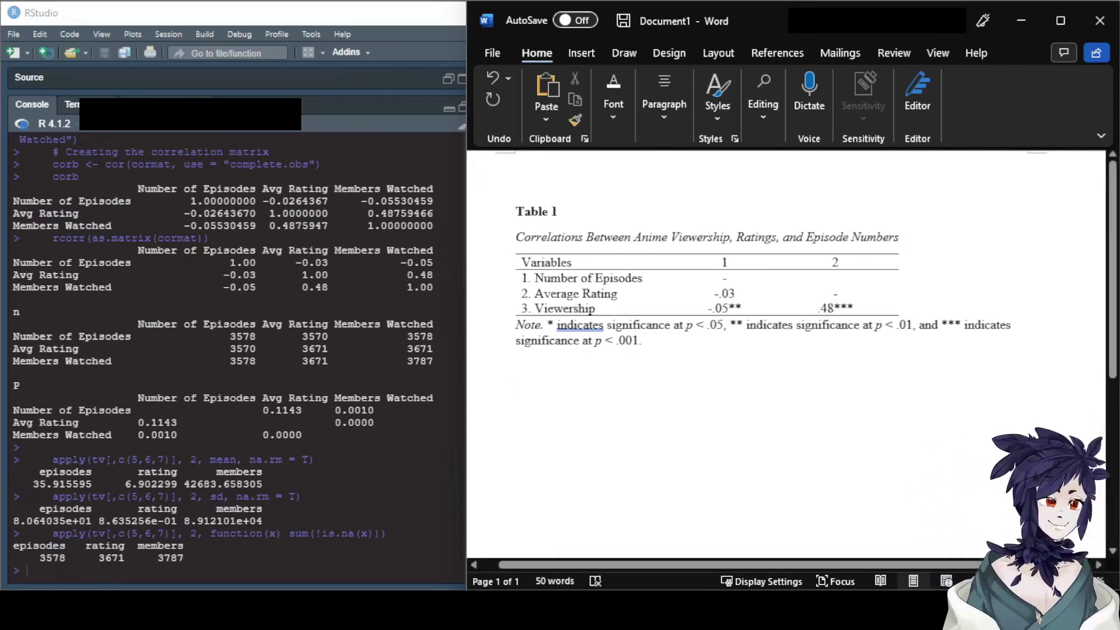
{"action": "left_click", "coordinate": [673, 341]}
{"action": "left_click_drag", "start_coordinate": [548, 391], "coordinate": [545, 368]}
{"action": "key", "text": "ctrl+a"}
{"action": "key", "text": "ctrl+c"}
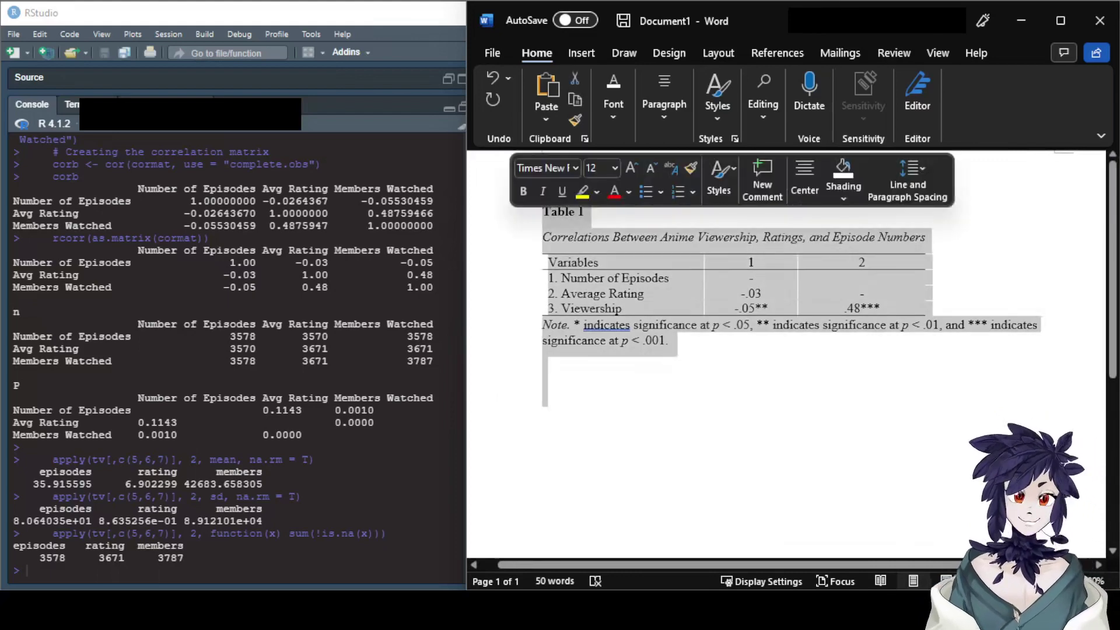
{"action": "left_click", "coordinate": [543, 440]}
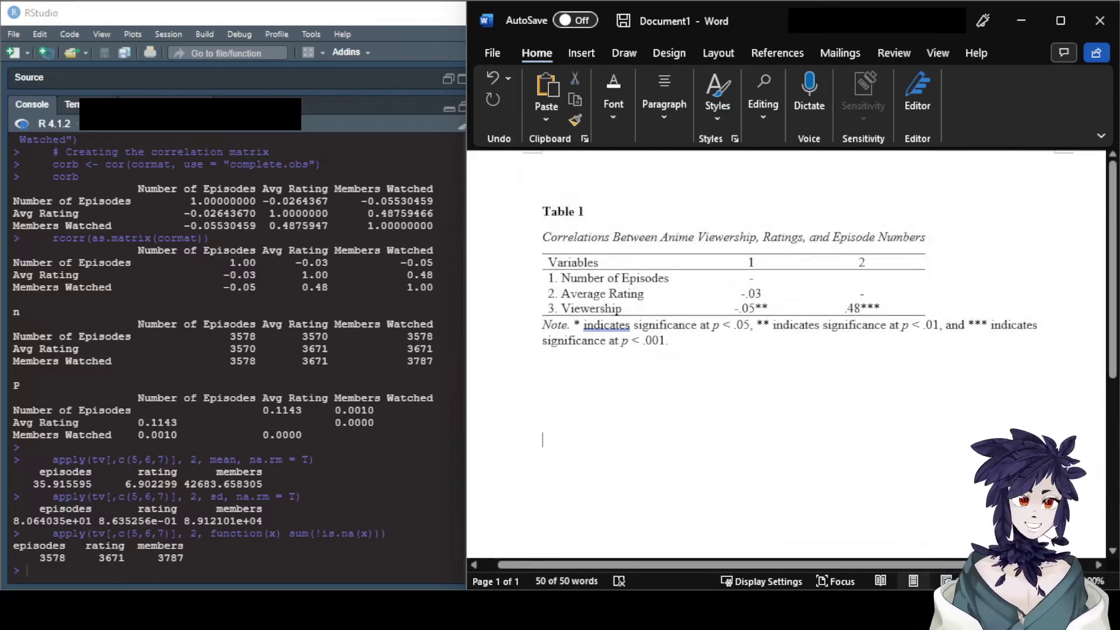
{"action": "left_click", "coordinate": [543, 365]}
{"action": "key", "text": "Return"}
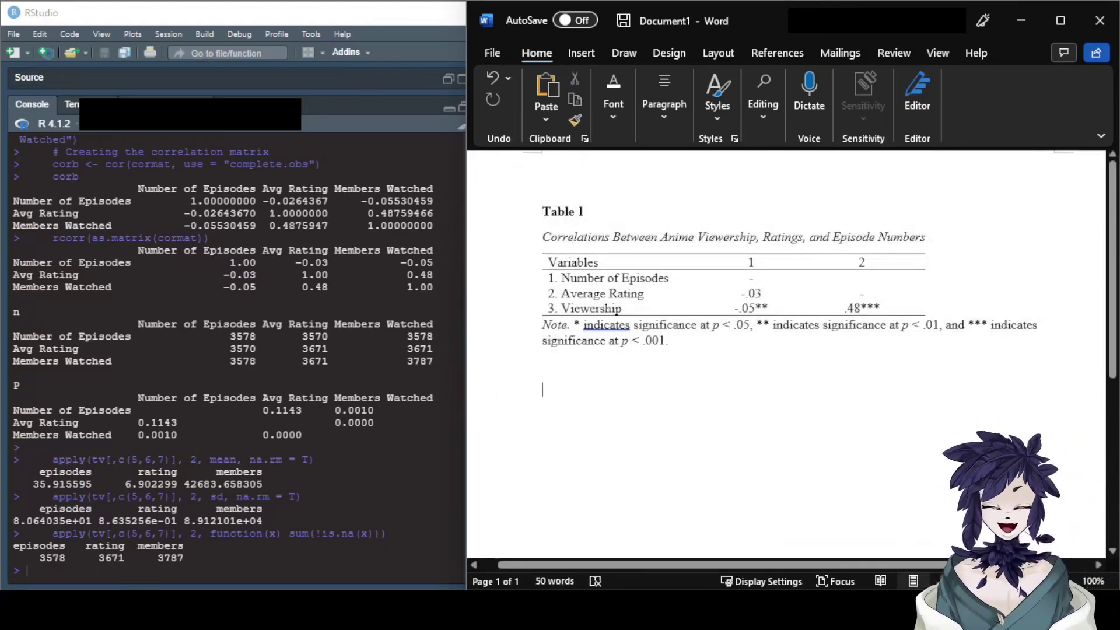
{"action": "key", "text": "ctrl+v"}
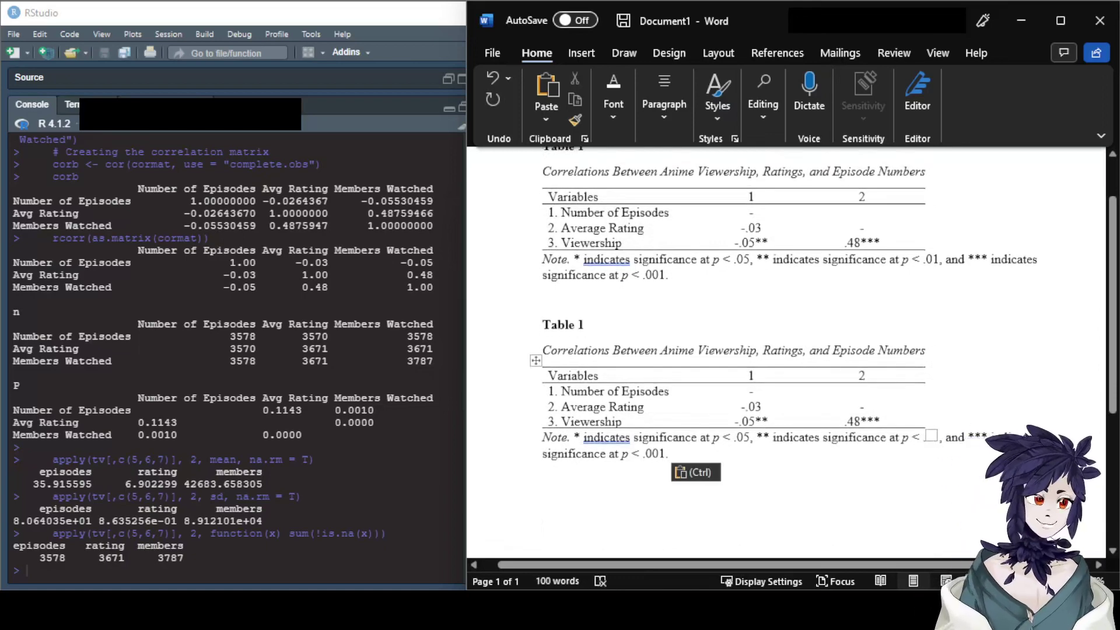
Step: Renumber the copied table as Table 2 and append ", with" to the end of its caption
{"action": "left_click", "coordinate": [585, 325]}
{"action": "key", "text": "BackSpace"}
{"action": "type", "text": "2"}
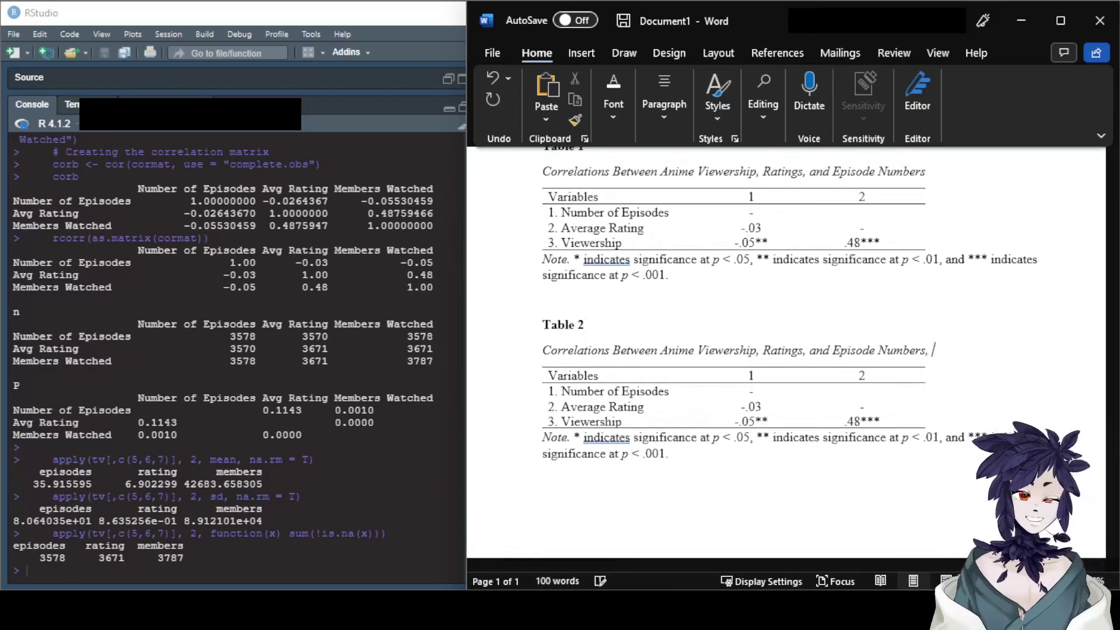
{"action": "left_click", "coordinate": [933, 350]}
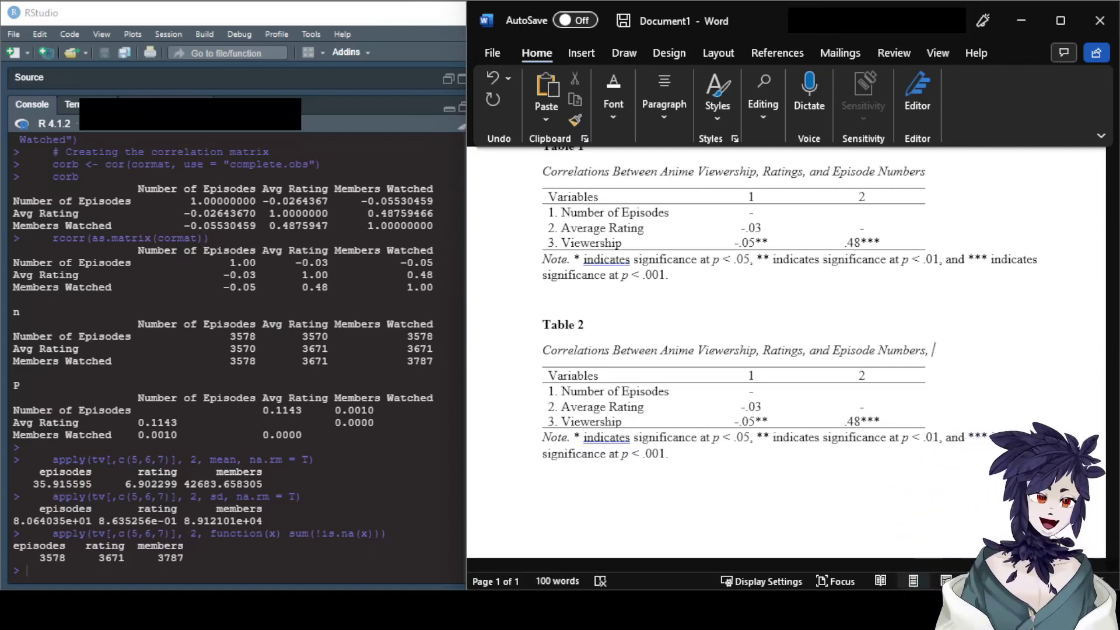
{"action": "type", "text": "with"}
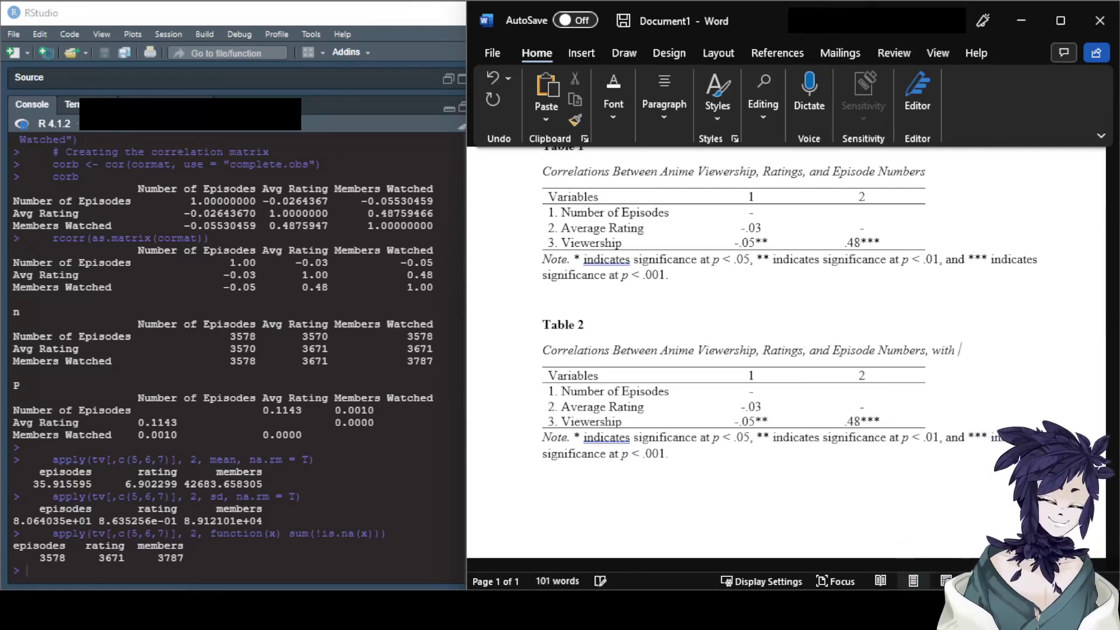
{"action": "key", "text": "ctrl+n"}
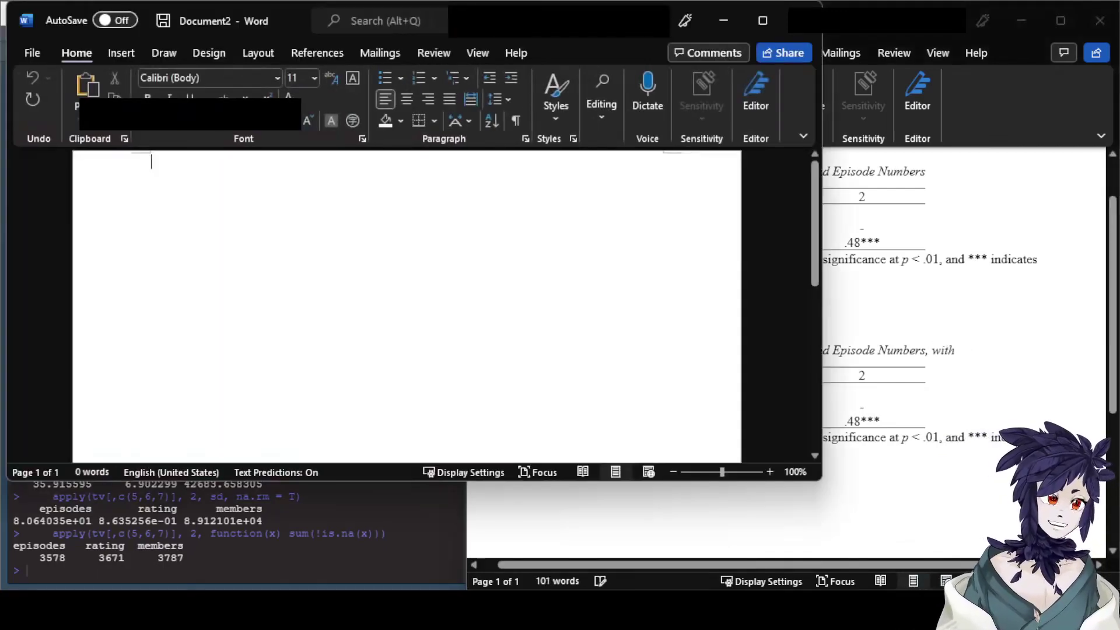
{"action": "left_click", "coordinate": [803, 20]}
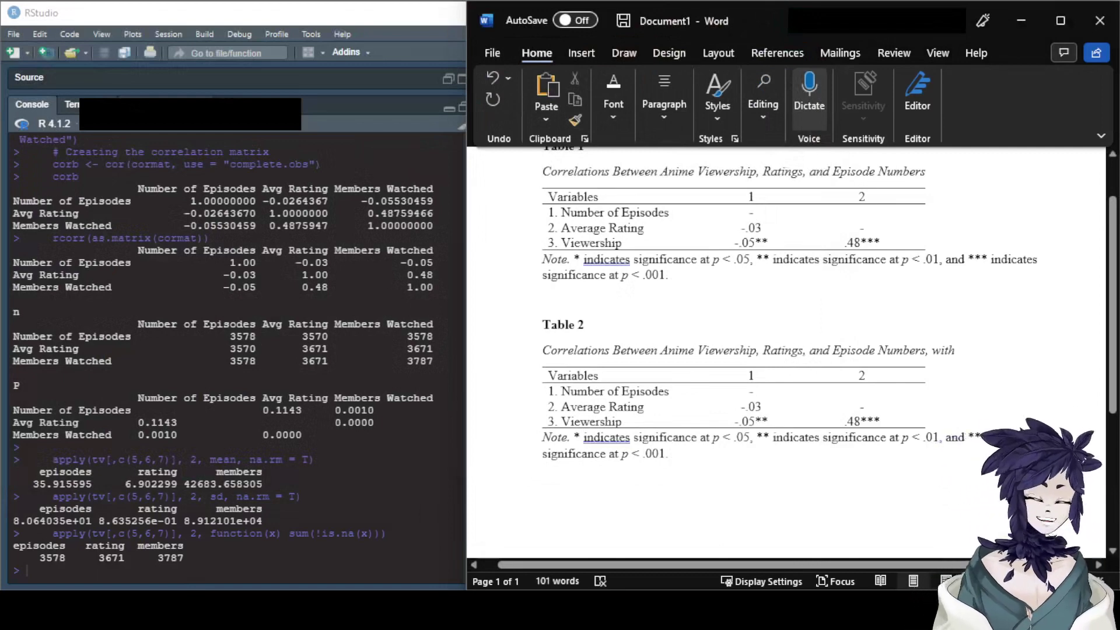
Step: Complete the Table 2 caption with "N, Means, and Standard Deviations"
{"action": "type", "text": "N, means, and"}
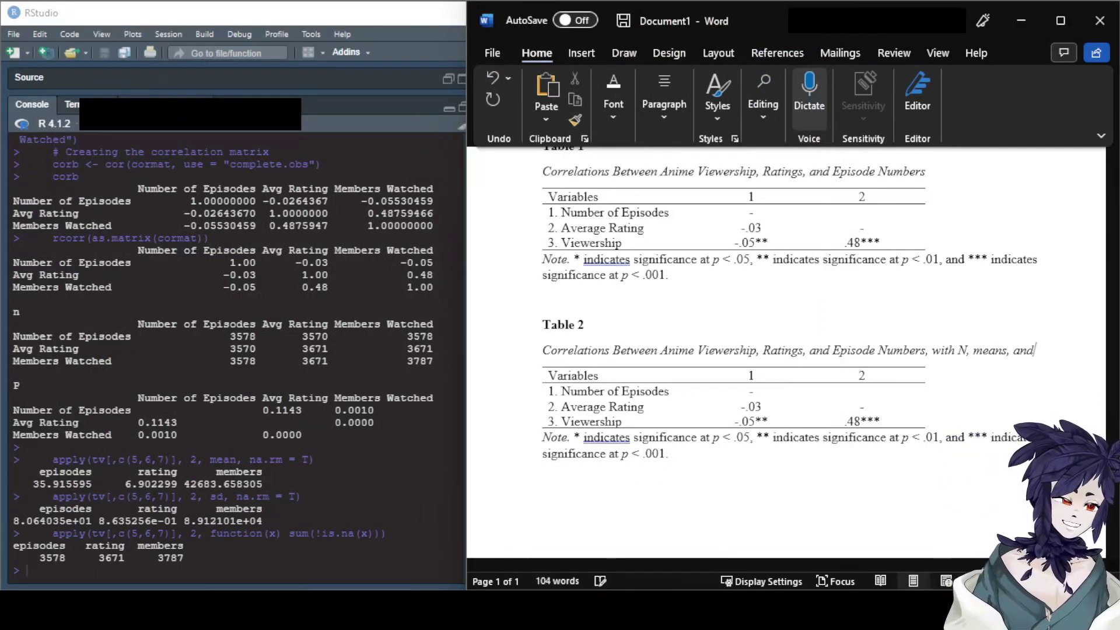
{"action": "key", "text": "BackSpace"}
{"action": "key", "text": "BackSpace"}
{"action": "key", "text": "BackSpace"}
{"action": "key", "text": "BackSpace"}
{"action": "key", "text": "BackSpace"}
{"action": "key", "text": "BackSpace"}
{"action": "key", "text": "BackSpace"}
{"action": "key", "text": "BackSpace"}
{"action": "key", "text": "BackSpace"}
{"action": "key", "text": "BackSpace"}
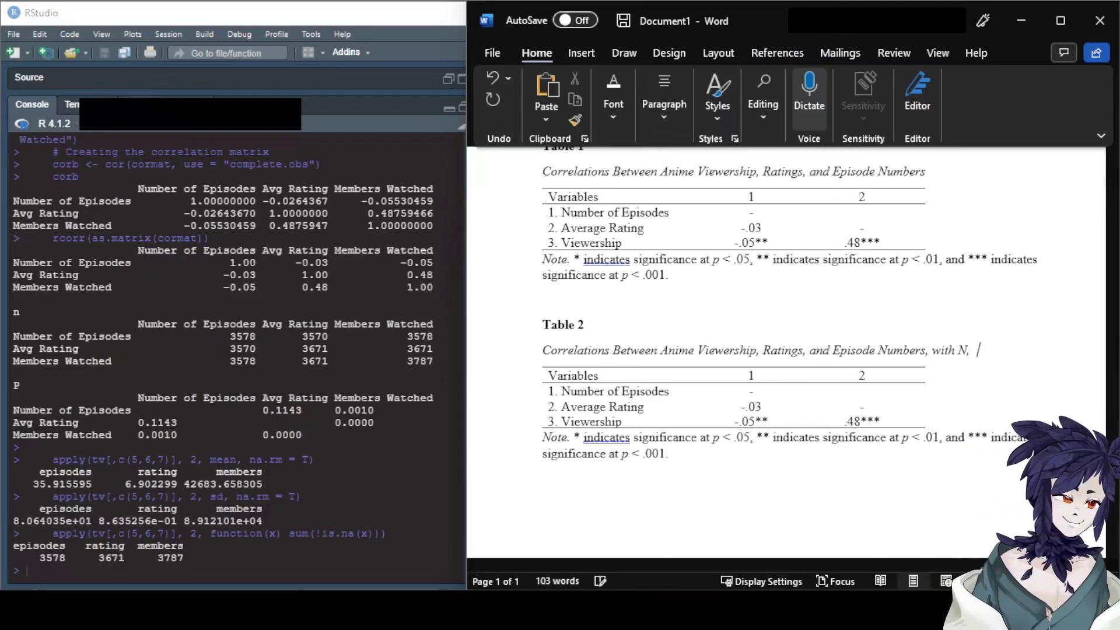
{"action": "type", "text": "Means, and Sta"}
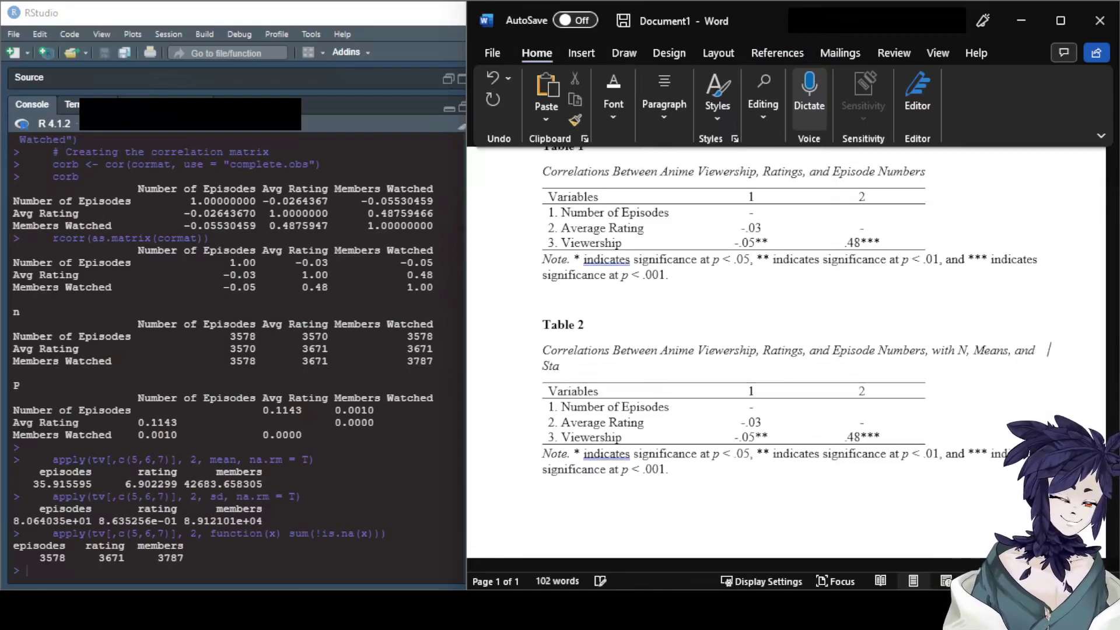
{"action": "type", "text": "ndard Deviations"}
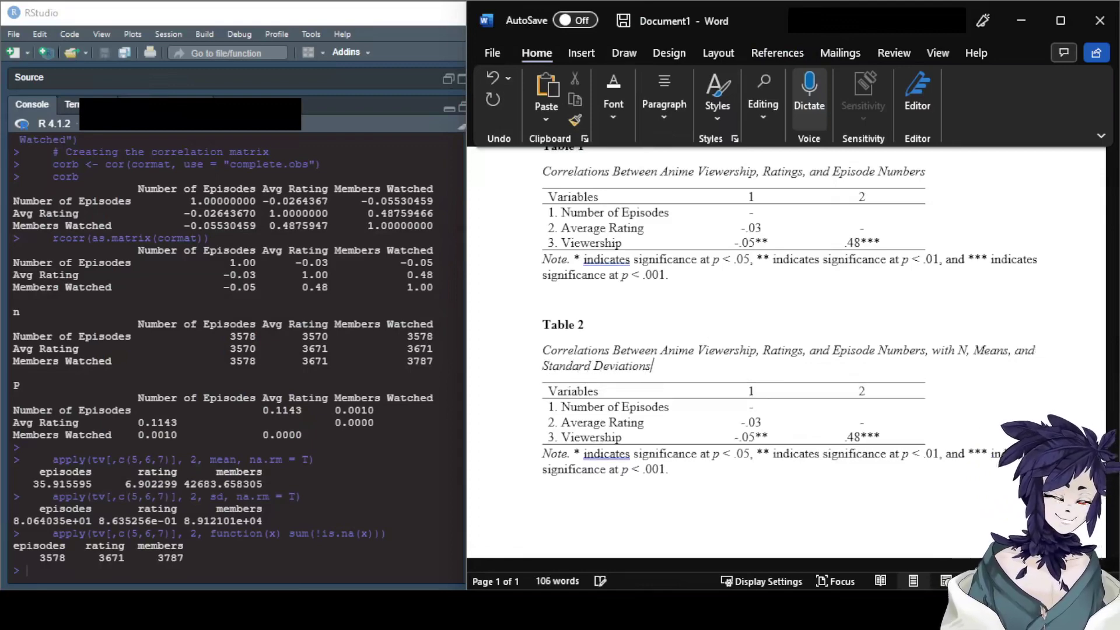
{"action": "key", "text": "ctrl+s"}
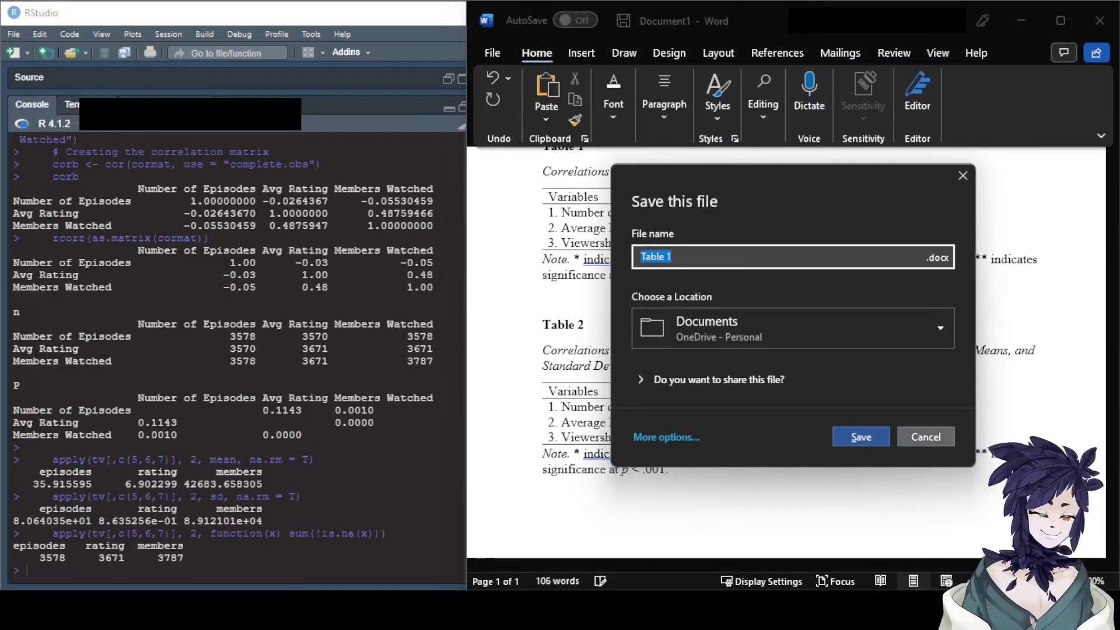
{"action": "left_click", "coordinate": [932, 439]}
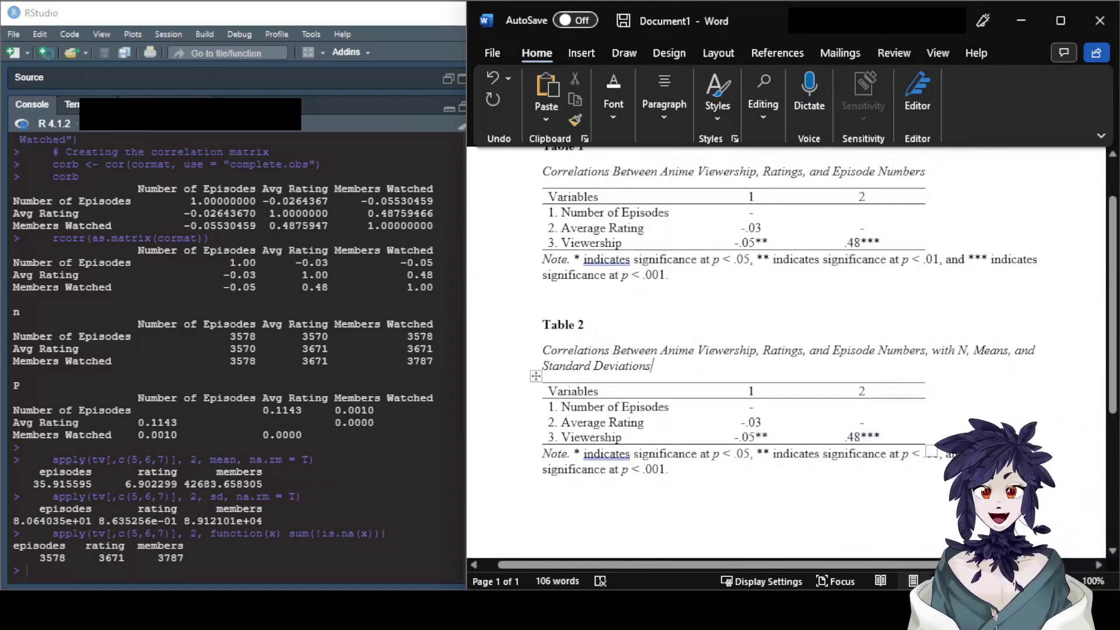
Step: Insert three blank columns before column 1 of Table 2 and widen the Variables column so "Number of Episodes" fits on one line
{"action": "left_click", "coordinate": [750, 391]}
{"action": "left_click_drag", "start_coordinate": [749, 391], "coordinate": [753, 438]}
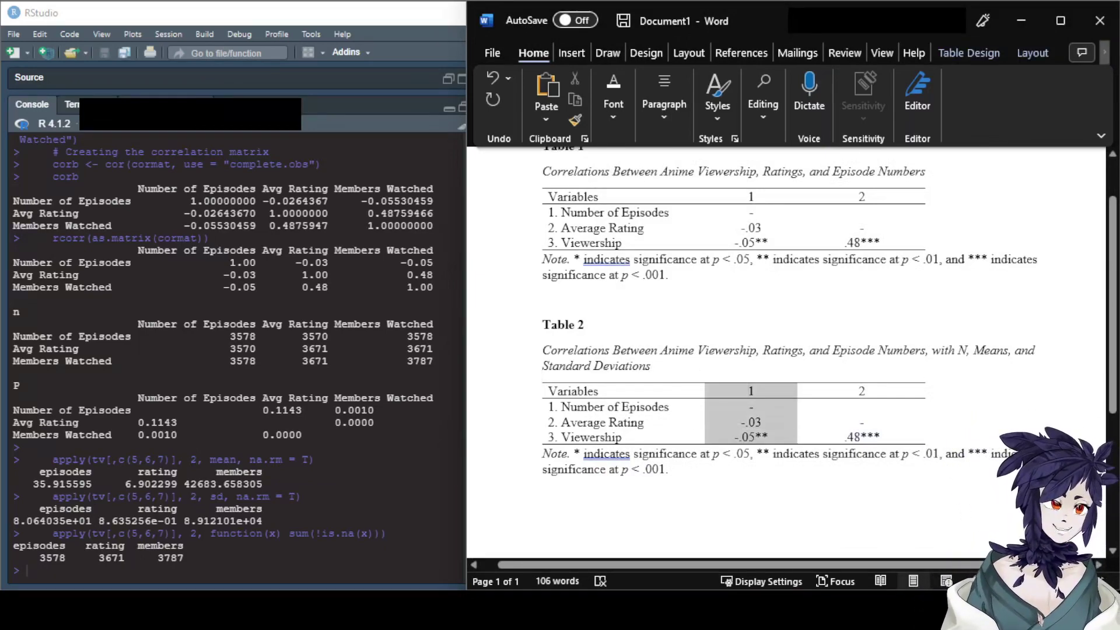
{"action": "left_click", "coordinate": [1033, 53]}
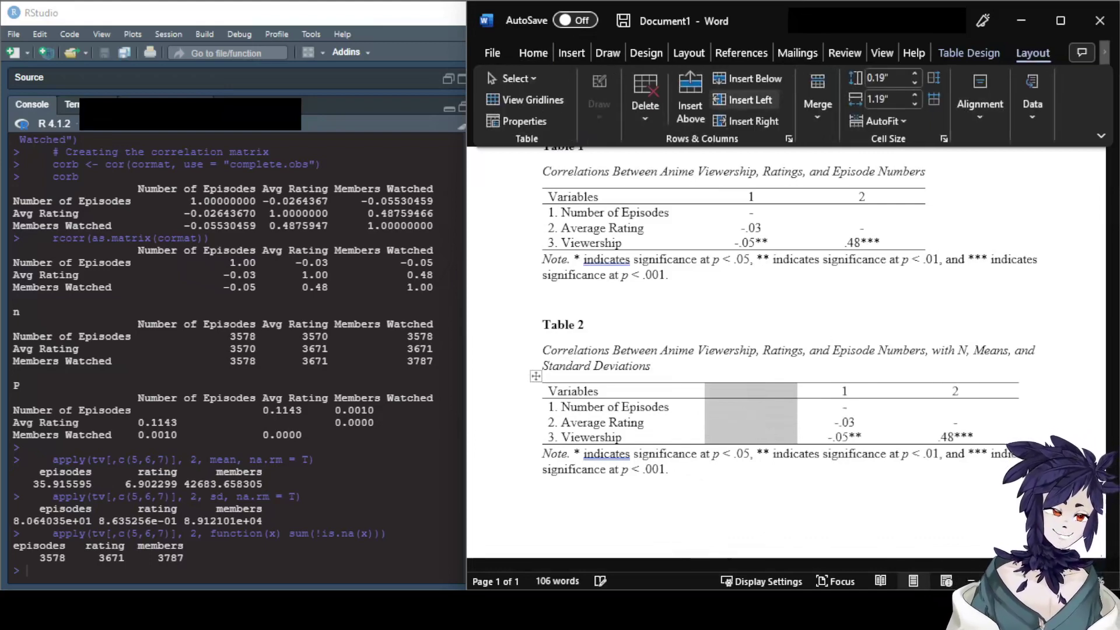
{"action": "left_click", "coordinate": [746, 100]}
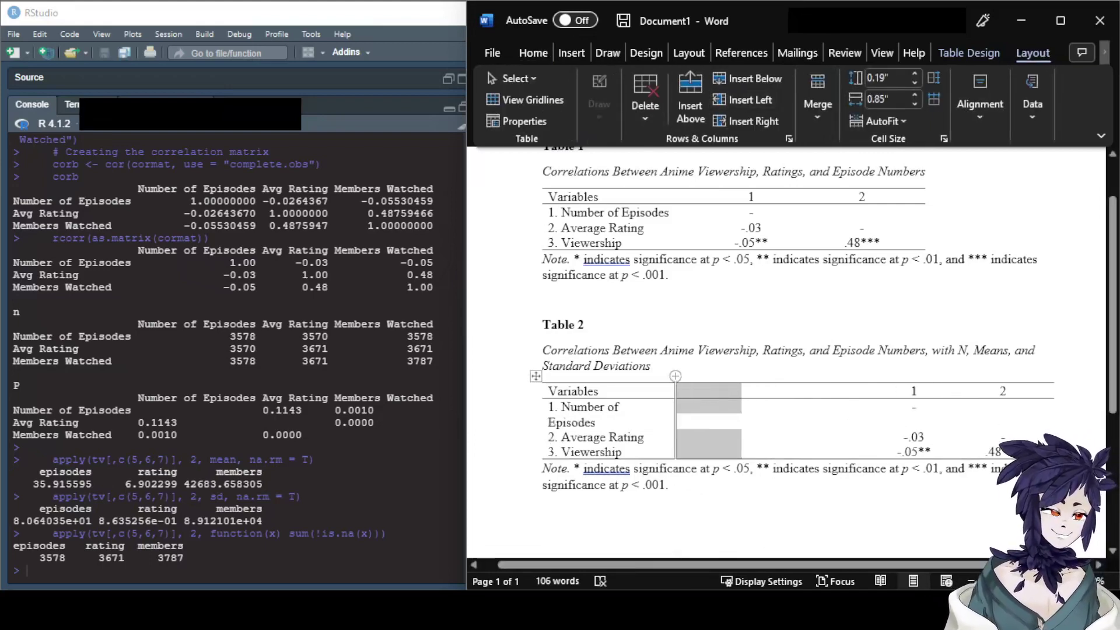
{"action": "left_click", "coordinate": [709, 407]}
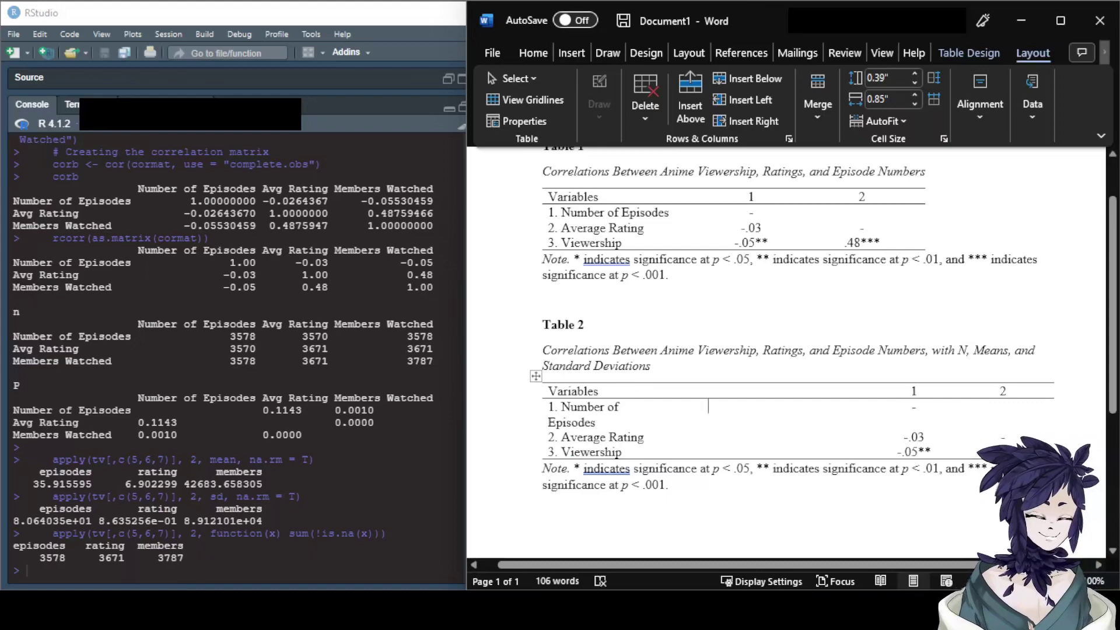
{"action": "left_click_drag", "start_coordinate": [675, 416], "coordinate": [695, 416]}
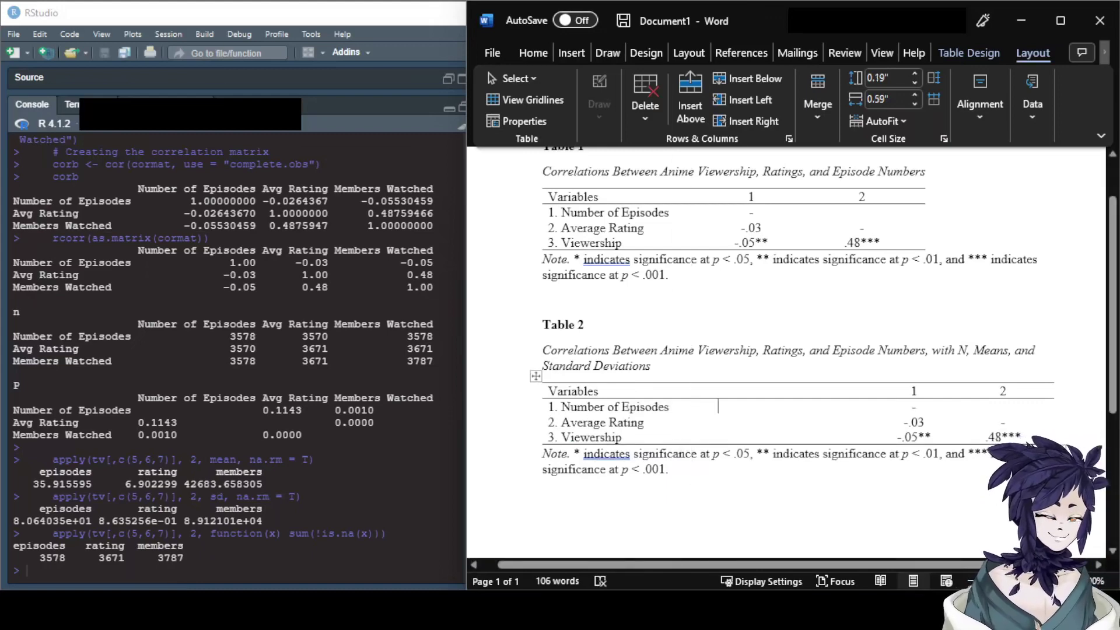
Step: Enter the italic headers "N" and "M" in the first two new columns of Table 2
{"action": "left_click", "coordinate": [719, 391]}
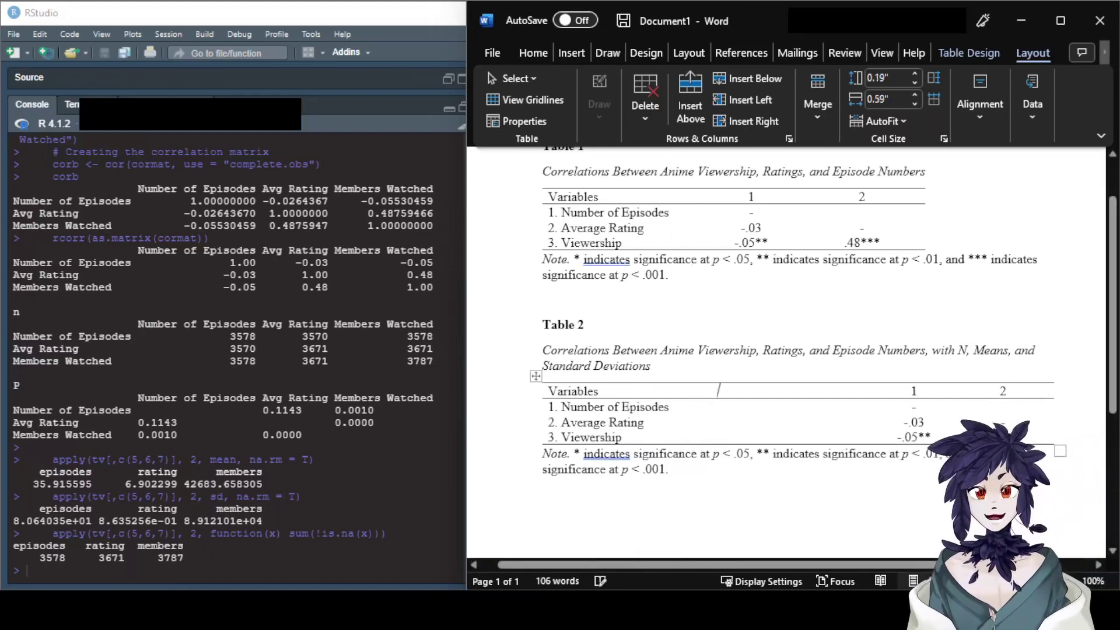
{"action": "type", "text": "N"}
{"action": "key", "text": "Tab"}
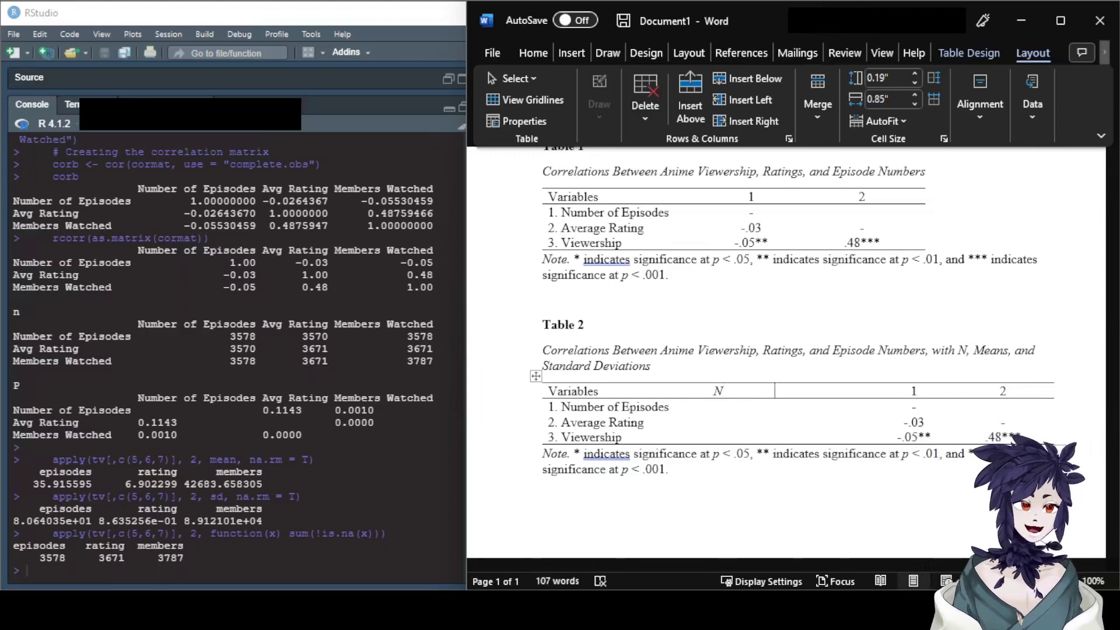
{"action": "type", "text": "M"}
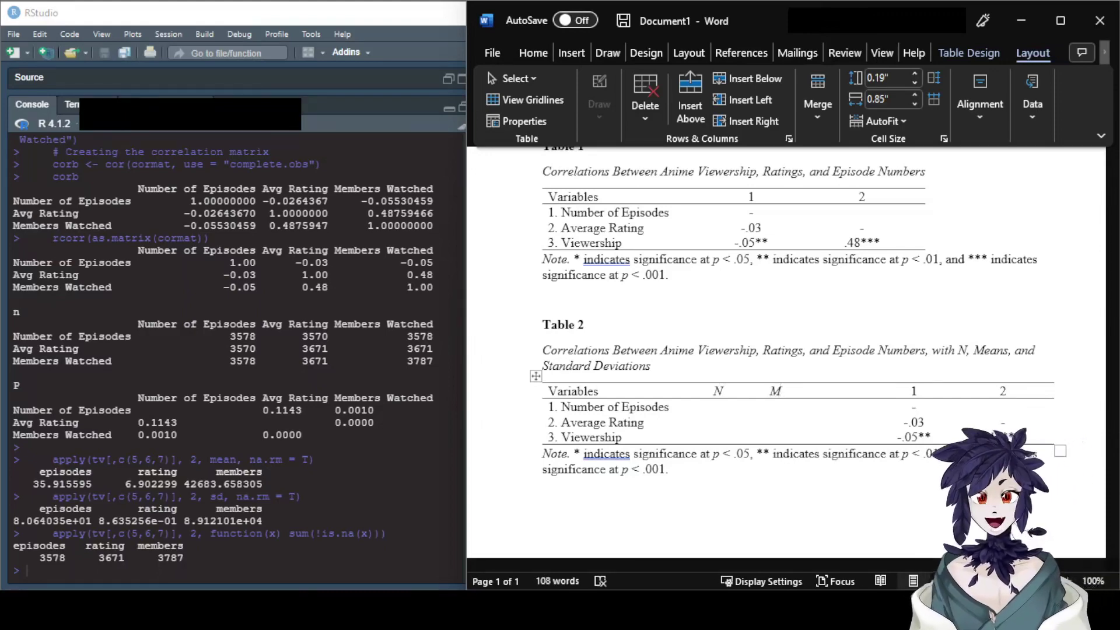
{"action": "key", "text": "Tab"}
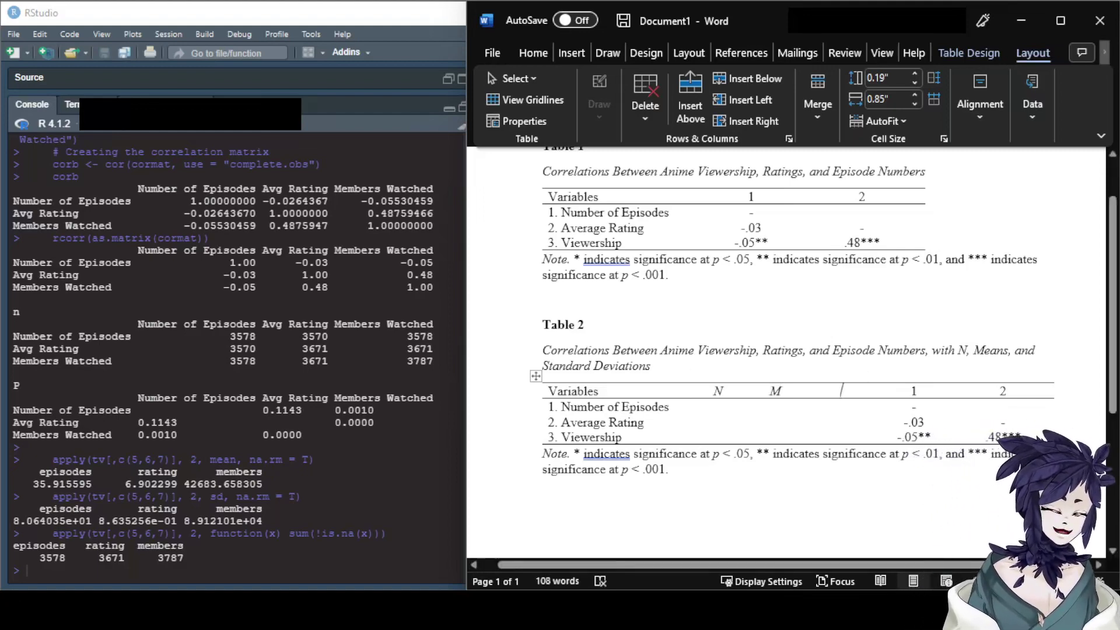
Step: Delete the empty column between the M column and column 1 in Table 2
{"action": "left_click", "coordinate": [842, 382]}
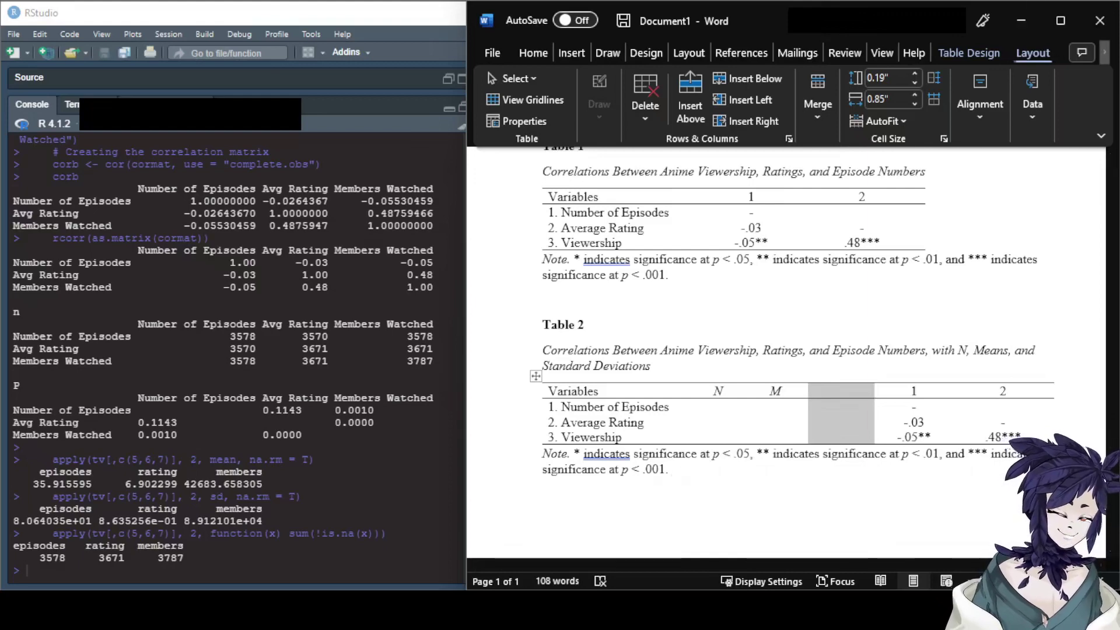
{"action": "left_click", "coordinate": [645, 103]}
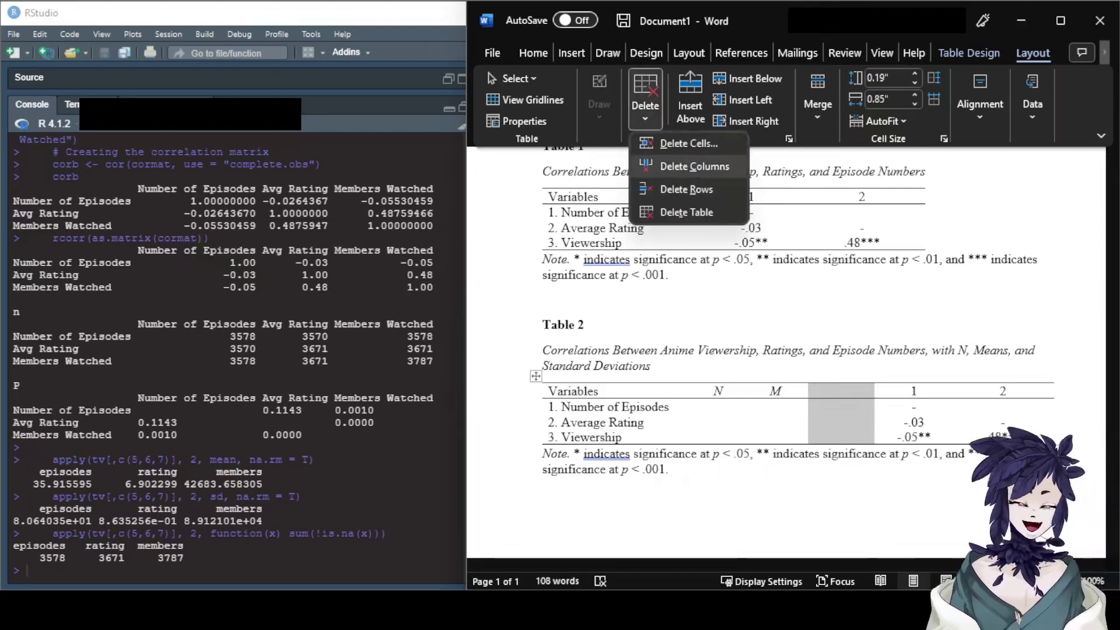
{"action": "left_click", "coordinate": [694, 166]}
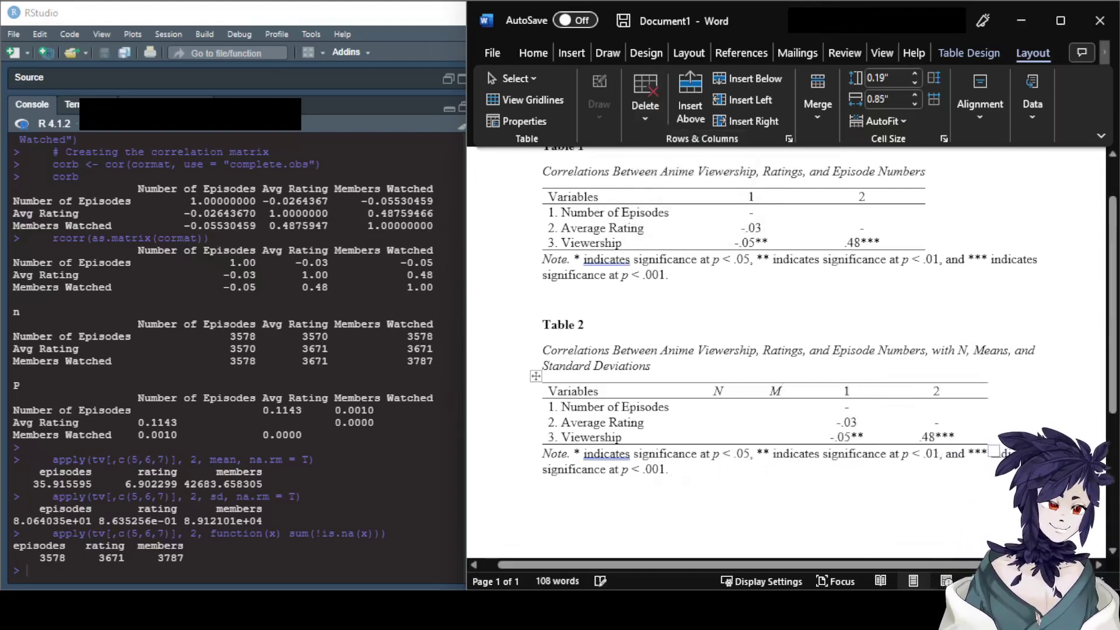
Step: Extend the M header to "M (SD)", keeping the letters italic and setting the parentheses in regular text
{"action": "type", "text": "(SD)"}
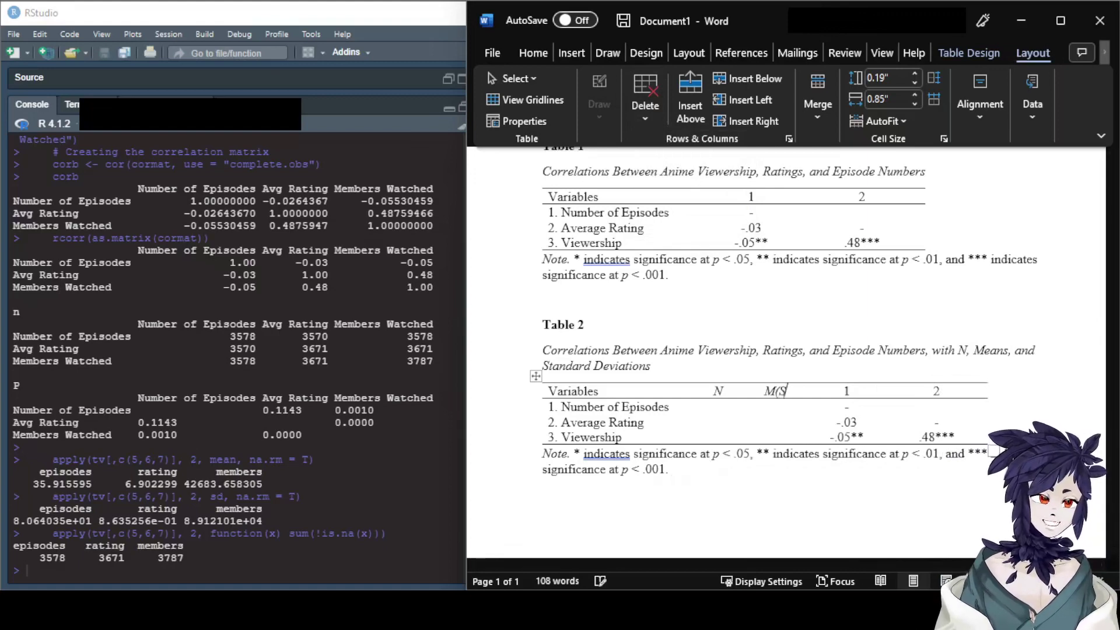
{"action": "key", "text": "shift+Left"}
{"action": "key", "text": "ctrl+i"}
{"action": "key", "text": "Left"}
{"action": "key", "text": "Left"}
{"action": "key", "text": "Left"}
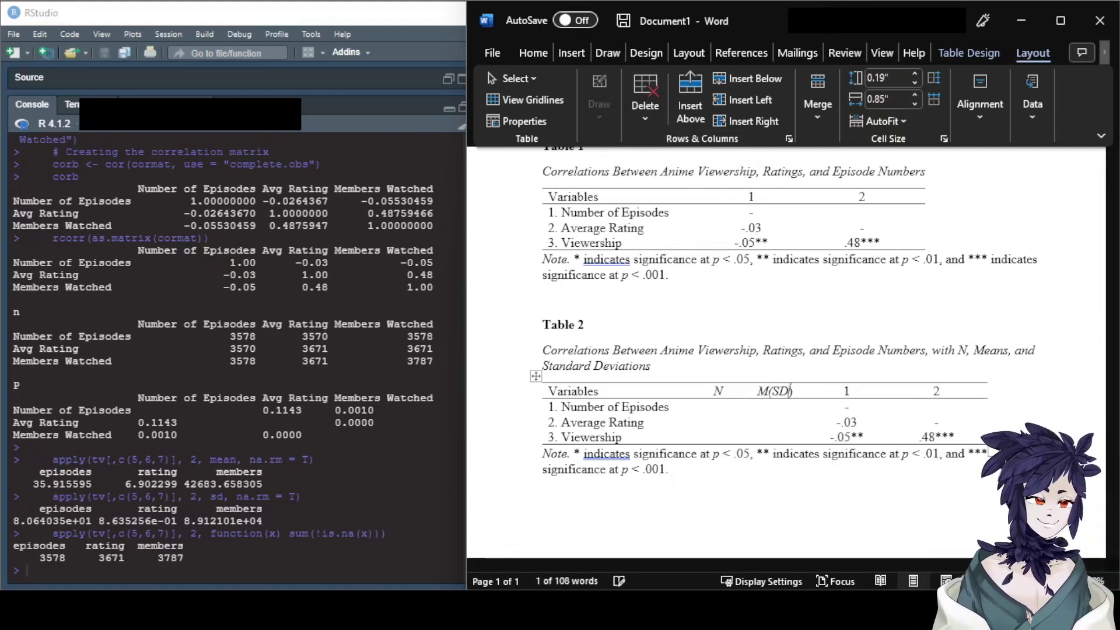
{"action": "key", "text": "shift+Left"}
{"action": "key", "text": "ctrl+i"}
{"action": "key", "text": "Left"}
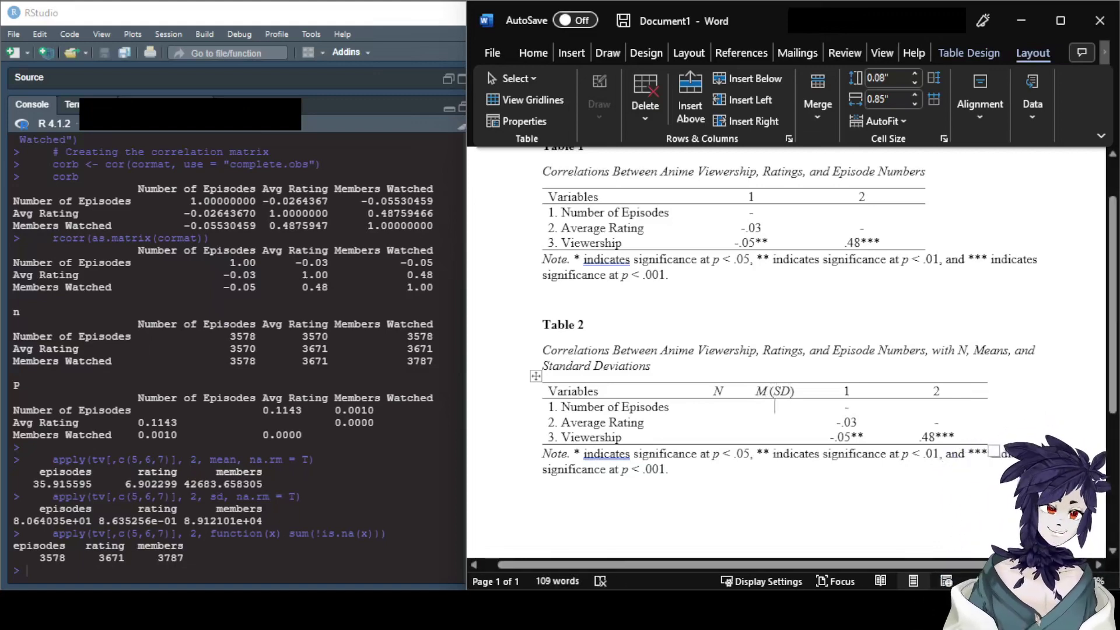
Step: Fill the N column of Table 2 with 3578 for Number of Episodes, 3671 for Average Rating and 3787 for Viewership
{"action": "scroll", "coordinate": [775, 383], "scroll_direction": "down", "scroll_amount": 1}
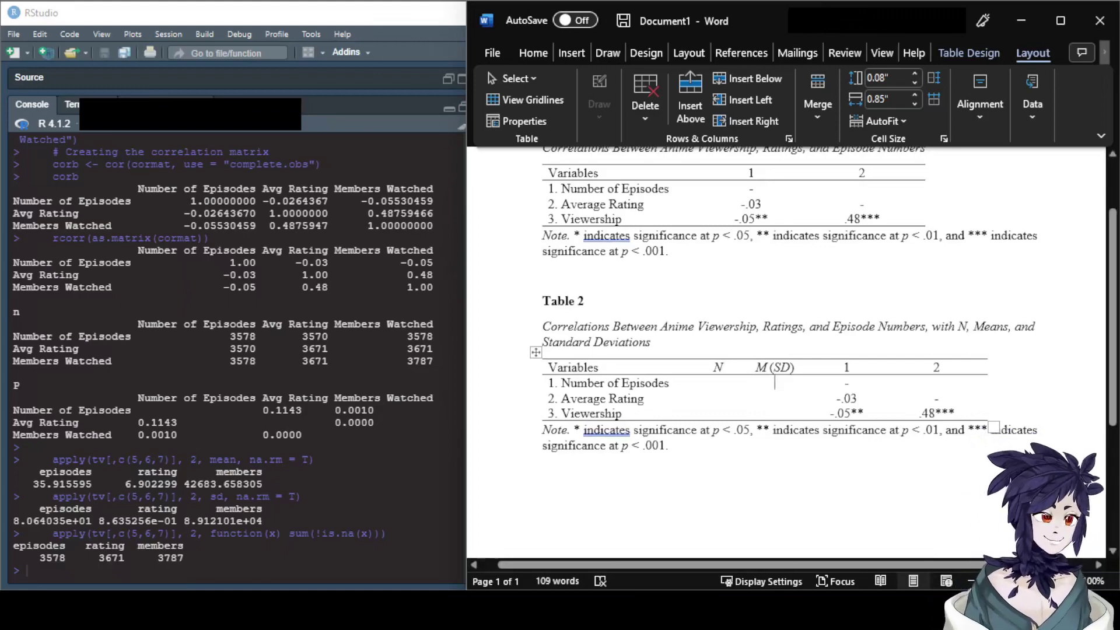
{"action": "left_click", "coordinate": [718, 383]}
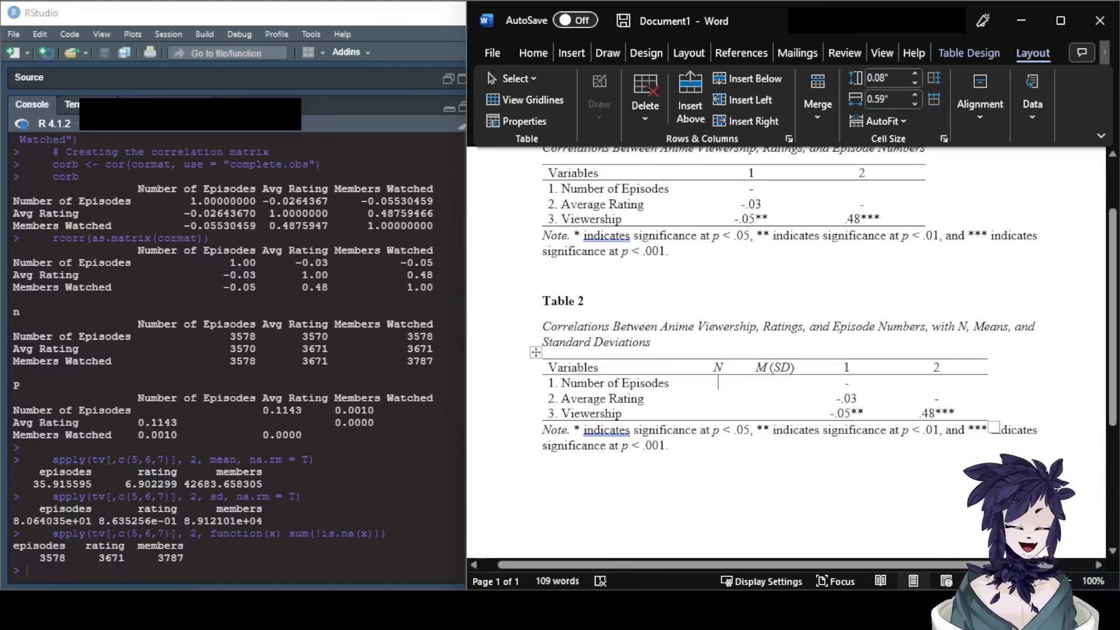
{"action": "key", "text": "alt+Tab"}
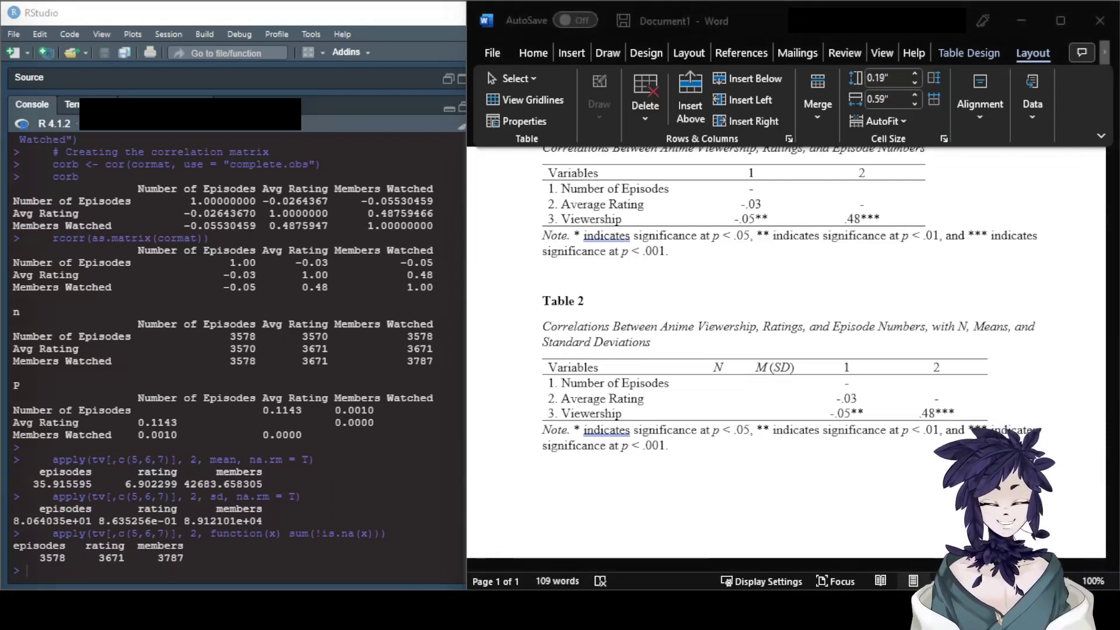
{"action": "left_click", "coordinate": [721, 384]}
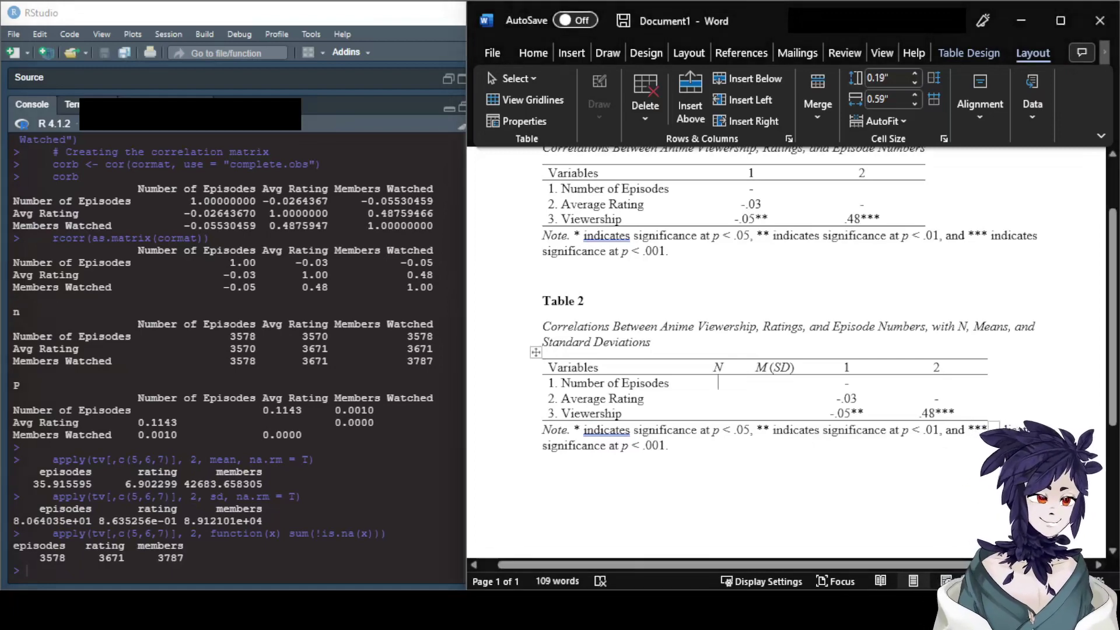
{"action": "type", "text": "3578"}
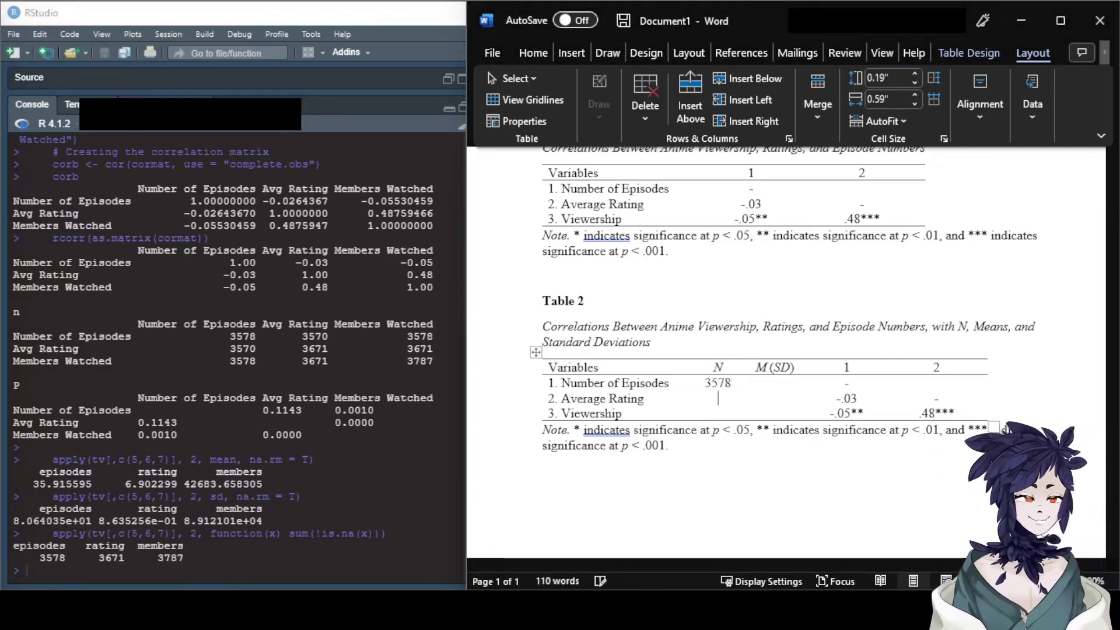
{"action": "key", "text": "Down"}
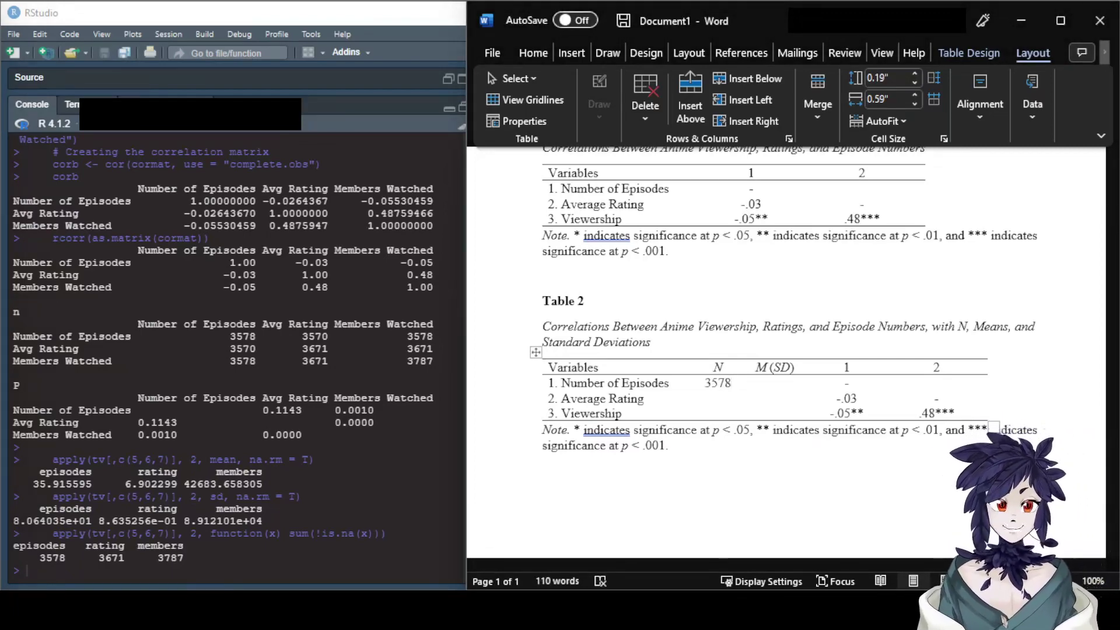
{"action": "type", "text": "3671"}
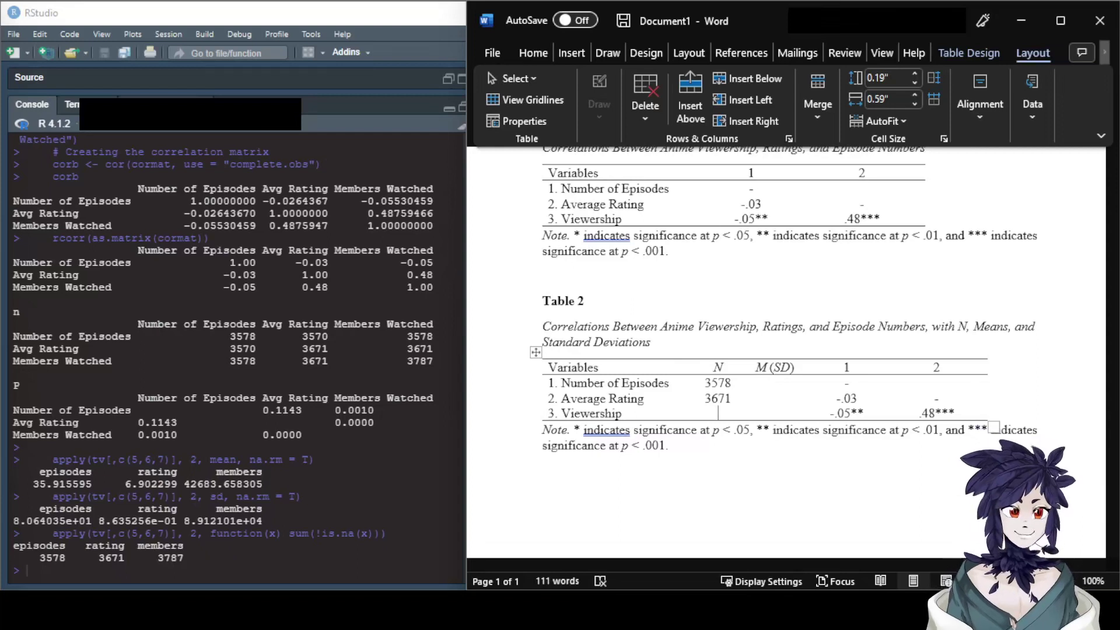
{"action": "type", "text": "37"}
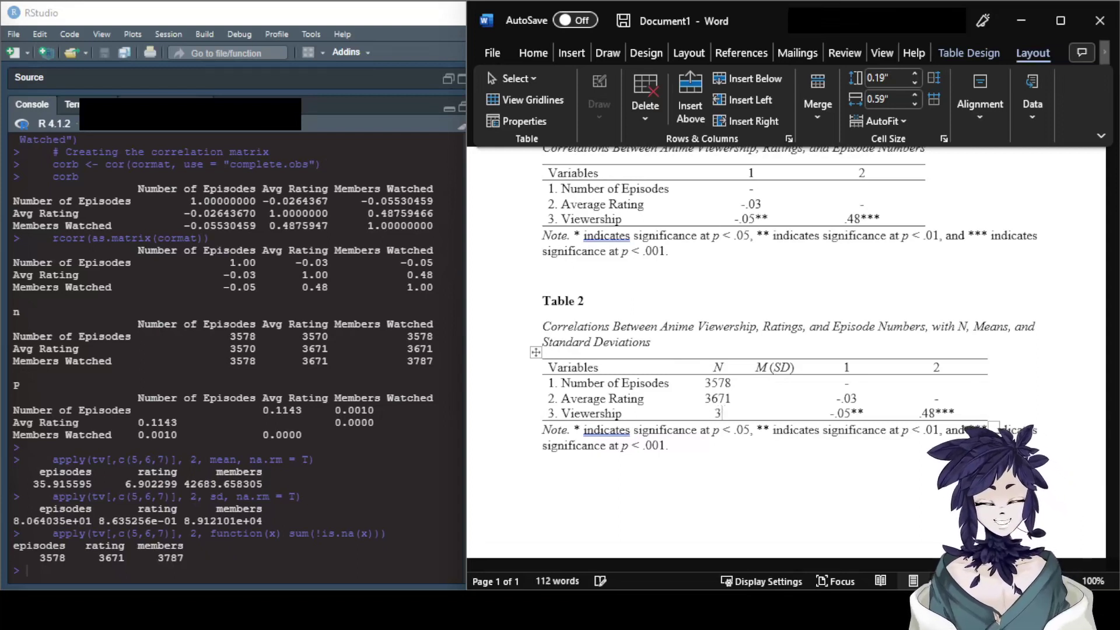
{"action": "type", "text": "87"}
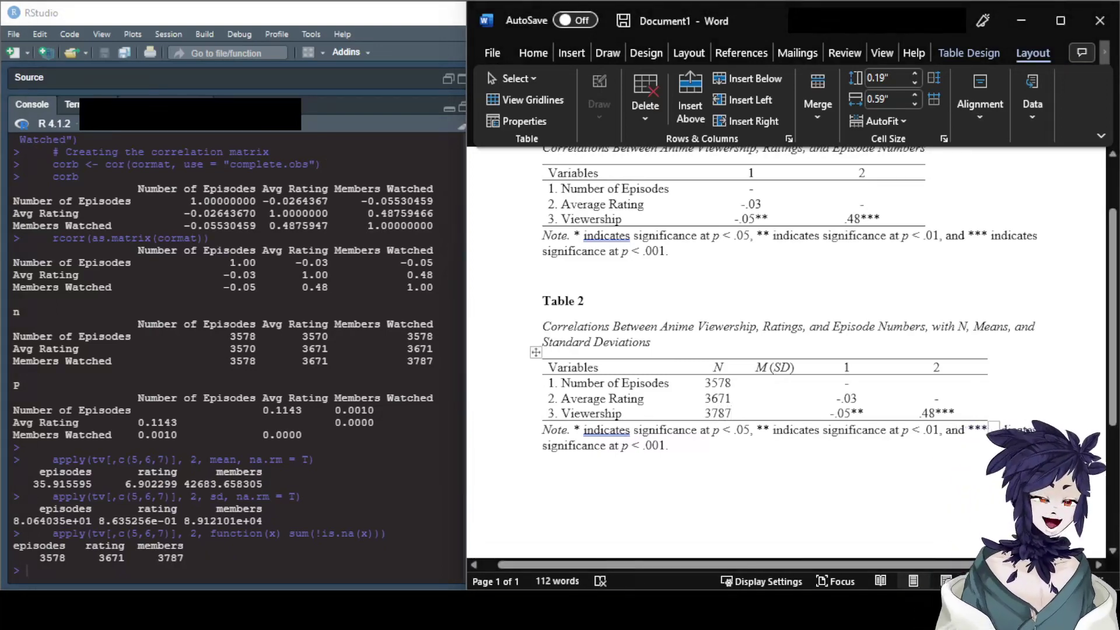
Step: Enter the mean 35.91 followed by an opening parenthesis in the M (SD) cell for Number of Episodes
{"action": "key", "text": "Right"}
{"action": "key", "text": "Up"}
{"action": "key", "text": "Up"}
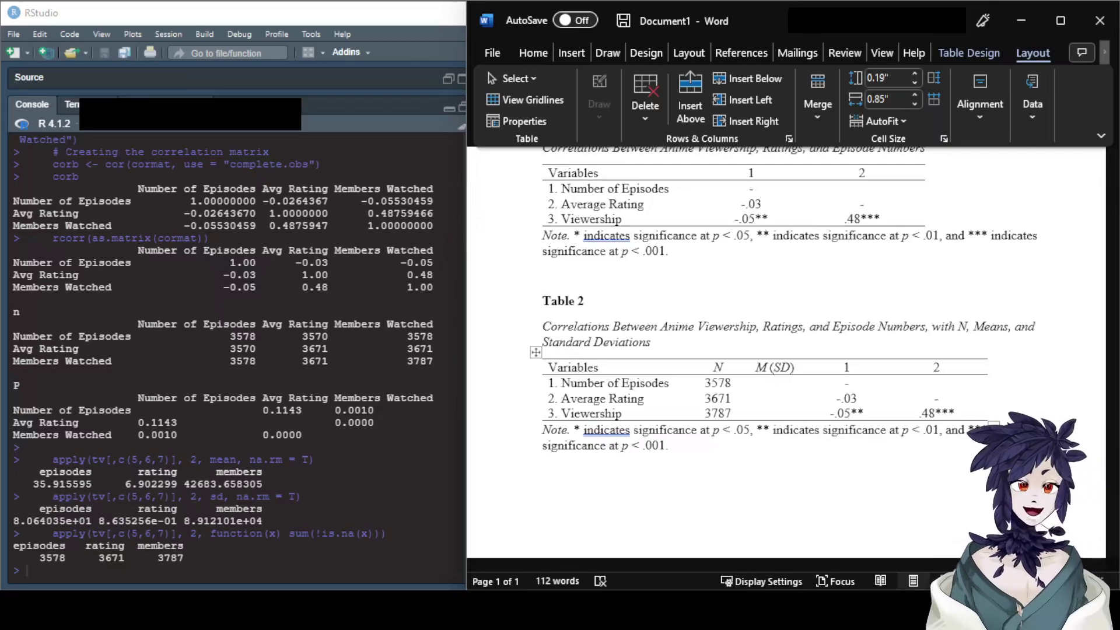
{"action": "type", "text": "35."}
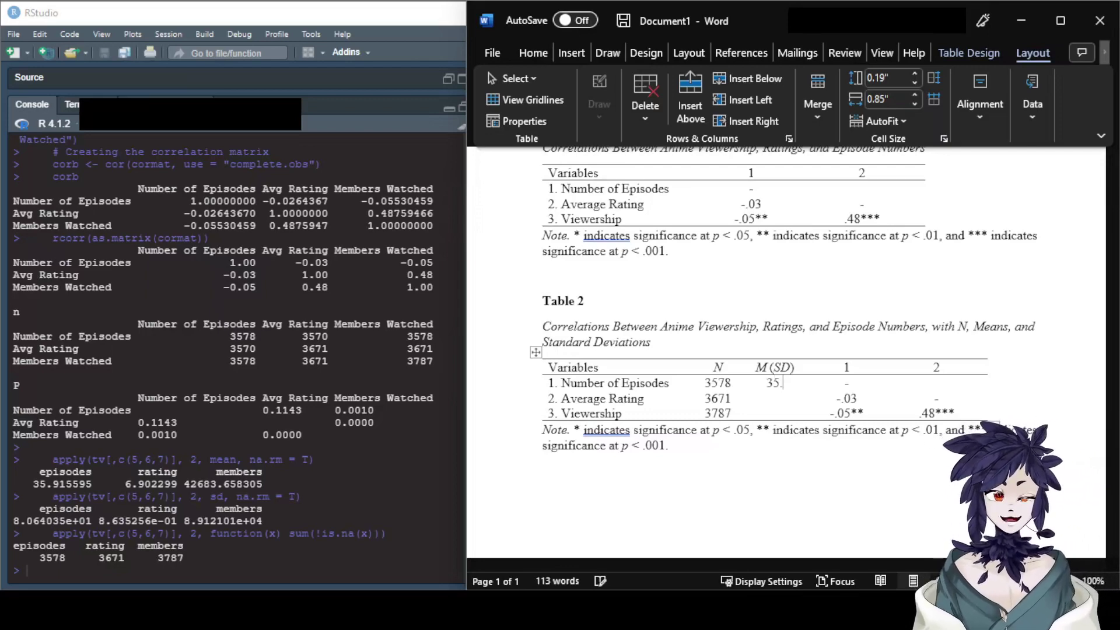
{"action": "type", "text": "91"}
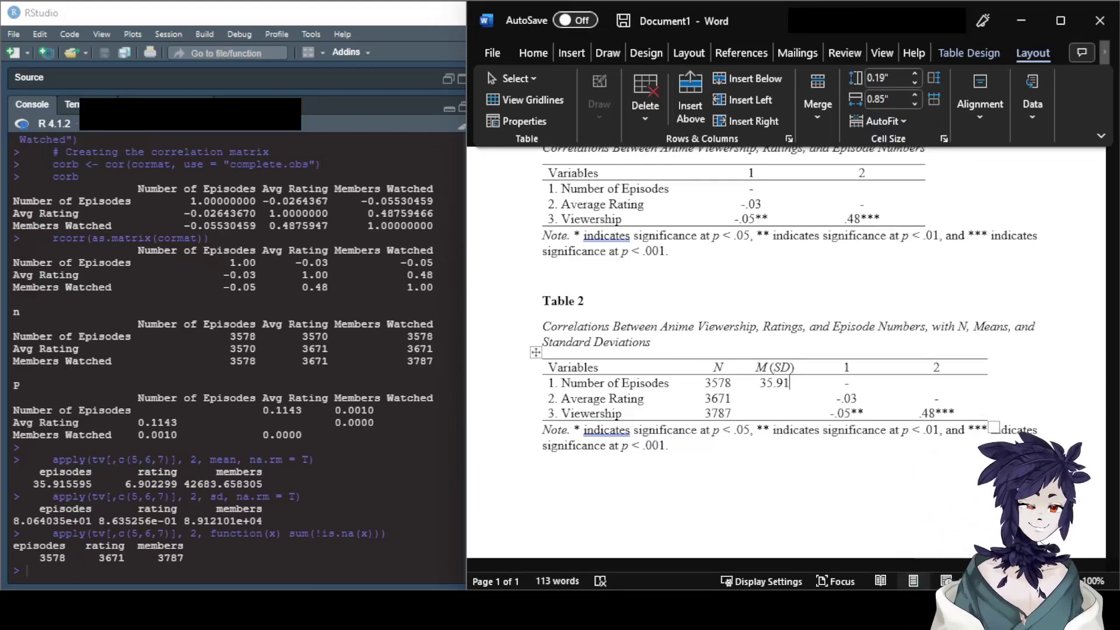
{"action": "type", "text": "("}
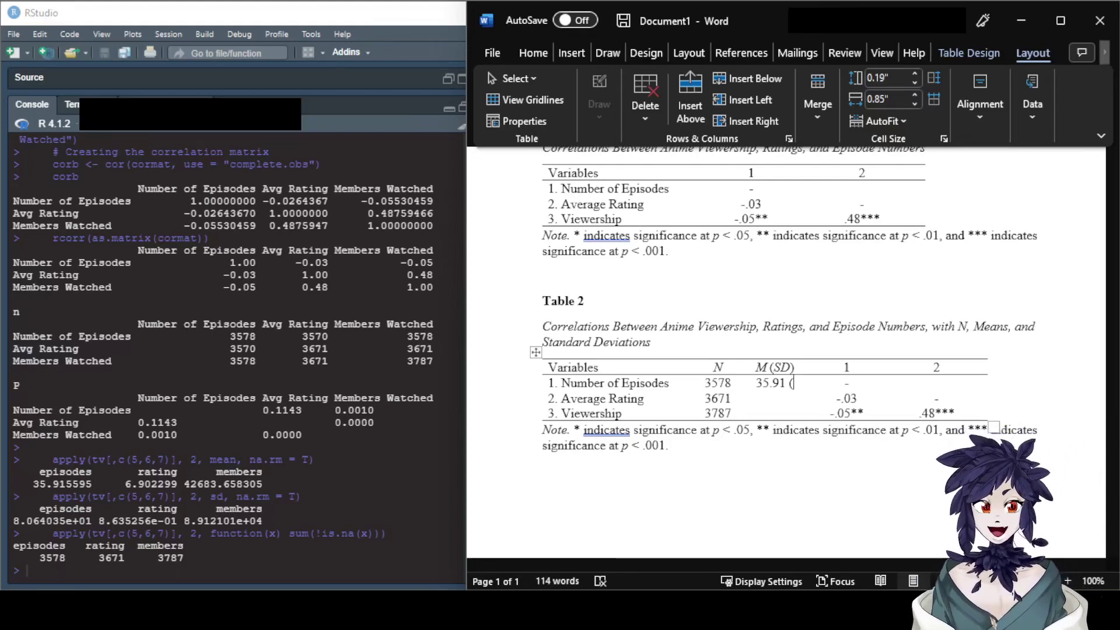
Step: Complete the Number of Episodes entry with standard deviation 0.81 and a closing parenthesis, widening the M (SD) column to 0.97" so it fits on one line
{"action": "left_click_drag", "start_coordinate": [92, 522], "coordinate": [73, 521]}
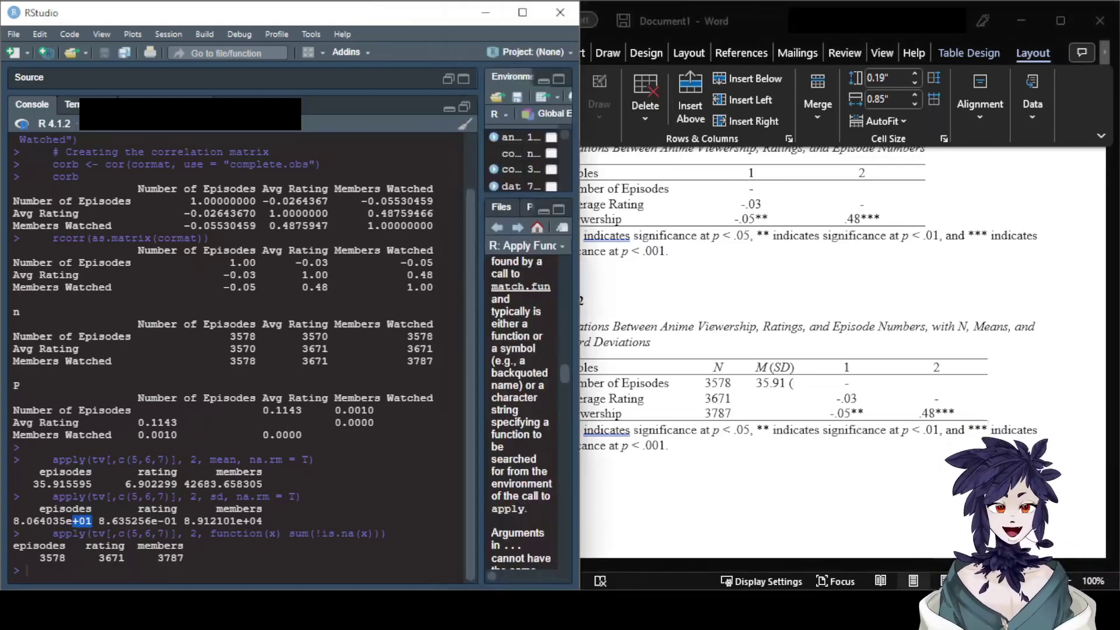
{"action": "key", "text": "alt+Tab"}
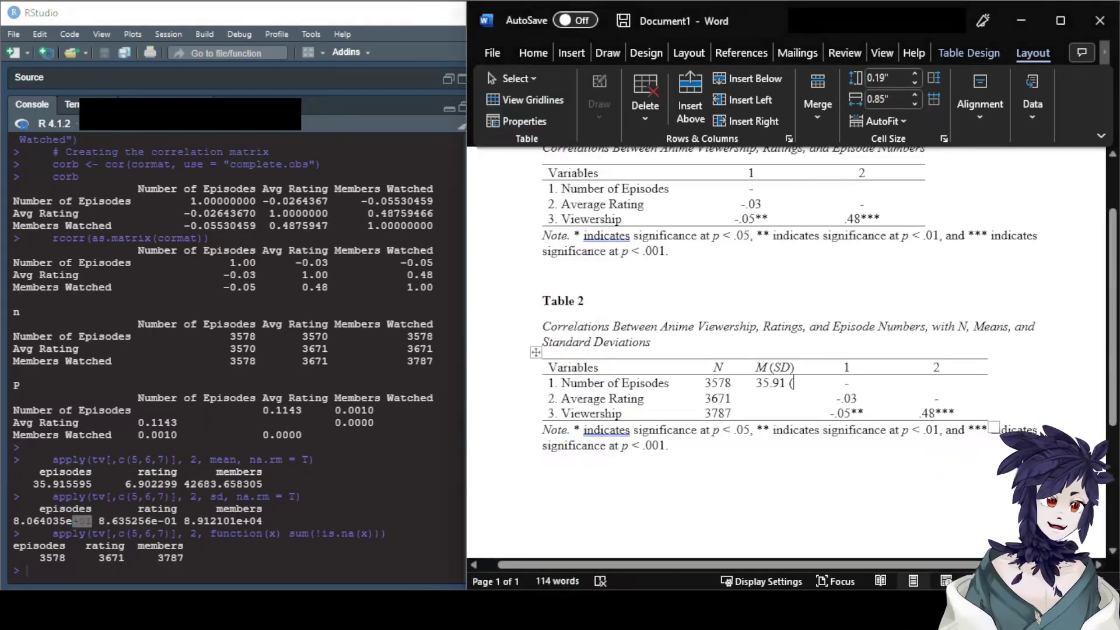
{"action": "type", "text": "0."}
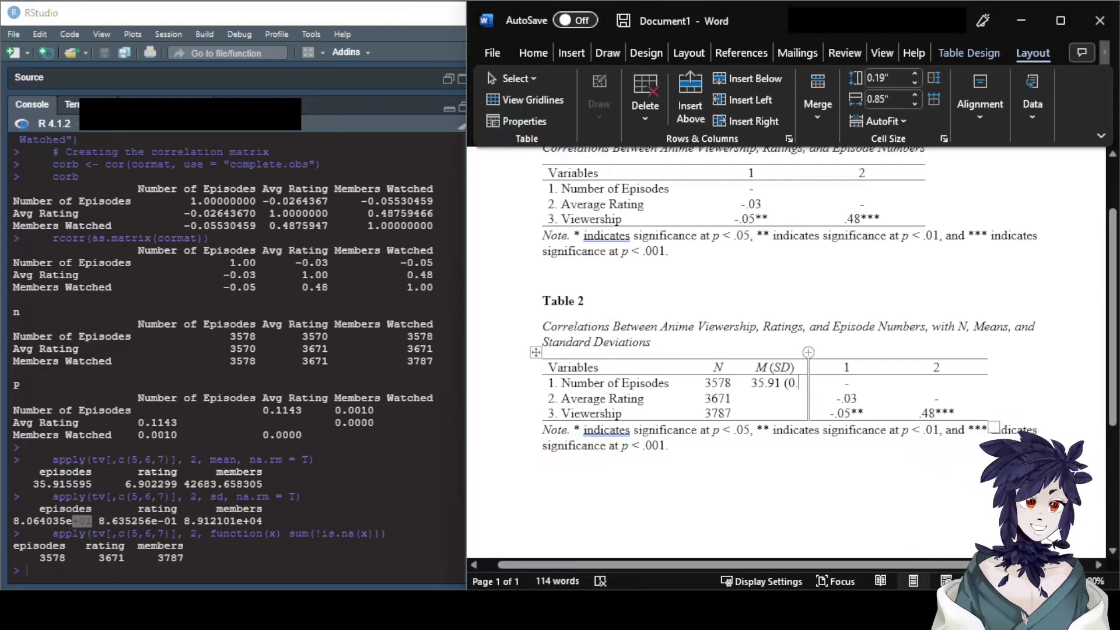
{"action": "type", "text": "81)"}
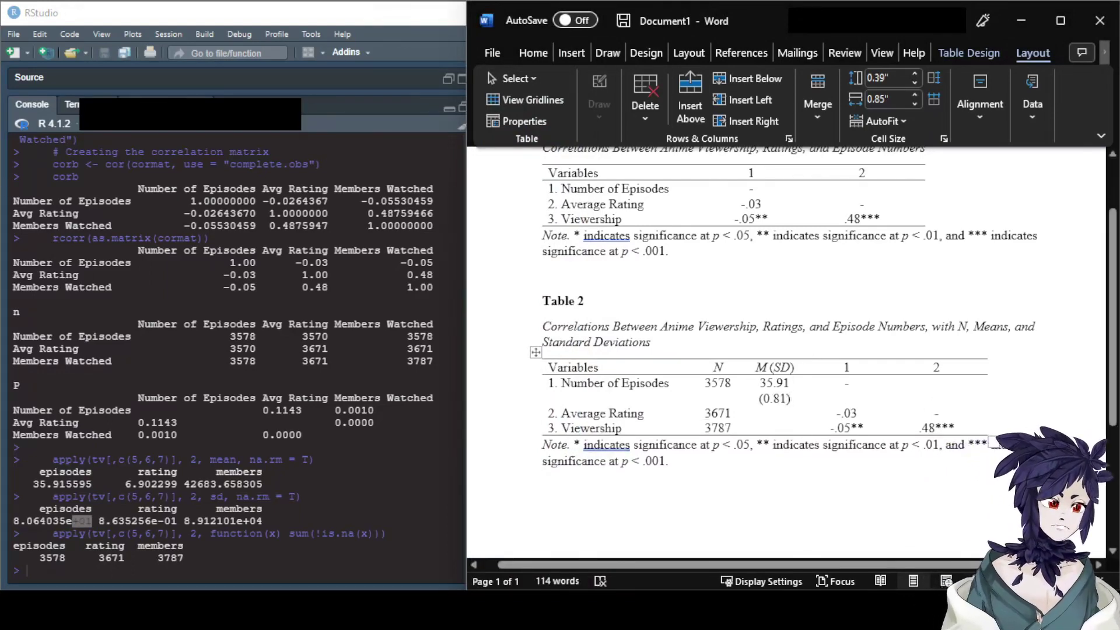
{"action": "left_click_drag", "start_coordinate": [809, 390], "coordinate": [817, 390]}
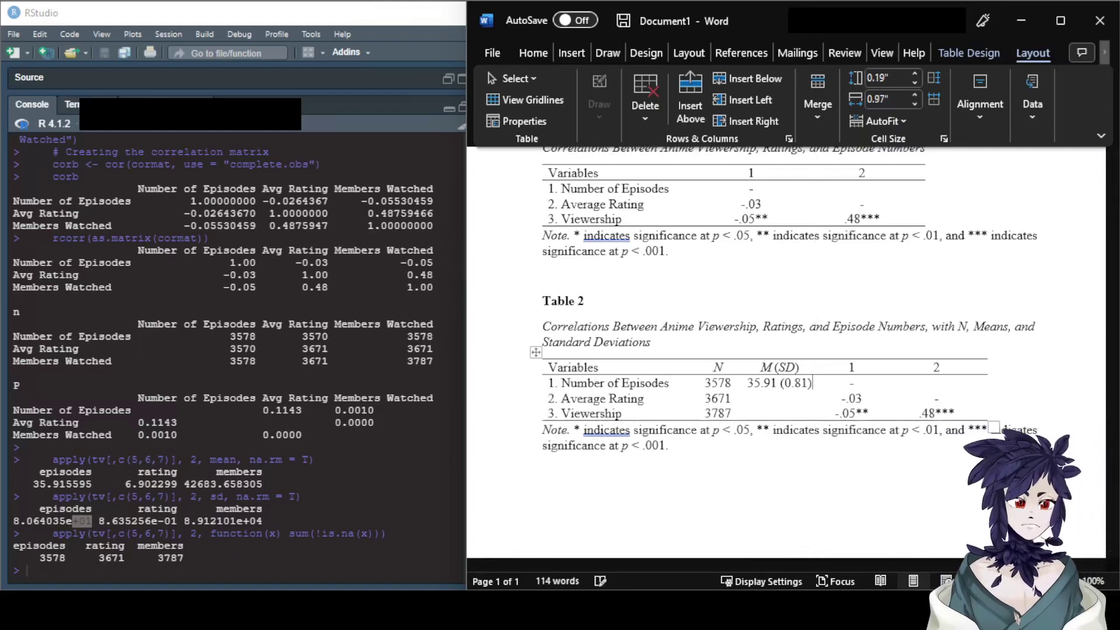
{"action": "left_click", "coordinate": [82, 522]}
{"action": "left_click", "coordinate": [813, 383]}
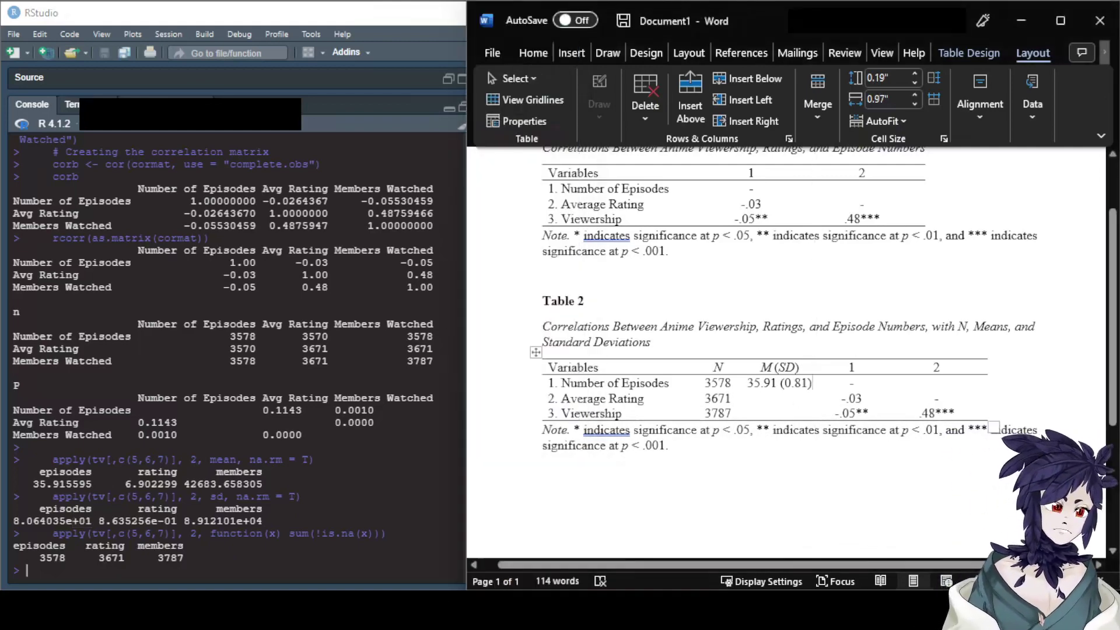
Step: Enter the mean 6.90 with empty parentheses for Average Rating in M (SD), and highlight the rating's standard deviation digits in the RStudio console
{"action": "left_click", "coordinate": [780, 399]}
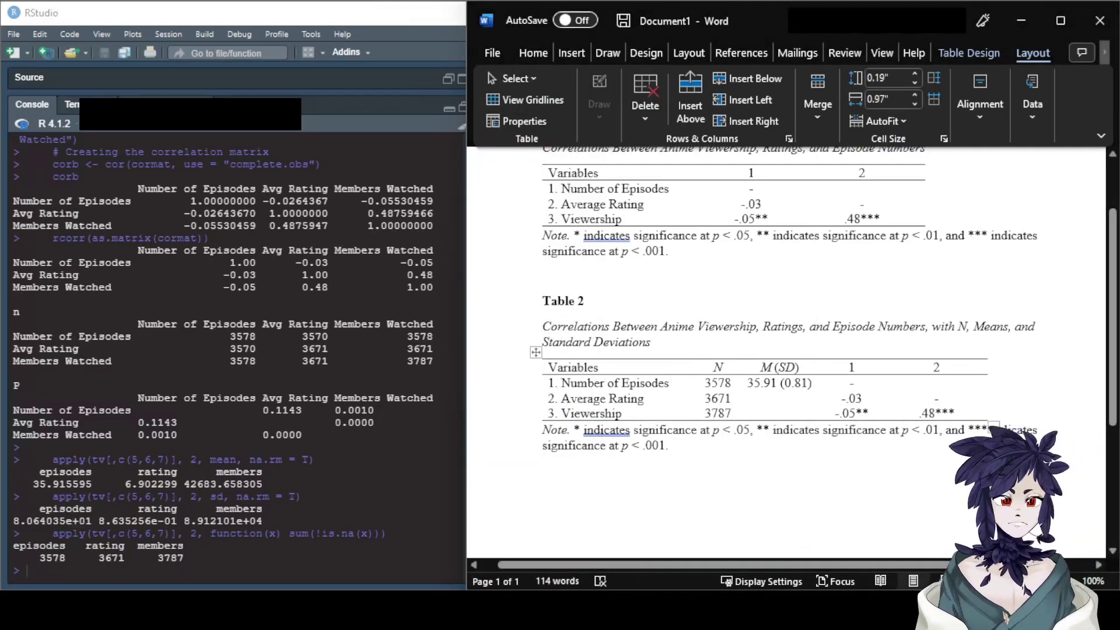
{"action": "key", "text": "alt+Tab"}
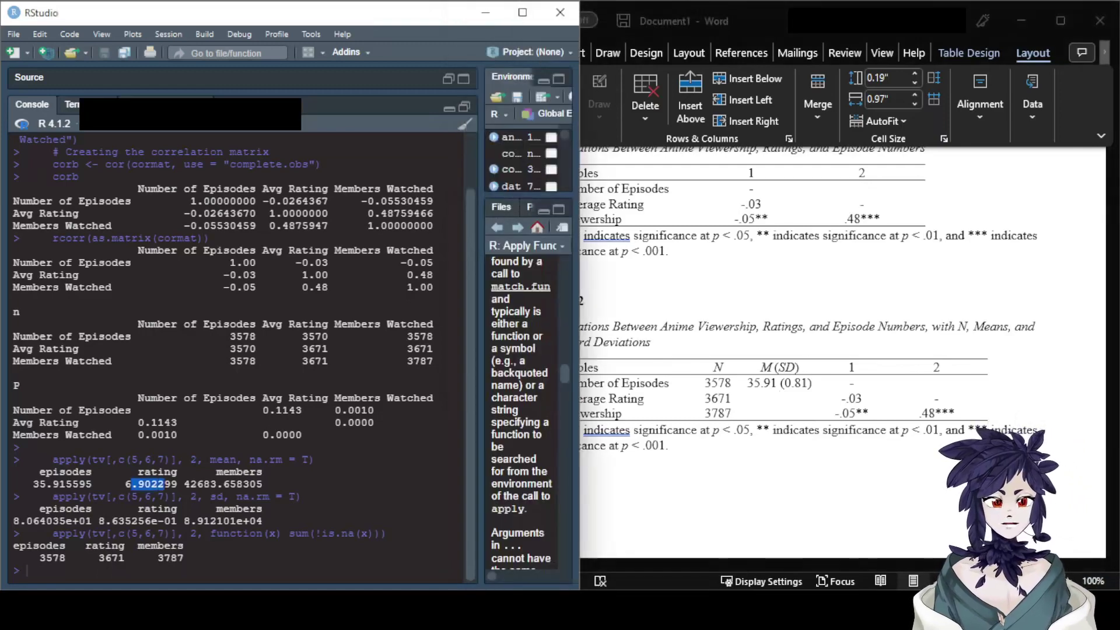
{"action": "key", "text": "alt+Tab"}
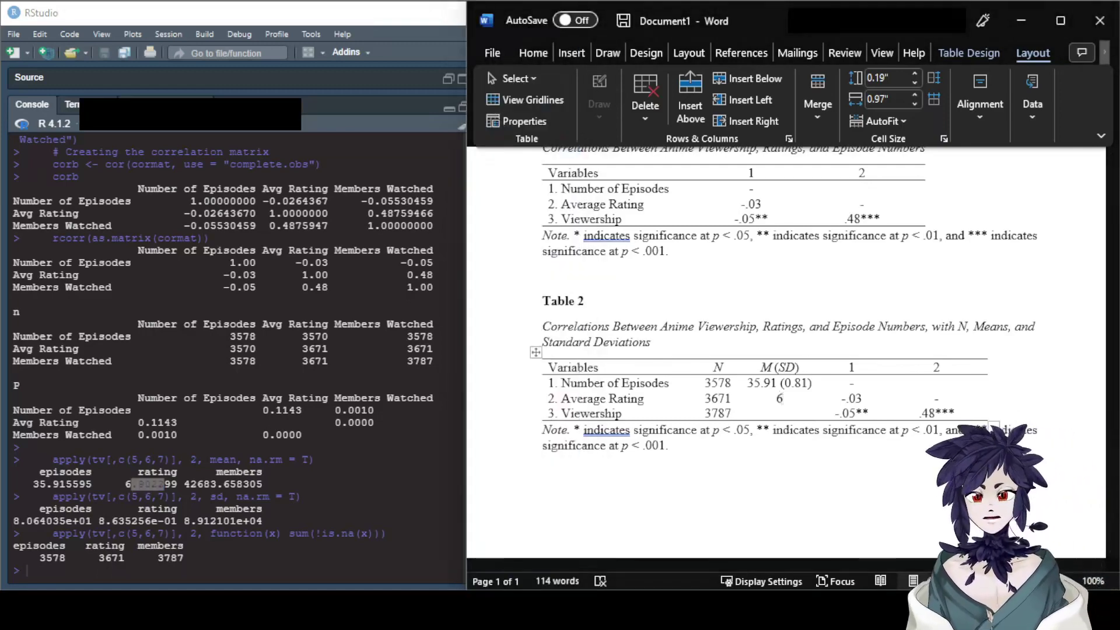
{"action": "type", "text": "6.90"}
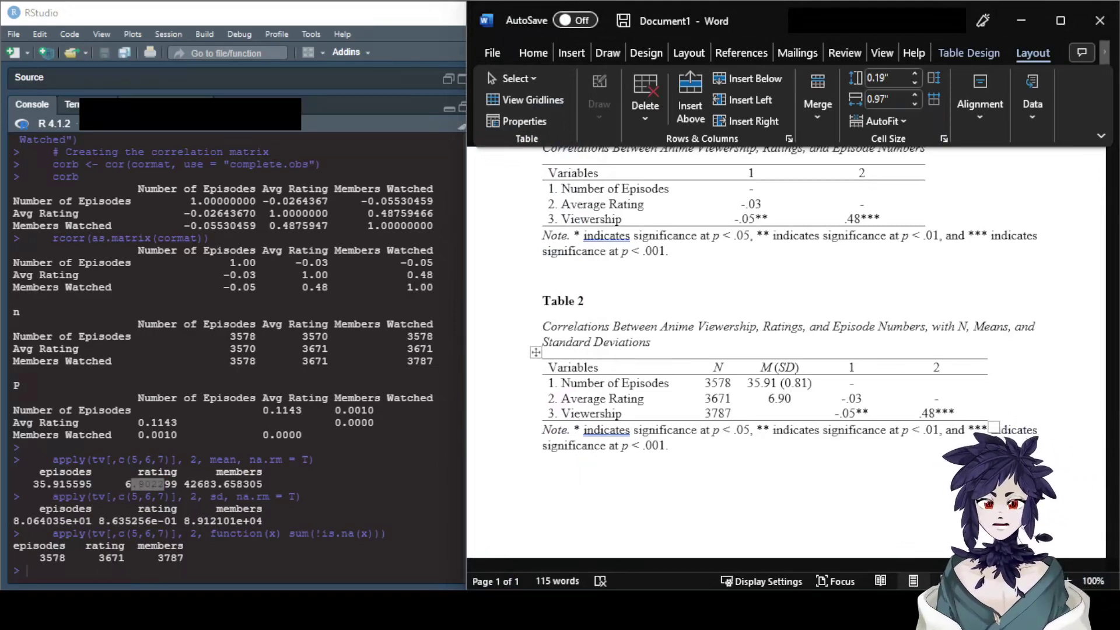
{"action": "type", "text": " 1"}
{"action": "key", "text": "BackSpace"}
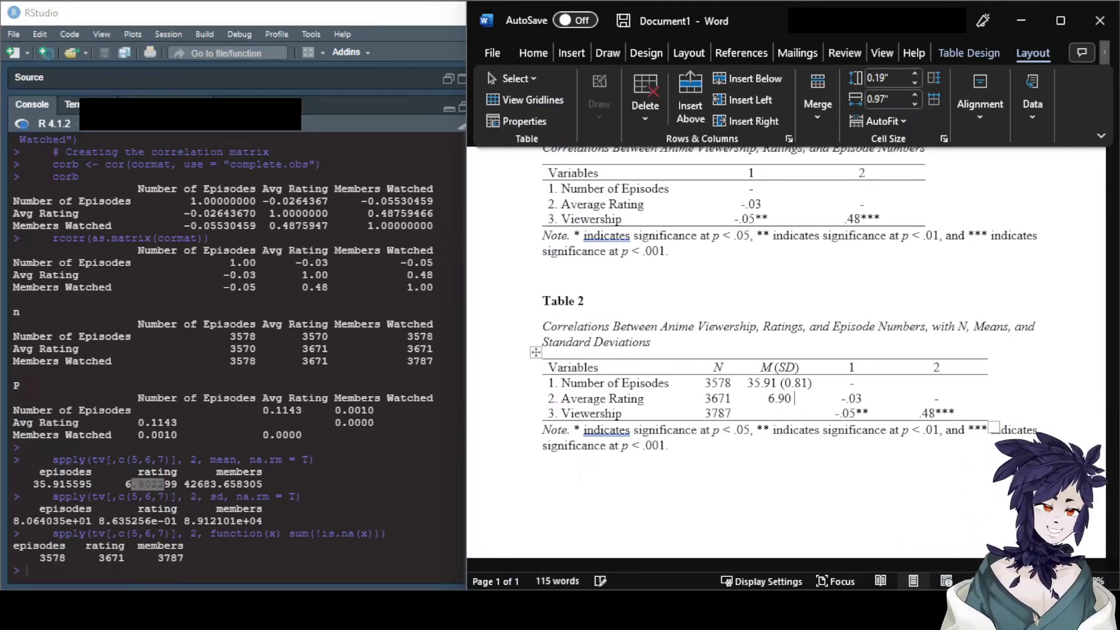
{"action": "type", "text": "()"}
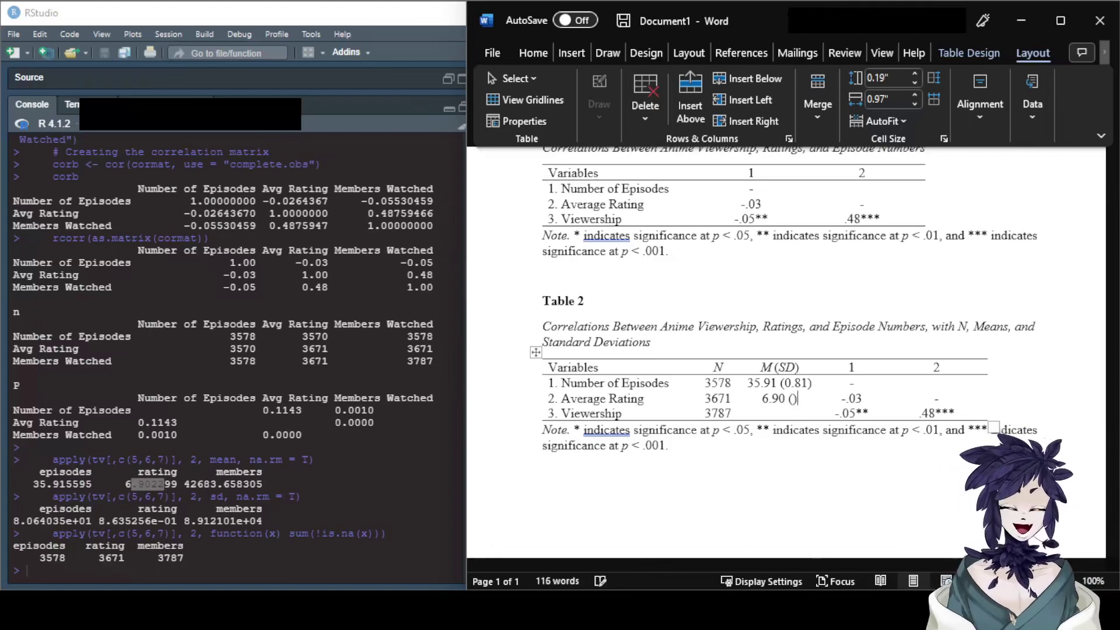
{"action": "key", "text": "Left"}
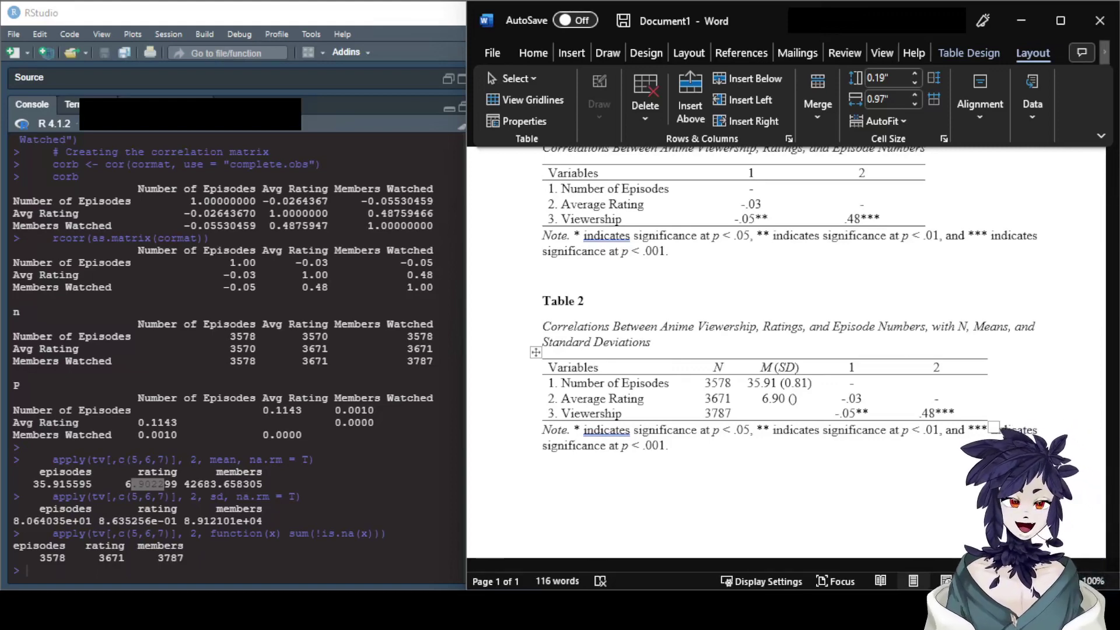
{"action": "left_click_drag", "start_coordinate": [177, 520], "coordinate": [111, 521]}
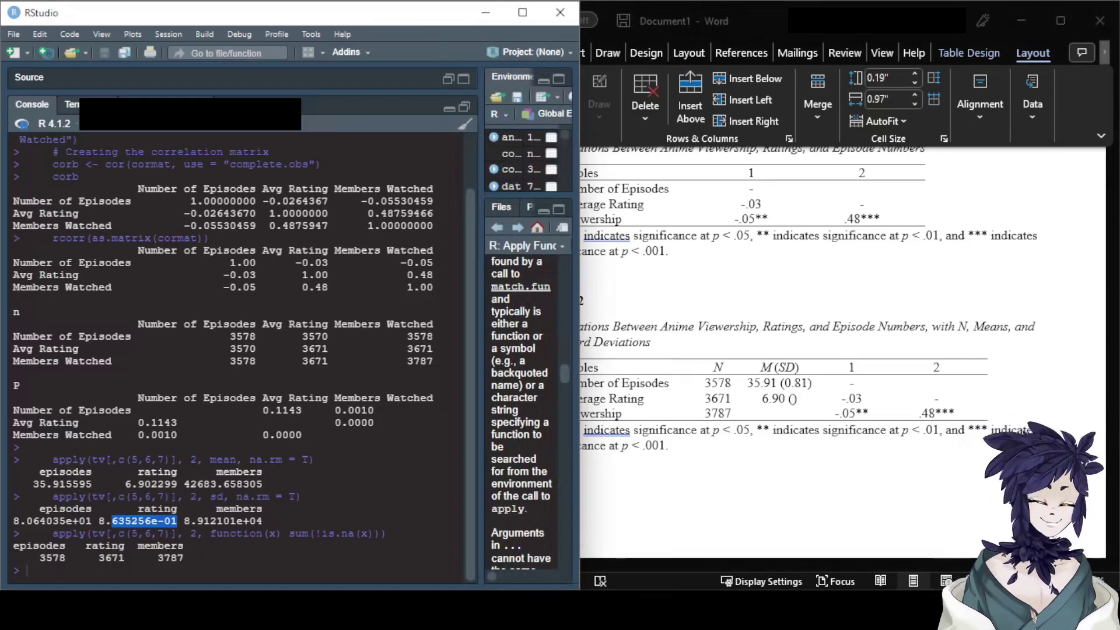
{"action": "key", "text": "alt+Tab"}
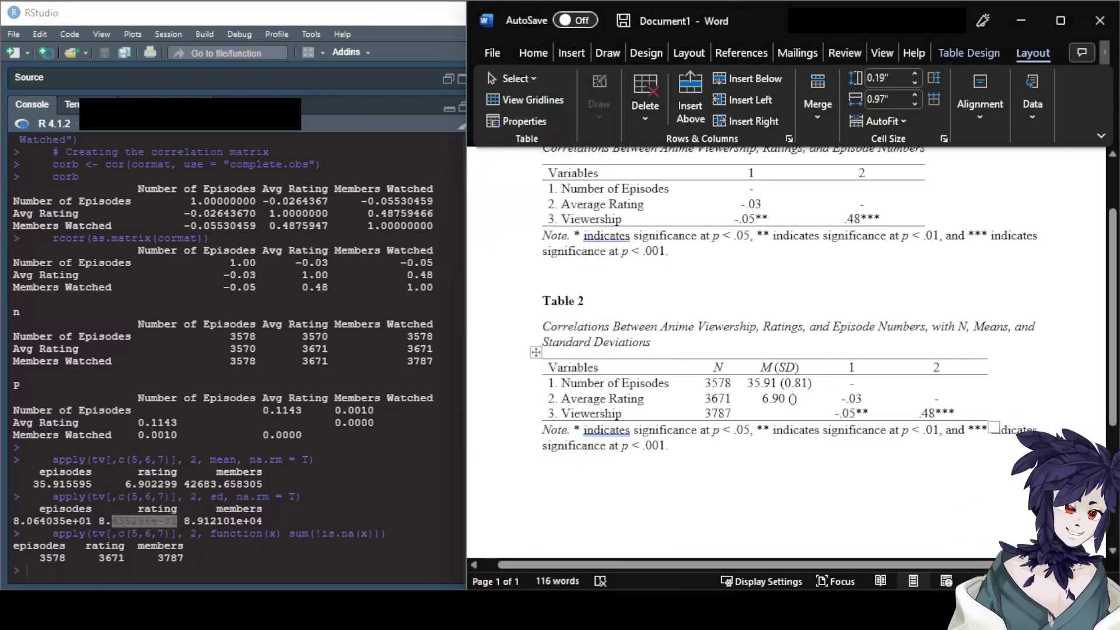
Step: Correct the standard deviation for Number of Episodes to 80.64 and widen the M (SD) column to 1.22" so the entry fits on one line
{"action": "left_click", "coordinate": [801, 384]}
{"action": "key", "text": "Right"}
{"action": "key", "text": "BackSpace"}
{"action": "key", "text": "BackSpace"}
{"action": "key", "text": "BackSpace"}
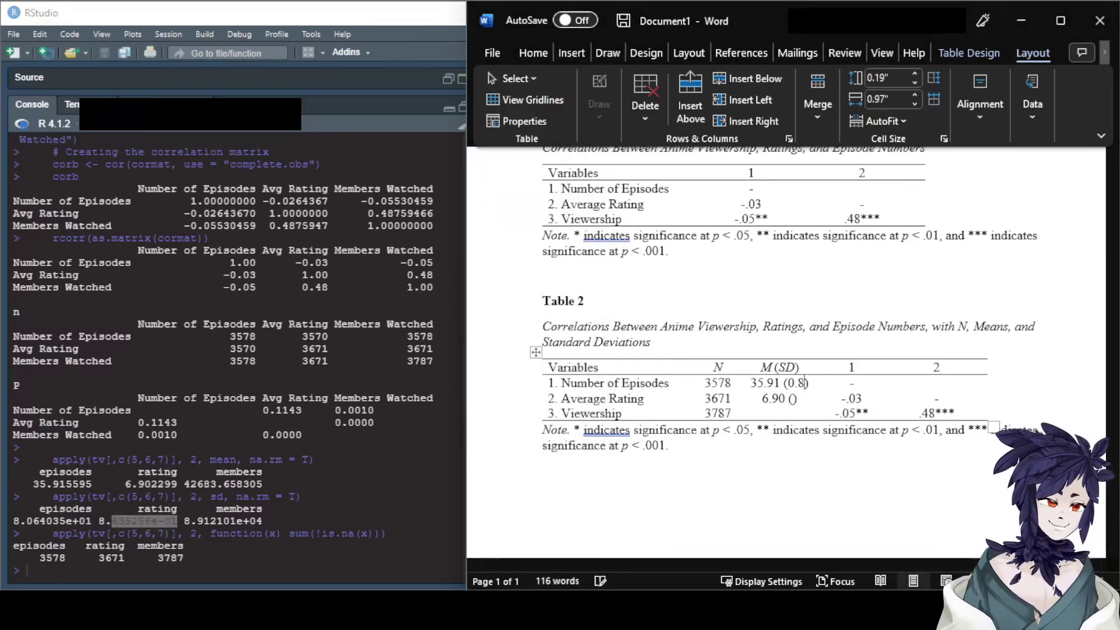
{"action": "key", "text": "BackSpace"}
{"action": "type", "text": "8"}
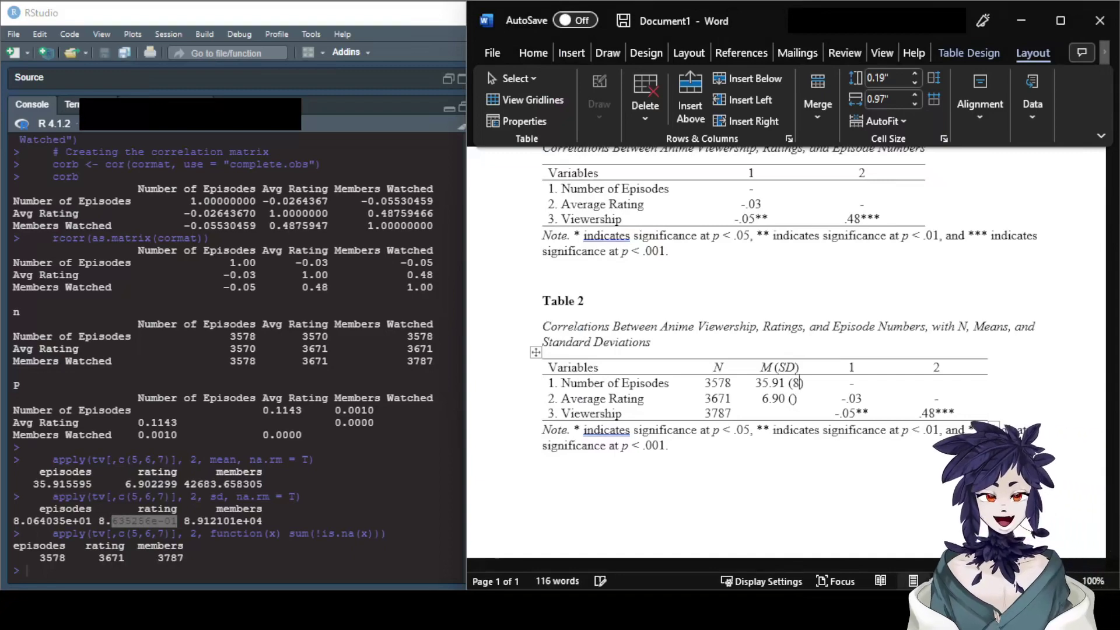
{"action": "type", "text": "0"}
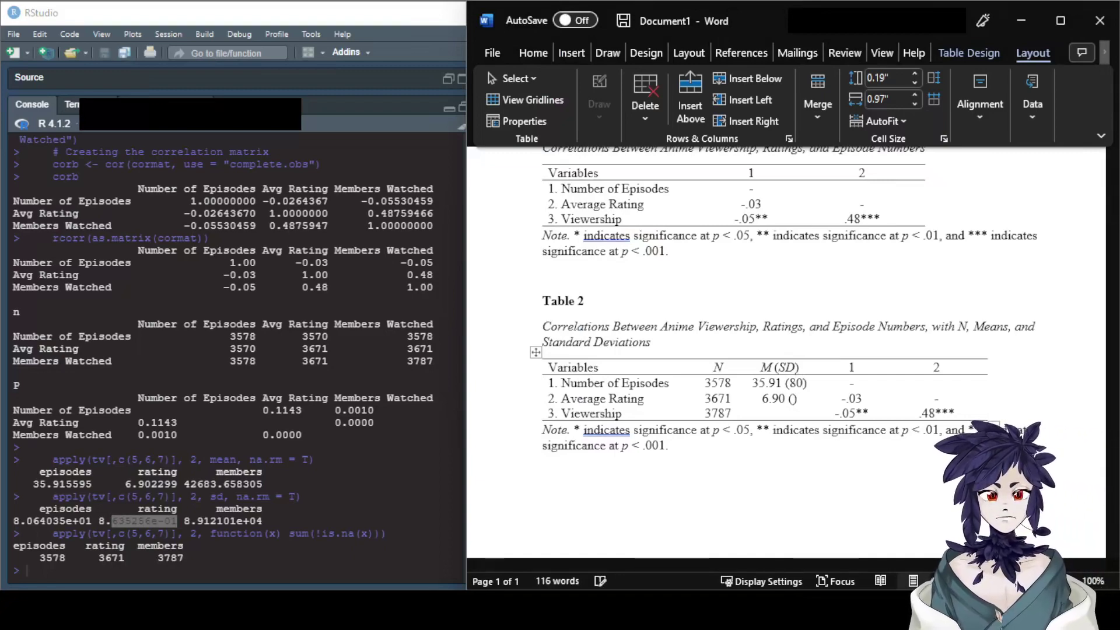
{"action": "type", "text": ".64"}
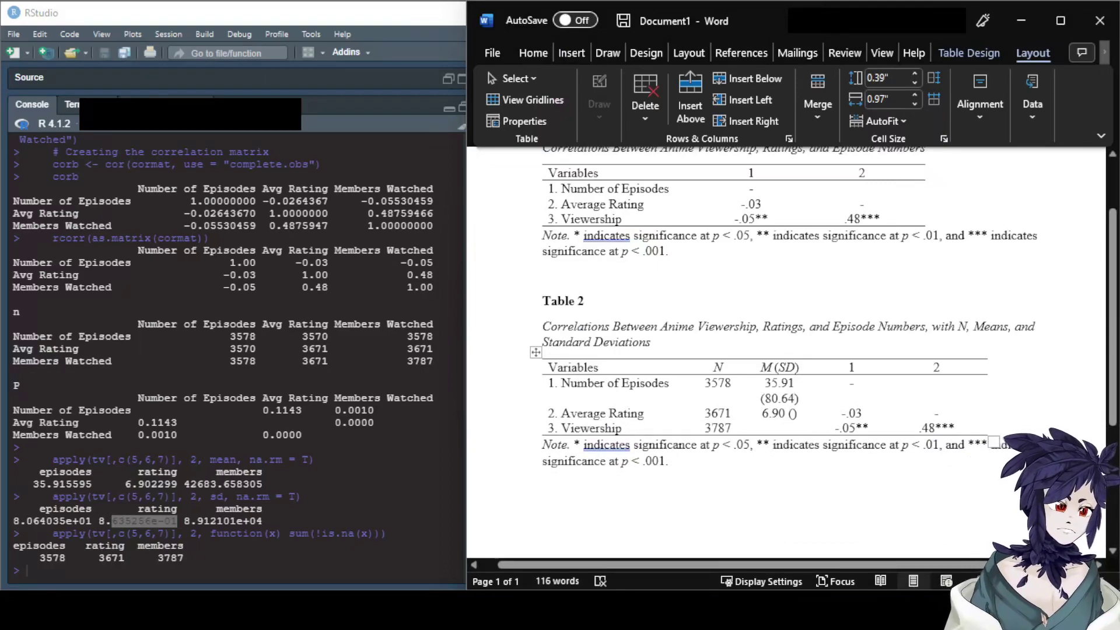
{"action": "left_click_drag", "start_coordinate": [818, 391], "coordinate": [838, 392]}
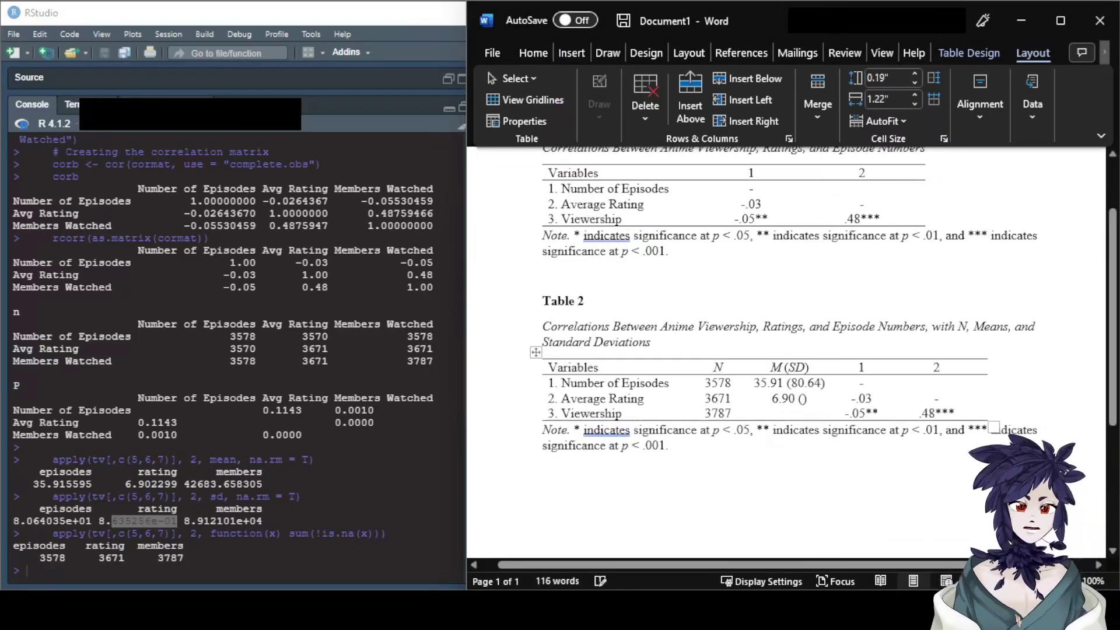
Step: Fill in the standard deviation 0.86 inside the parentheses of the Average Rating entry in Table 2
{"action": "left_click", "coordinate": [803, 399]}
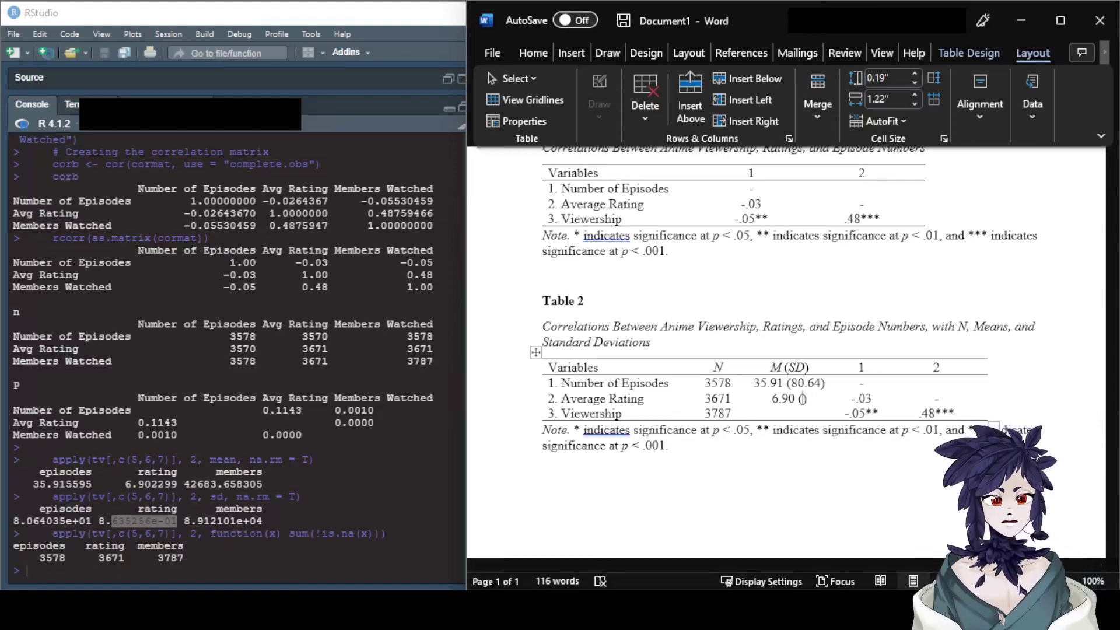
{"action": "type", "text": "0.8"}
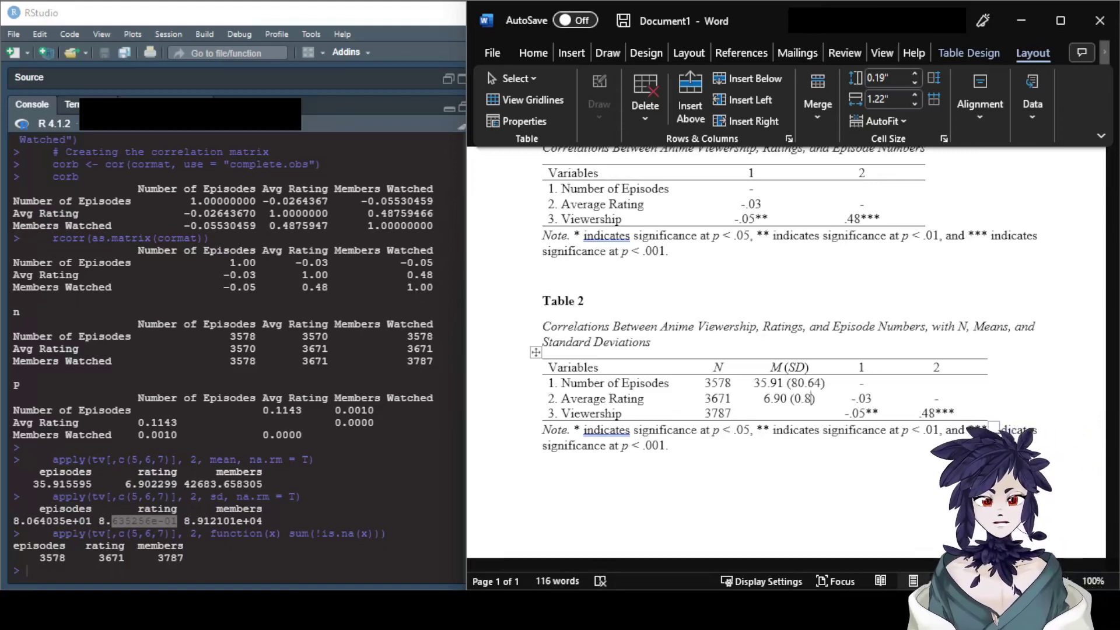
{"action": "type", "text": "6"}
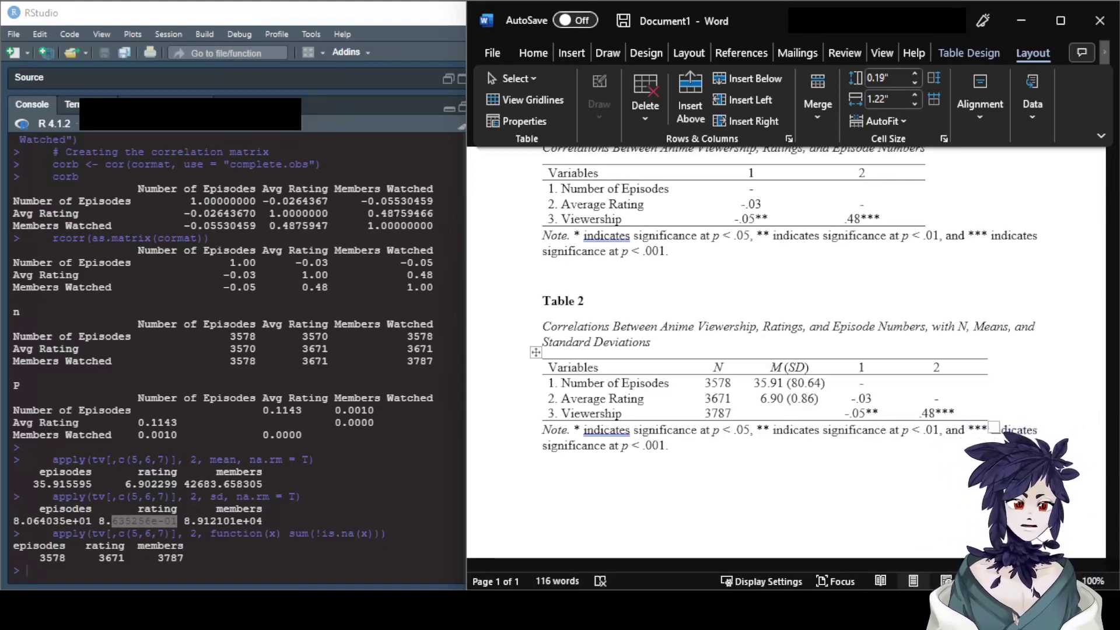
{"action": "type", "text": "4"}
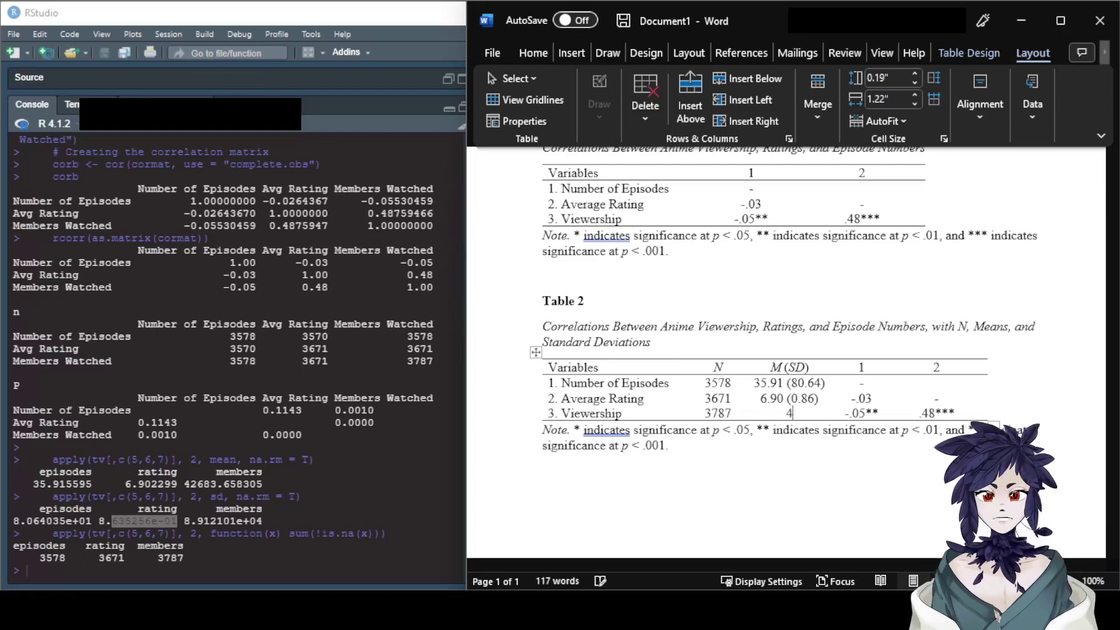
{"action": "type", "text": "2."}
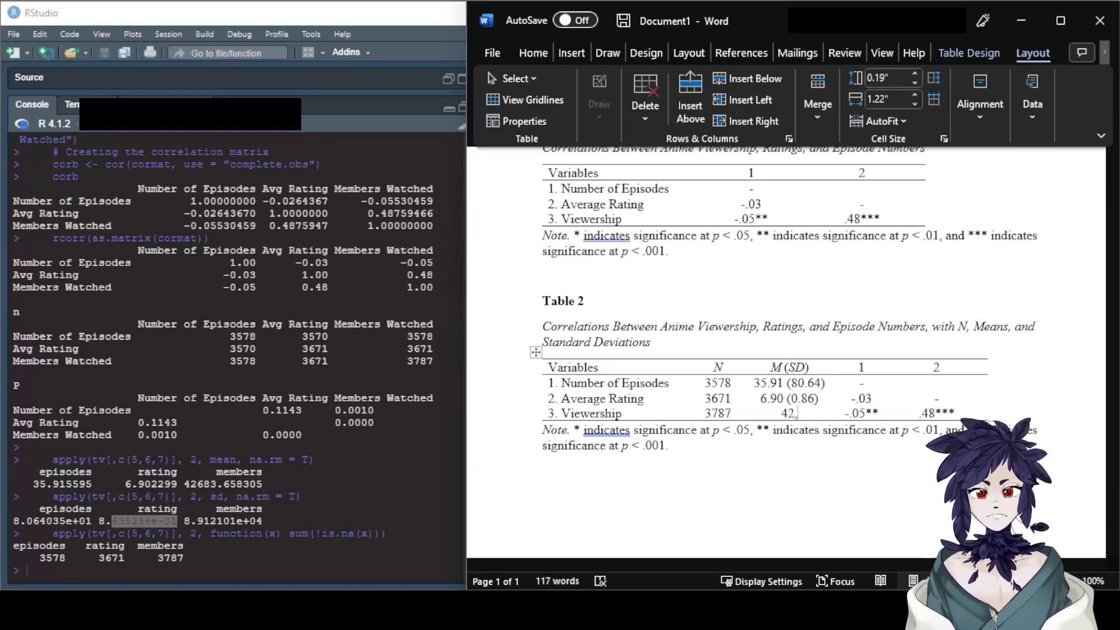
{"action": "type", "text": "683"}
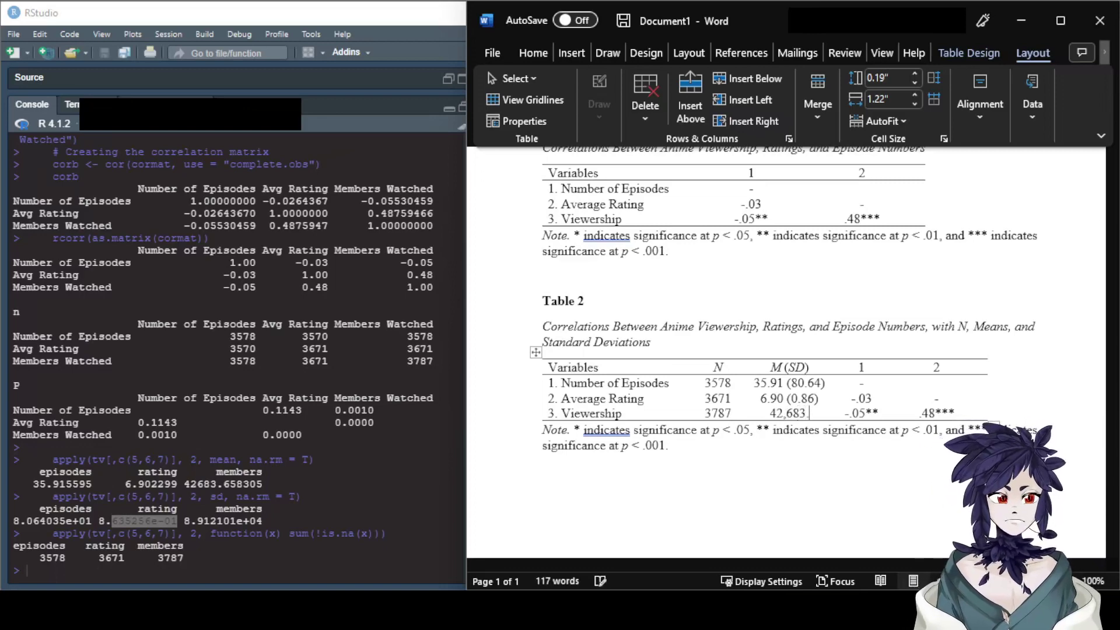
{"action": "type", "text": ".66 ("}
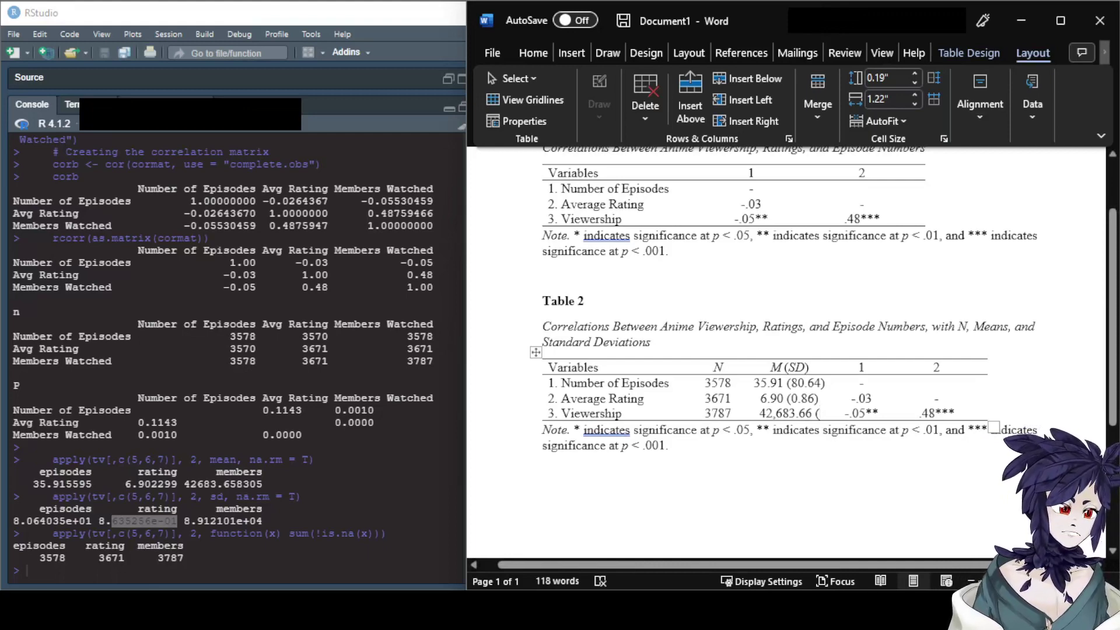
Step: Enter the mean 42,683.66 and an opening parenthesis in Viewership's M (SD) cell, narrow column 1, and widen the M (SD) column to 1.72"
{"action": "left_click_drag", "start_coordinate": [887, 398], "coordinate": [932, 398]}
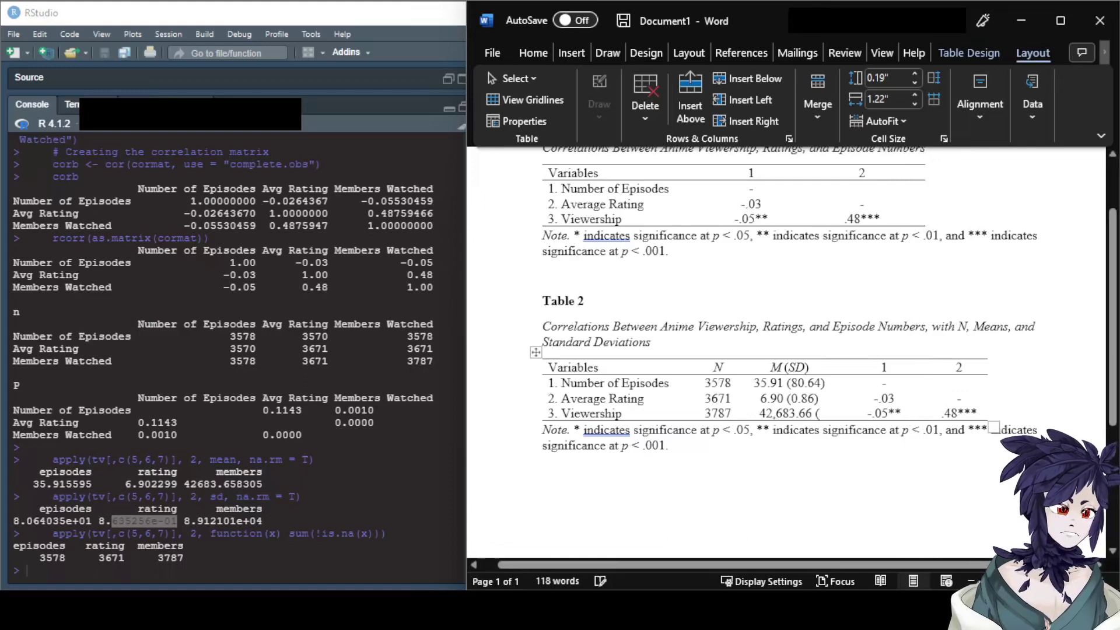
{"action": "left_click_drag", "start_coordinate": [838, 399], "coordinate": [878, 398]}
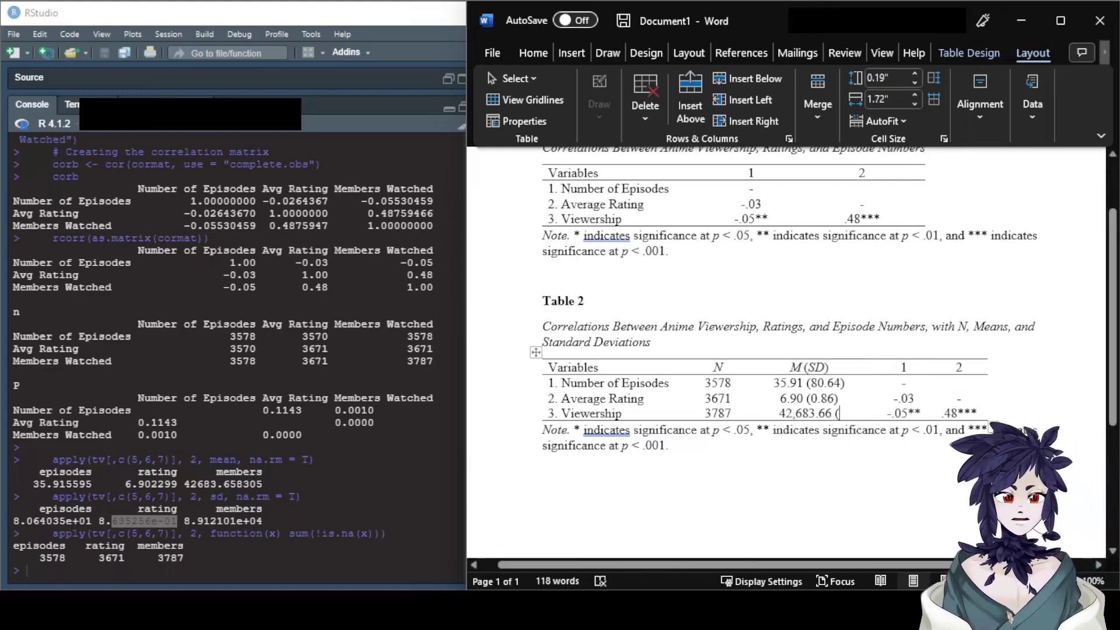
Step: Complete the Viewership entry with standard deviation 89,121.01 and a closing parenthesis, highlighting the members value's digits in the RStudio console for reference
{"action": "type", "text": "8"}
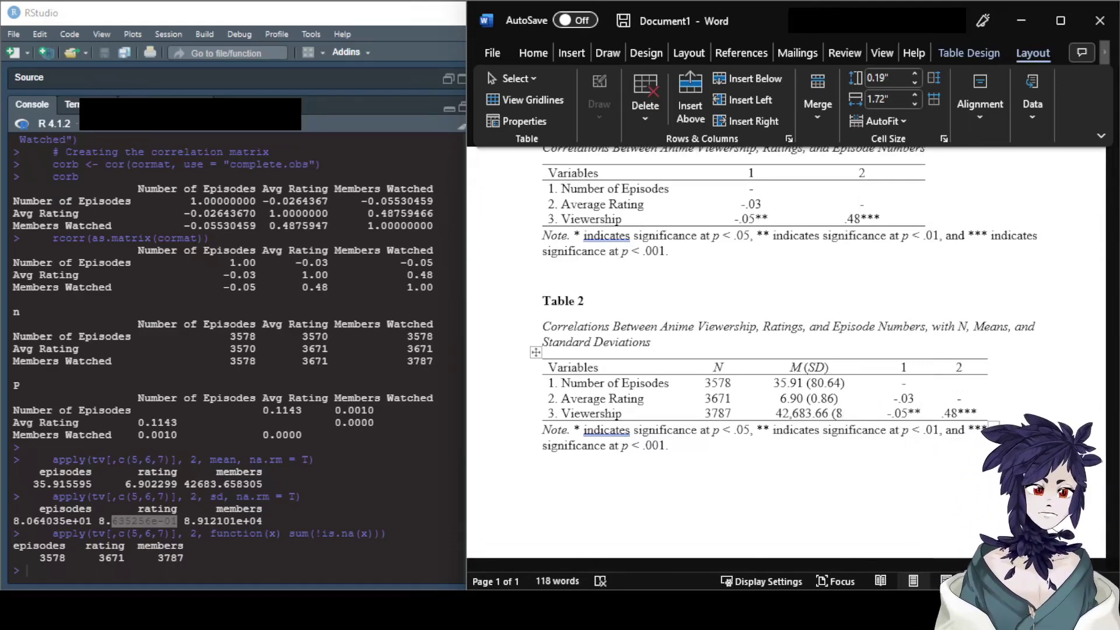
{"action": "left_click", "coordinate": [223, 521]}
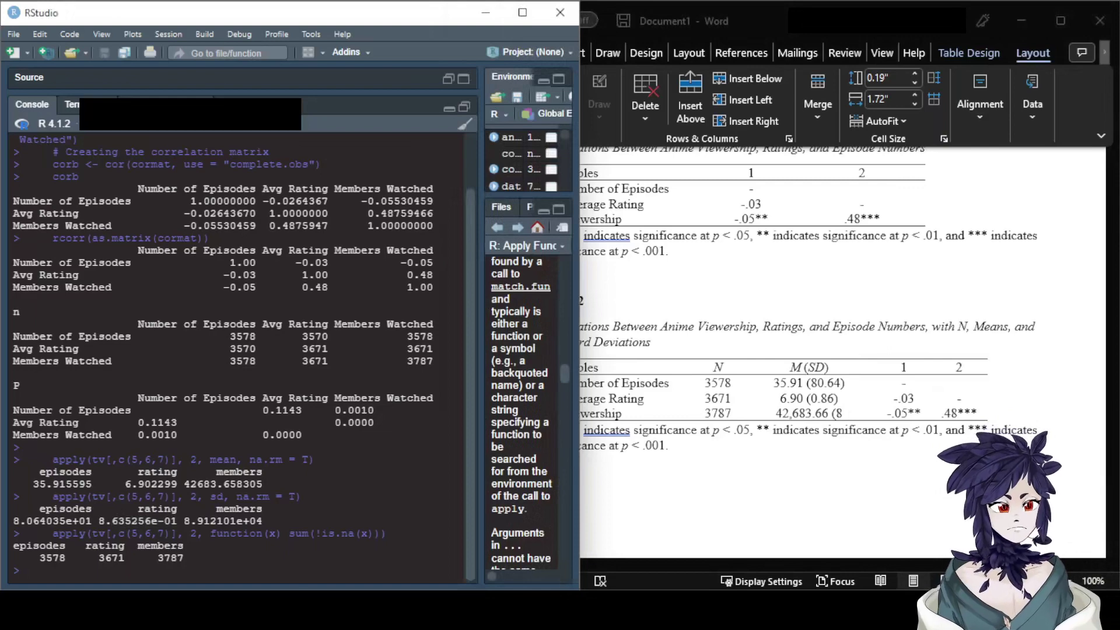
{"action": "left_click_drag", "start_coordinate": [197, 521], "coordinate": [224, 522]}
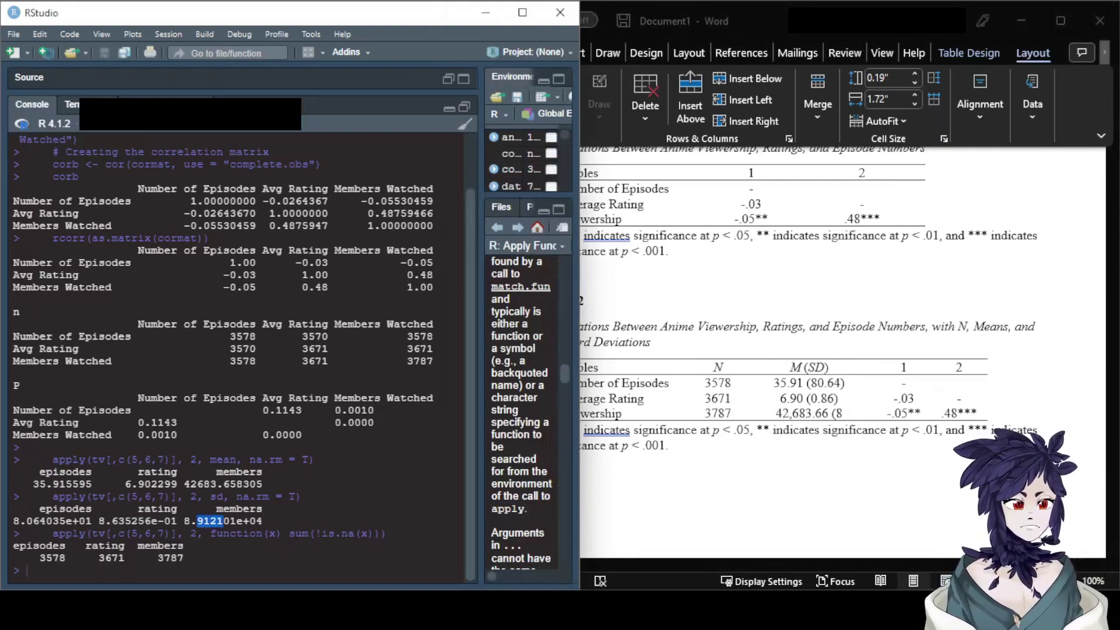
{"action": "left_click", "coordinate": [843, 414]}
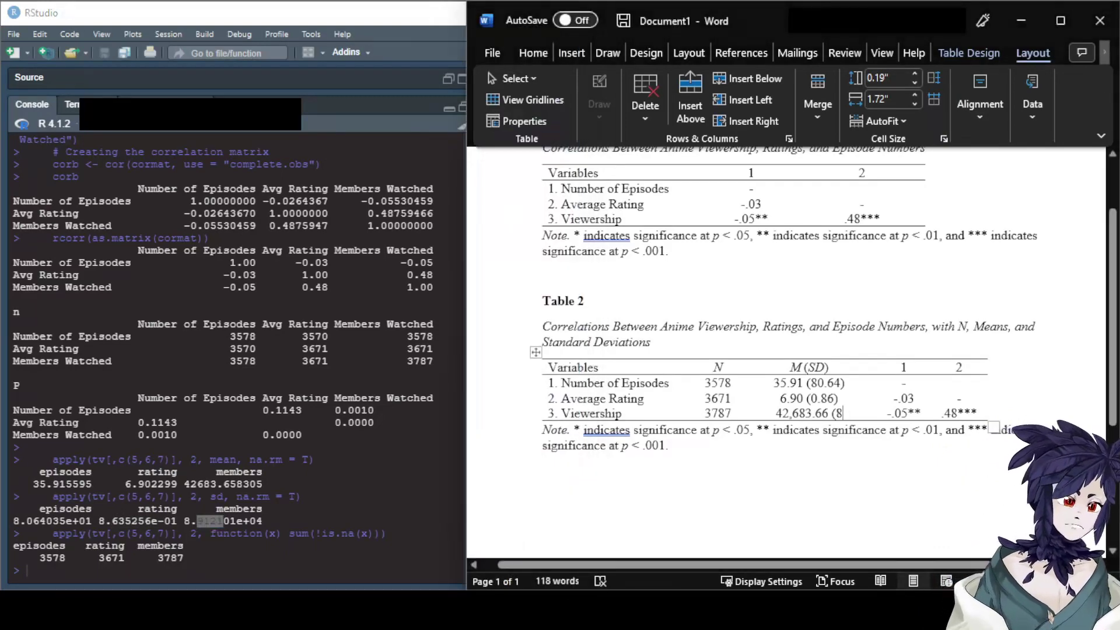
{"action": "type", "text": "9,1"}
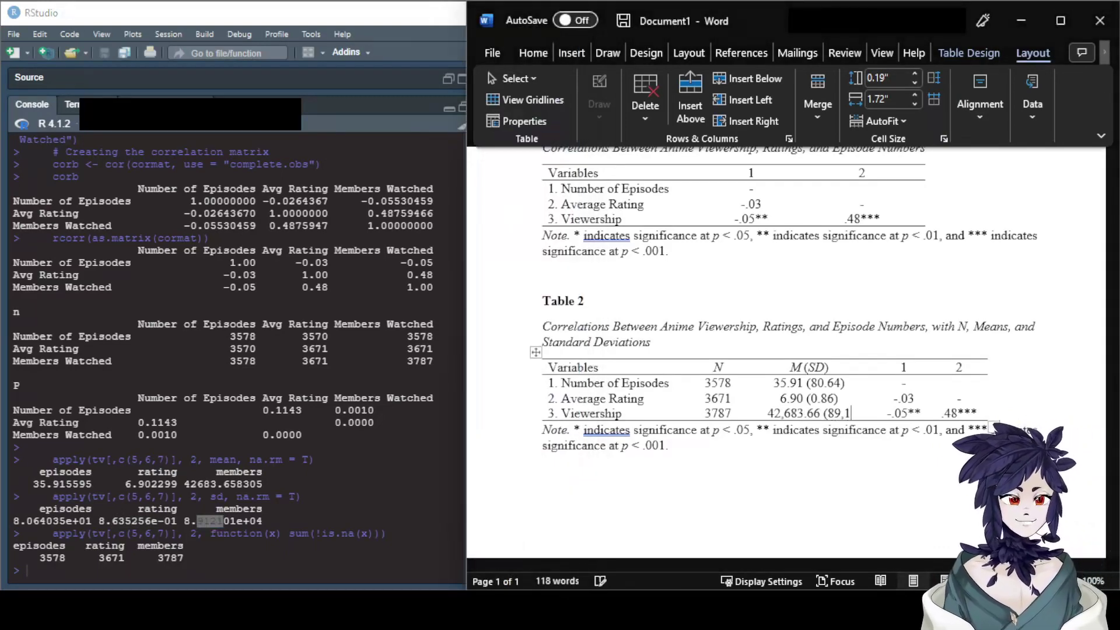
{"action": "type", "text": "21.01)"}
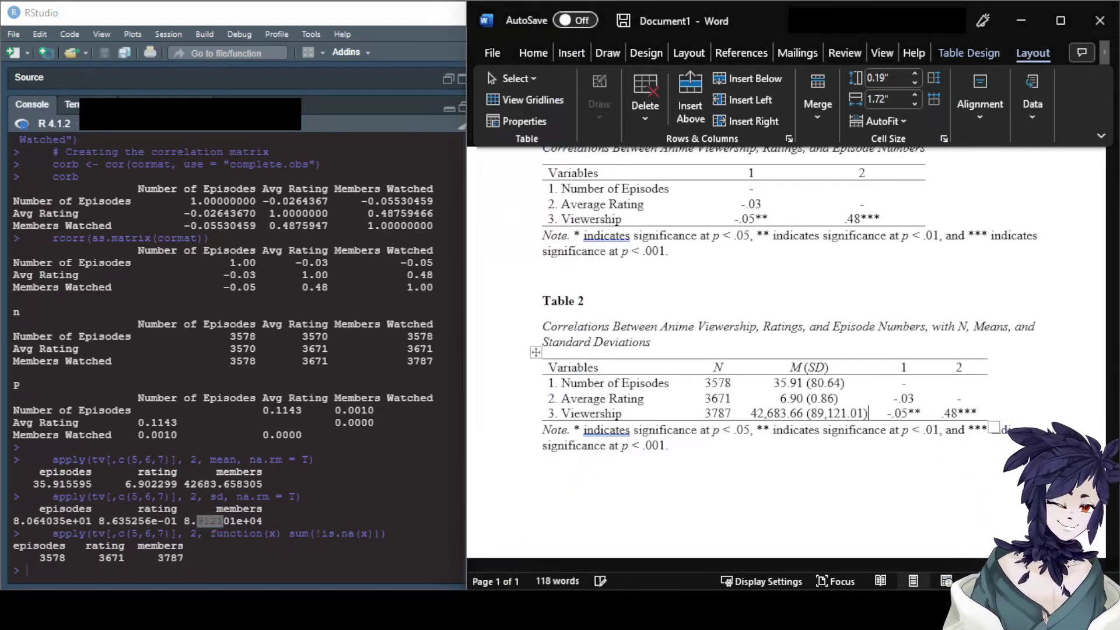
Step: Collapse the ribbon to review Table 1 and Table 2 together, and switch to RStudio
{"action": "left_click", "coordinate": [543, 470]}
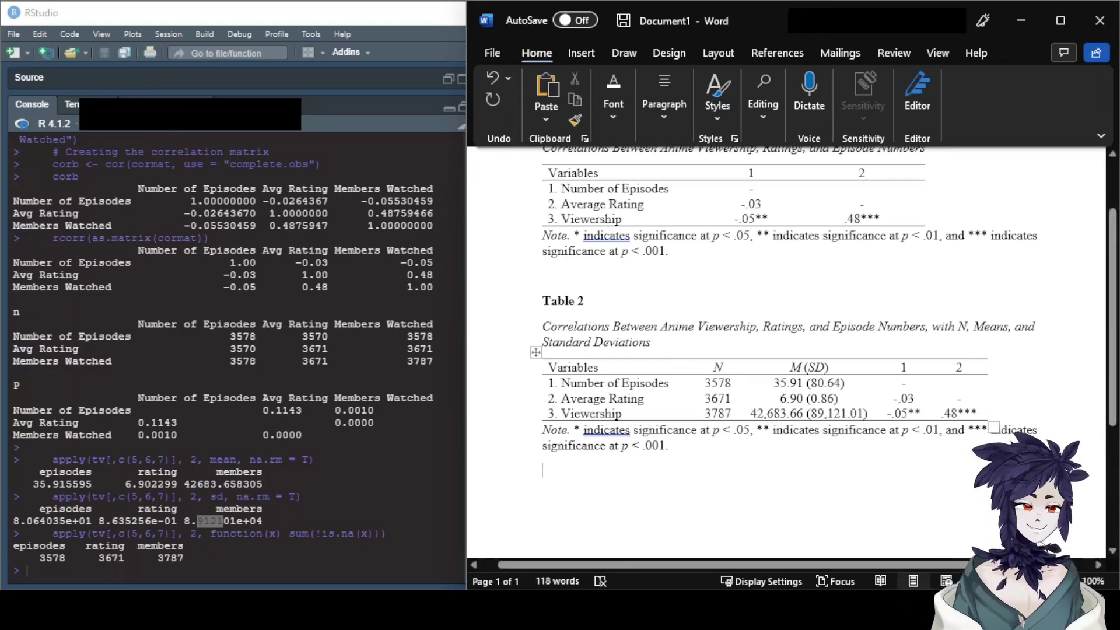
{"action": "left_click", "coordinate": [830, 367]}
{"action": "double_click", "coordinate": [534, 53]}
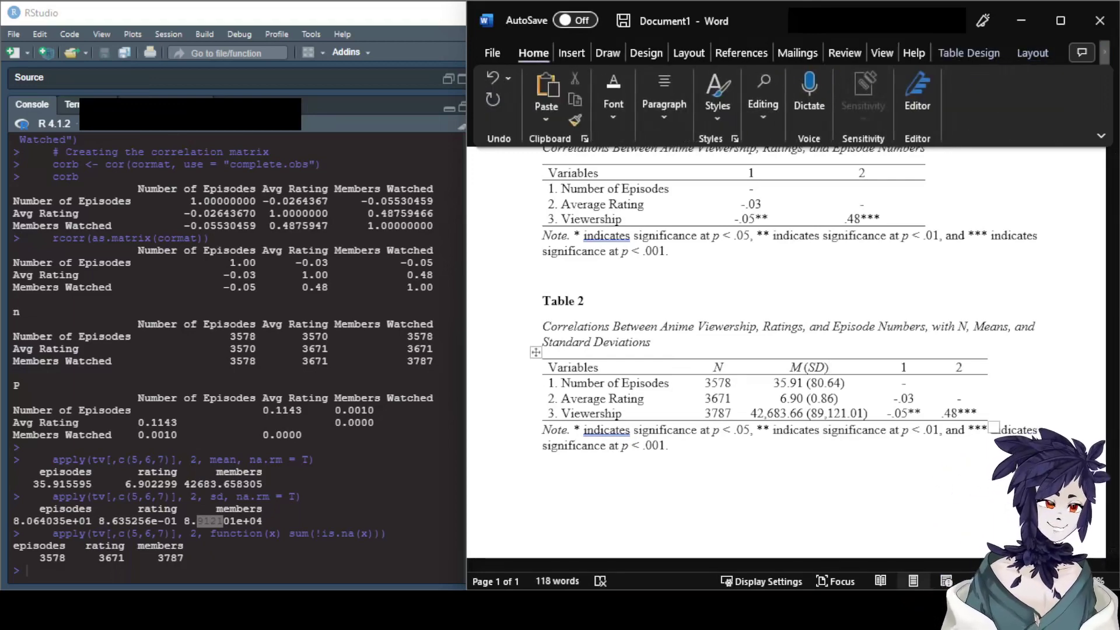
{"action": "scroll", "coordinate": [793, 292], "scroll_direction": "up", "scroll_amount": 2}
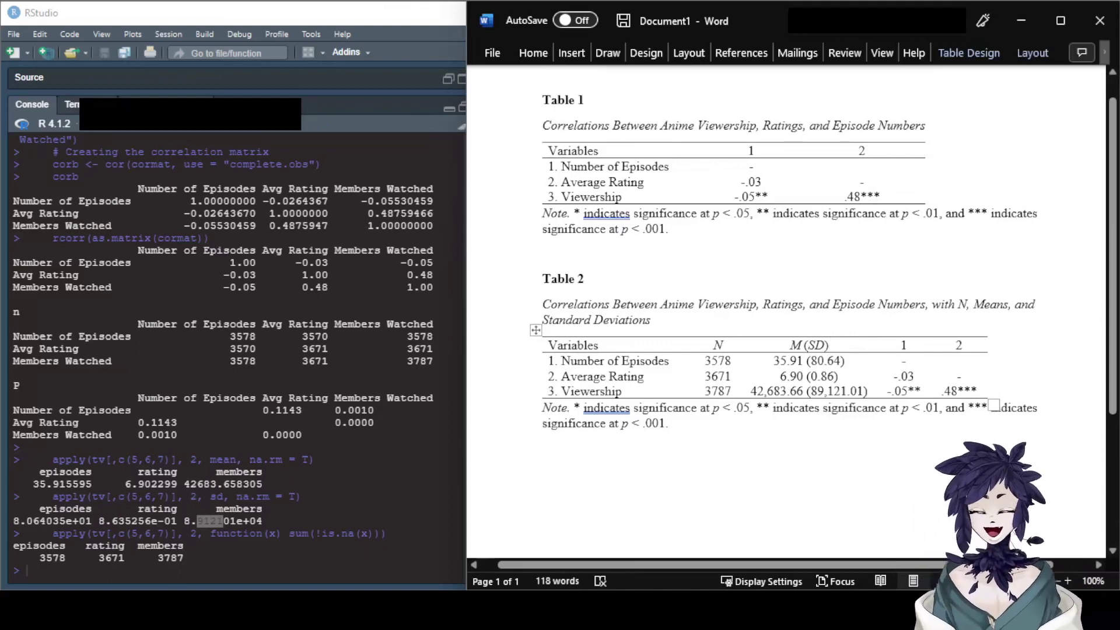
{"action": "key", "text": "alt+Tab"}
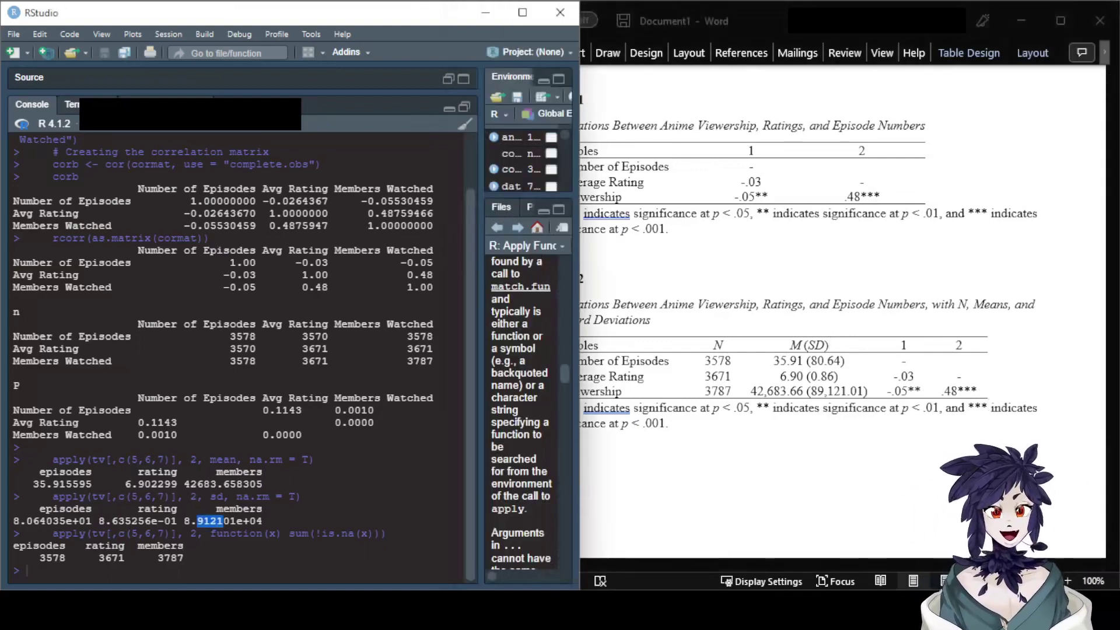